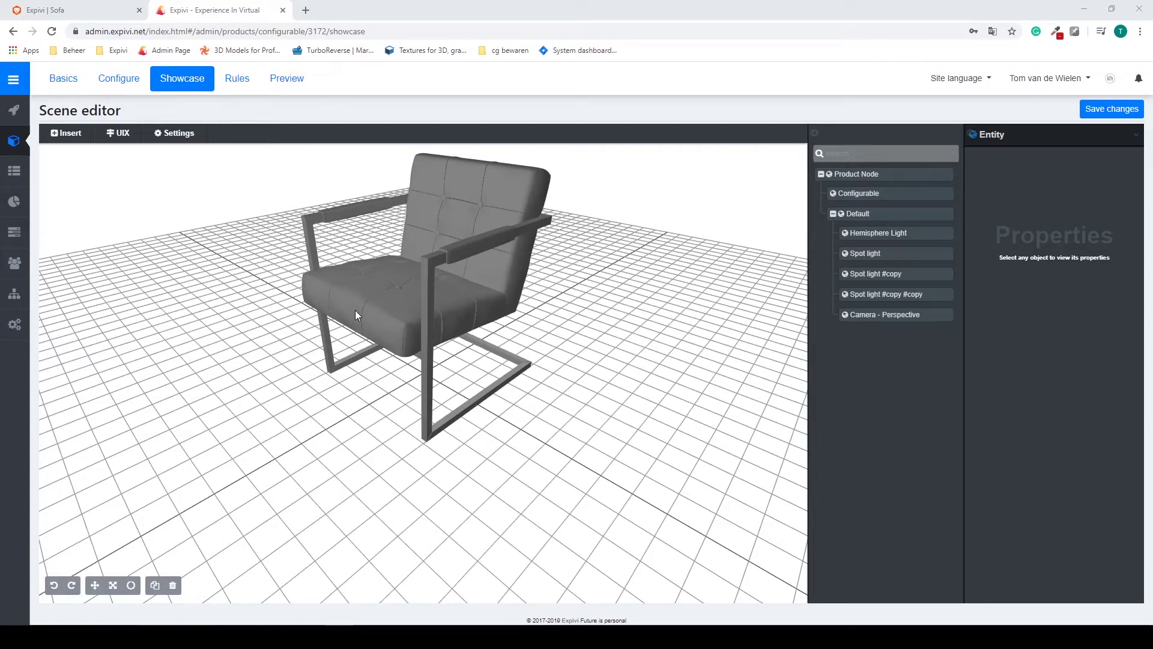
- Check the product's model imports, then orbit the chair in its 3D scene
{"action": "left_click", "coordinate": [121, 85]}
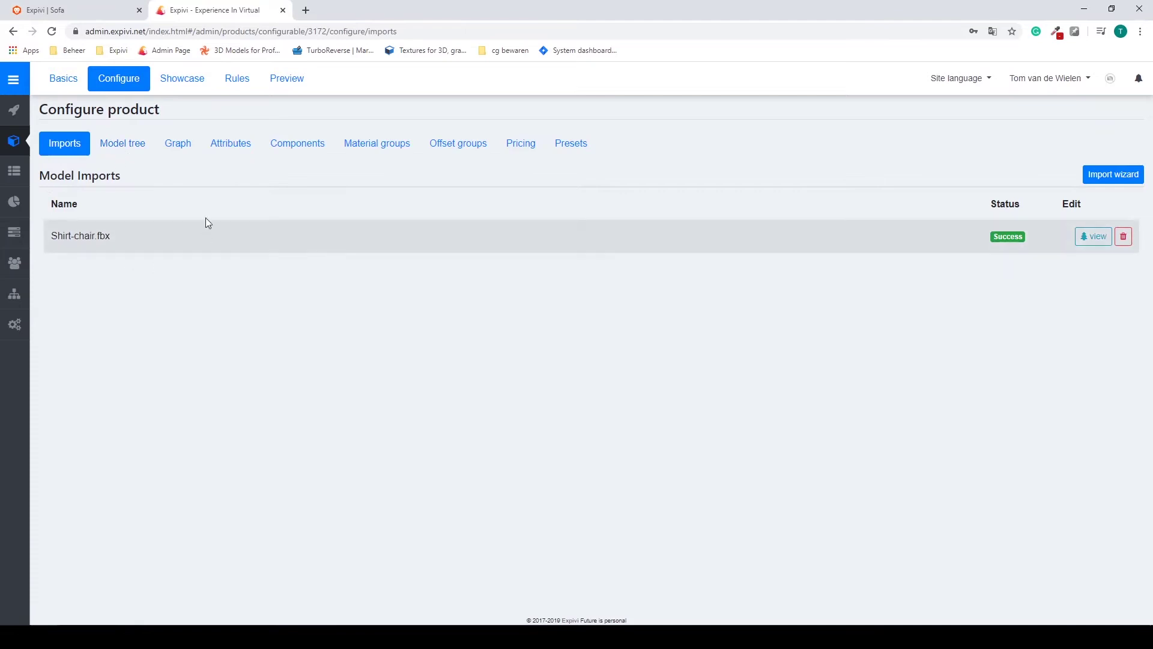
{"action": "left_click", "coordinate": [196, 83]}
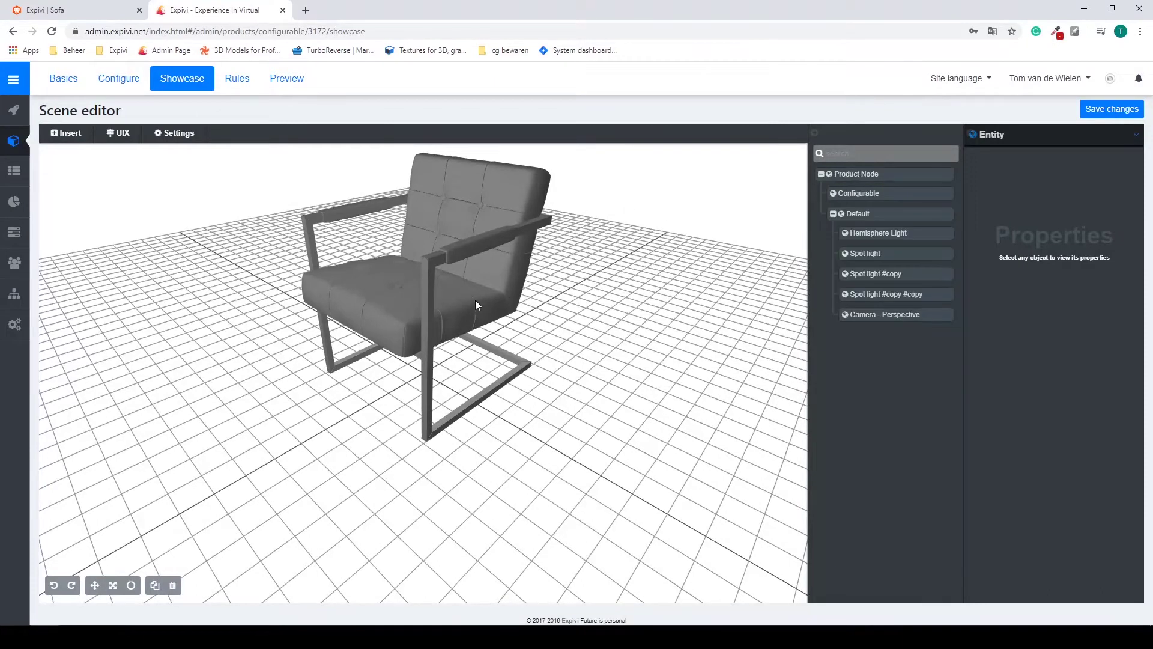
{"action": "left_click_drag", "start_coordinate": [477, 305], "coordinate": [505, 293]}
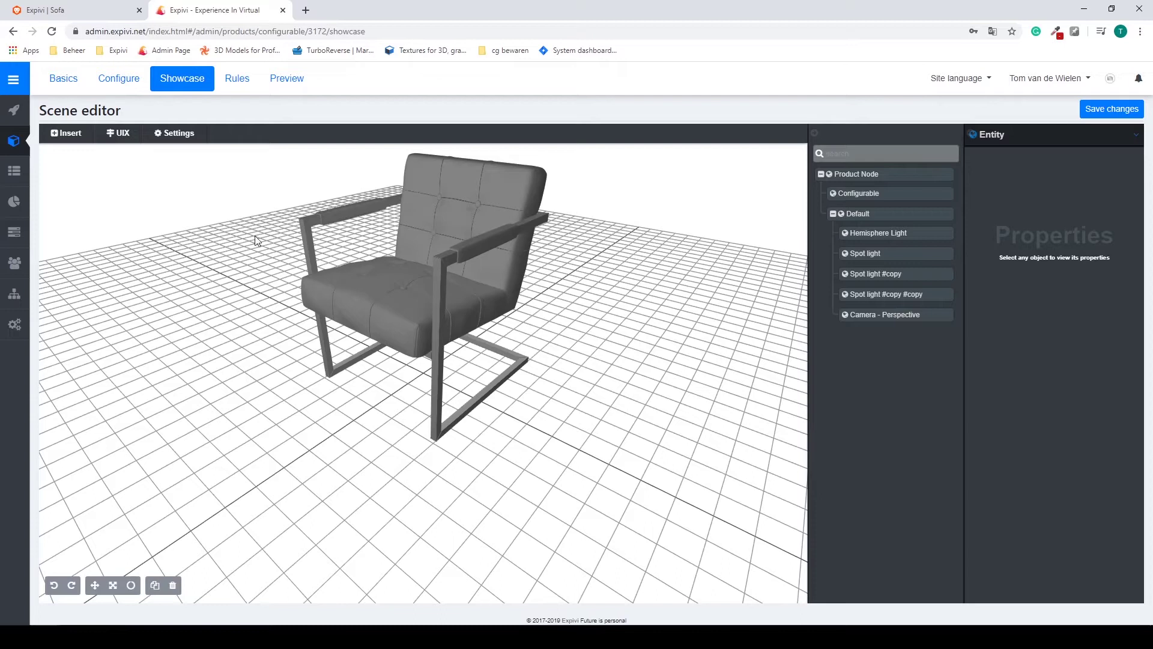
- Open the Materials library filtered to the Shirt-chair folder
{"action": "mouse_move", "coordinate": [13, 175]}
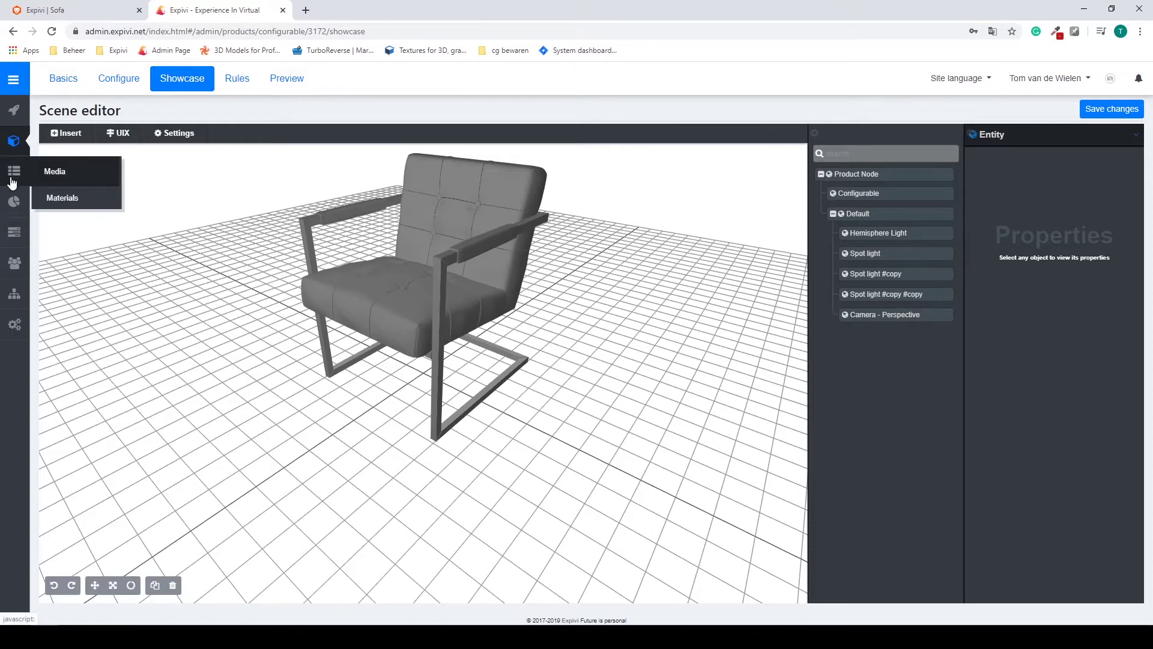
{"action": "left_click", "coordinate": [60, 203]}
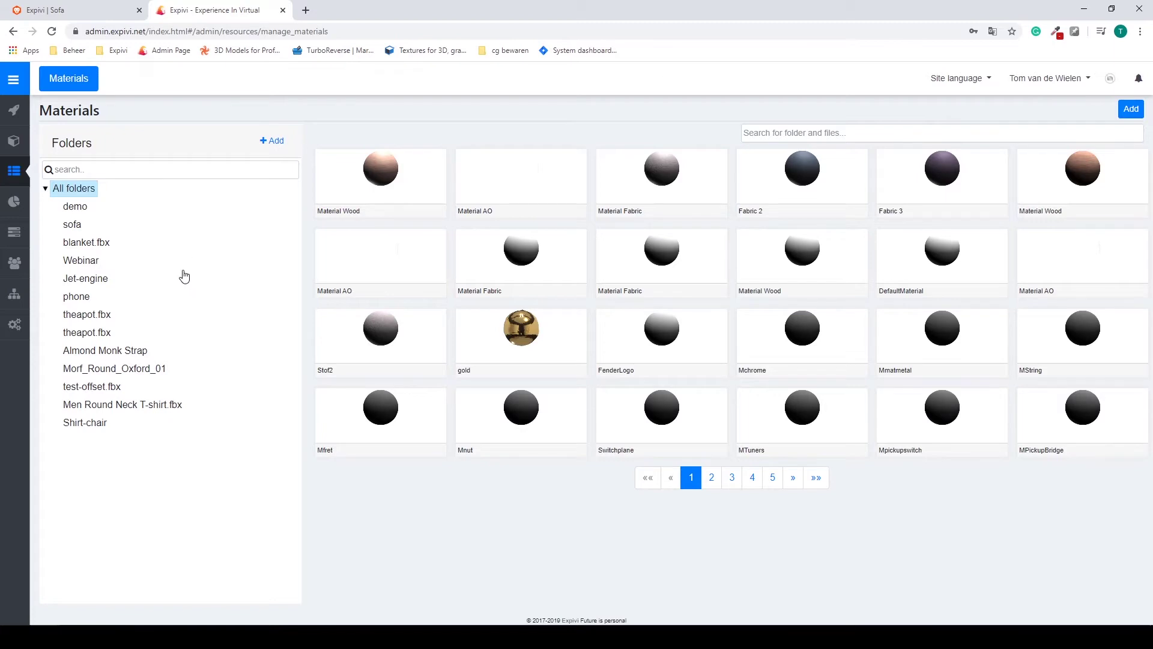
{"action": "left_click", "coordinate": [83, 424]}
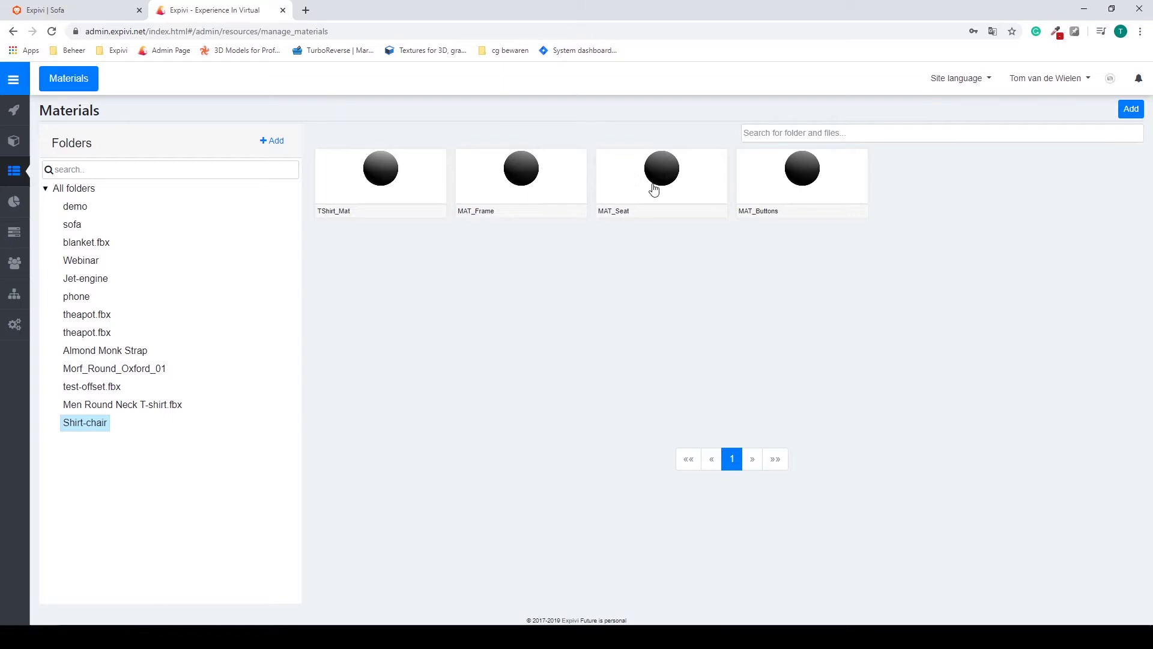
- Switch MAT_Frame's material type from MeshPhongMaterial to MeshPhysicalMaterialExt
{"action": "left_click", "coordinate": [516, 185]}
{"action": "scroll", "coordinate": [651, 280], "scroll_direction": "down", "scroll_amount": 1}
{"action": "scroll", "coordinate": [653, 285], "scroll_direction": "down", "scroll_amount": 1}
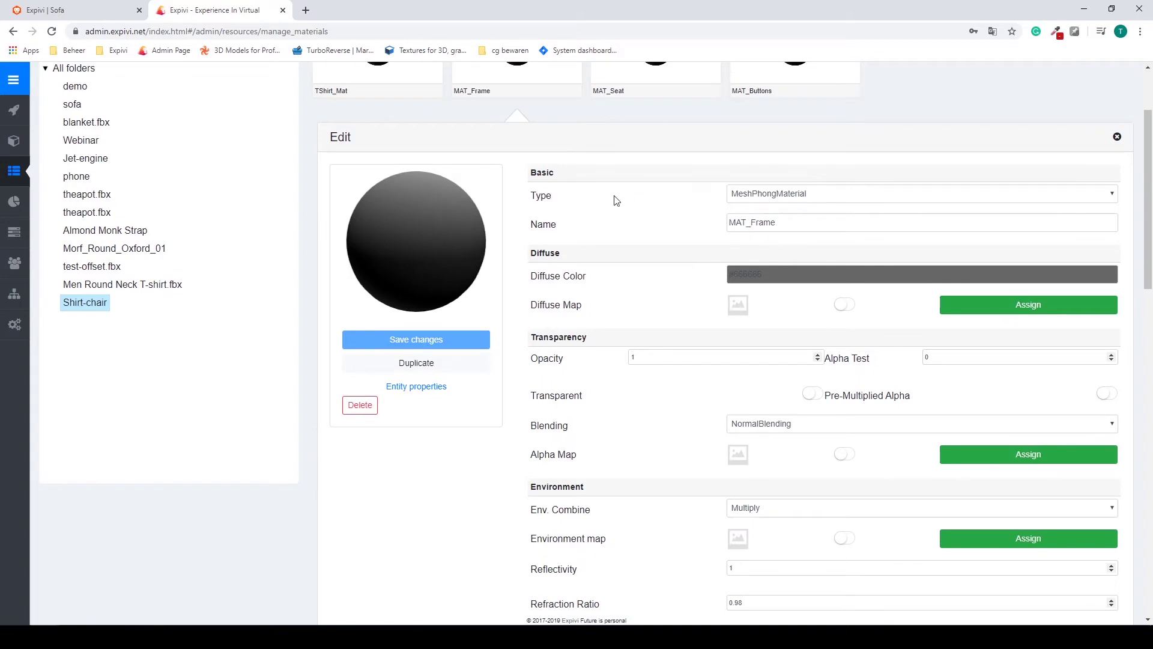
{"action": "left_click", "coordinate": [795, 198]}
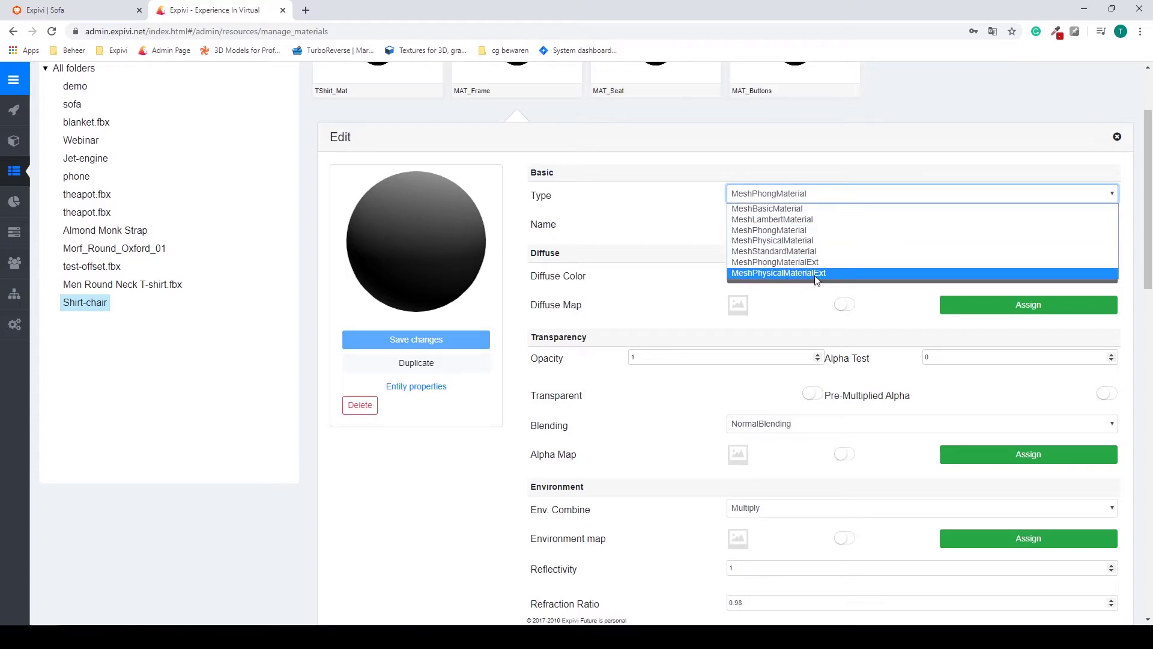
{"action": "left_click", "coordinate": [779, 271]}
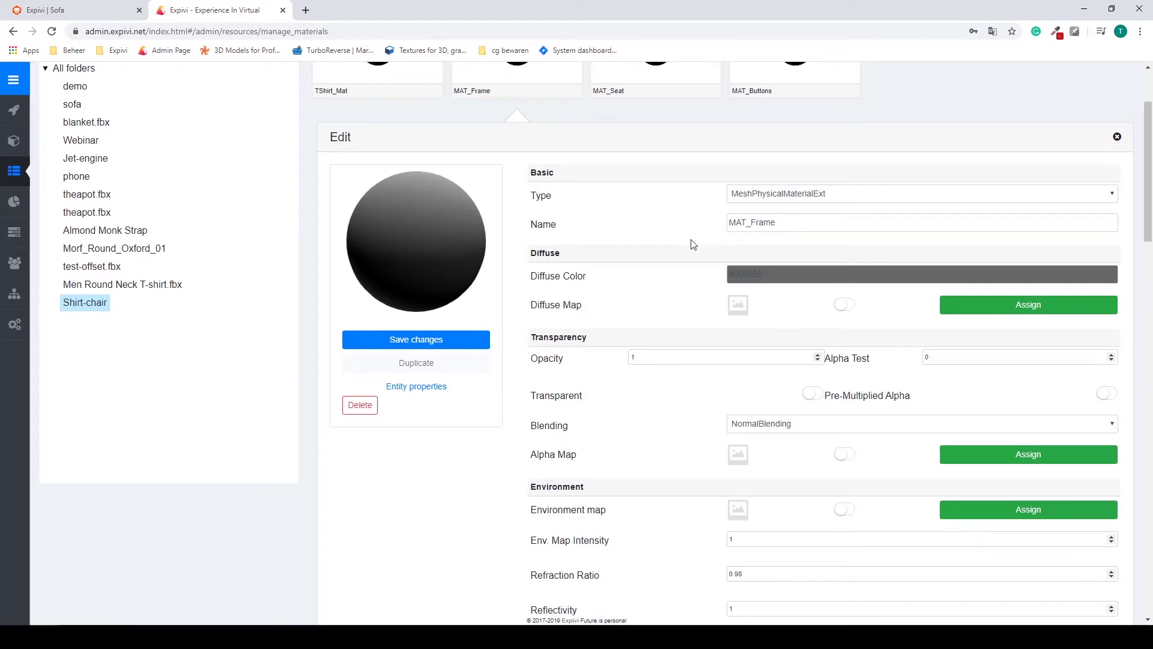
{"action": "scroll", "coordinate": [693, 245], "scroll_direction": "down", "scroll_amount": 1}
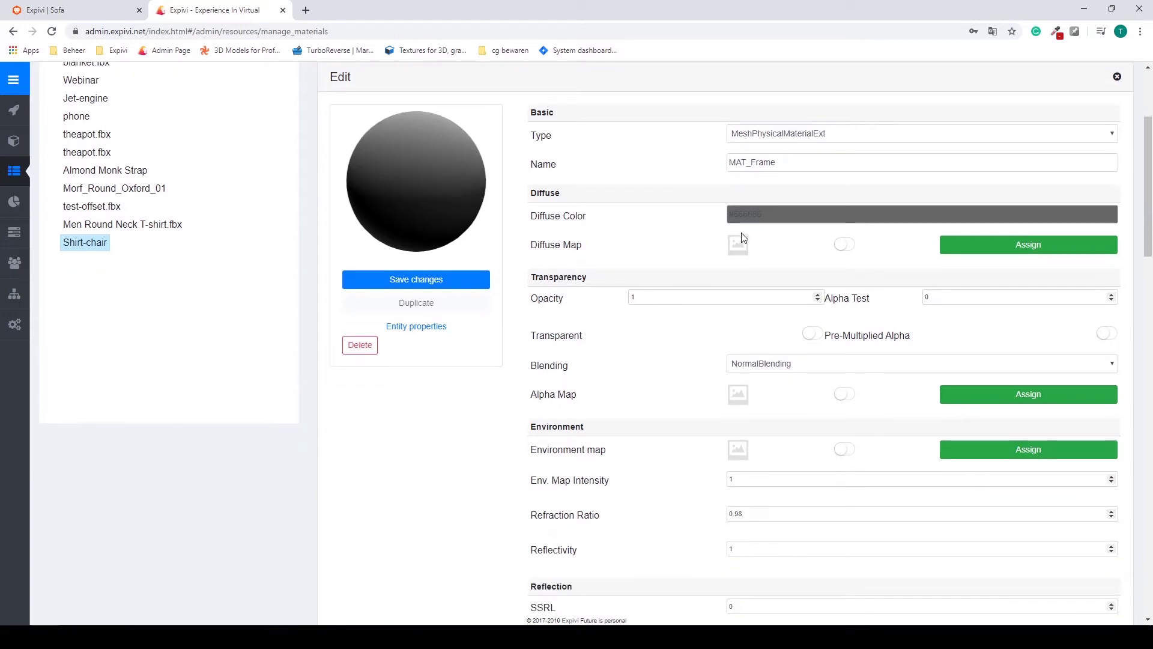
{"action": "scroll", "coordinate": [667, 376], "scroll_direction": "down", "scroll_amount": 1}
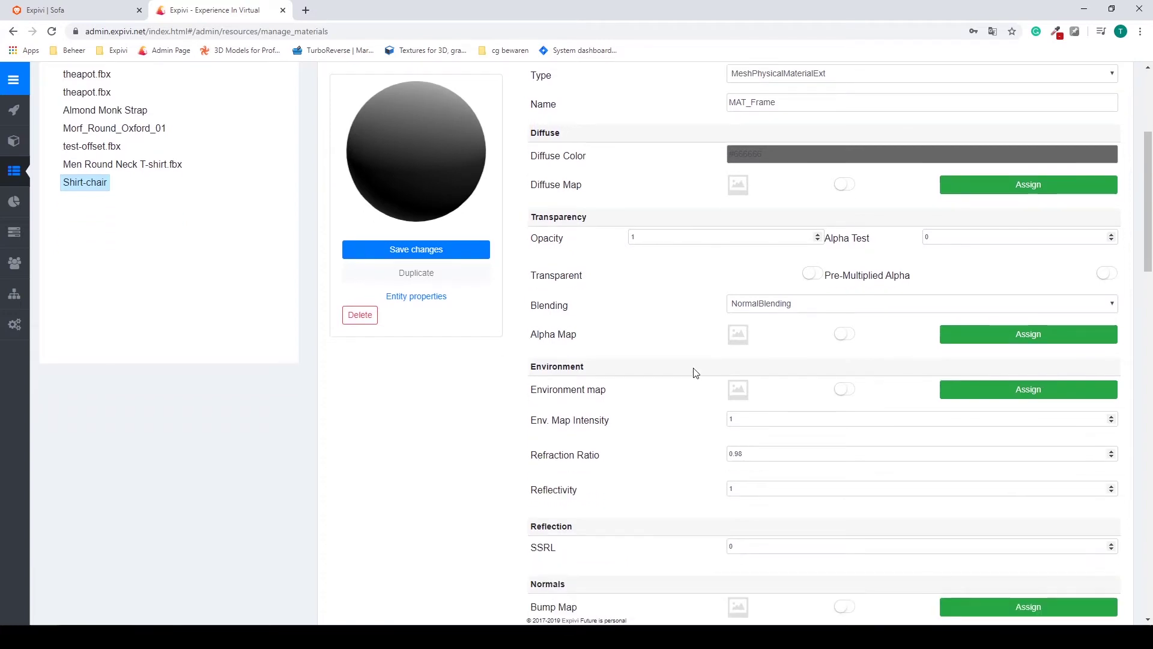
- Assign the Studio image from page 3 of the media library as MAT_Frame's environment map
{"action": "left_click", "coordinate": [988, 389]}
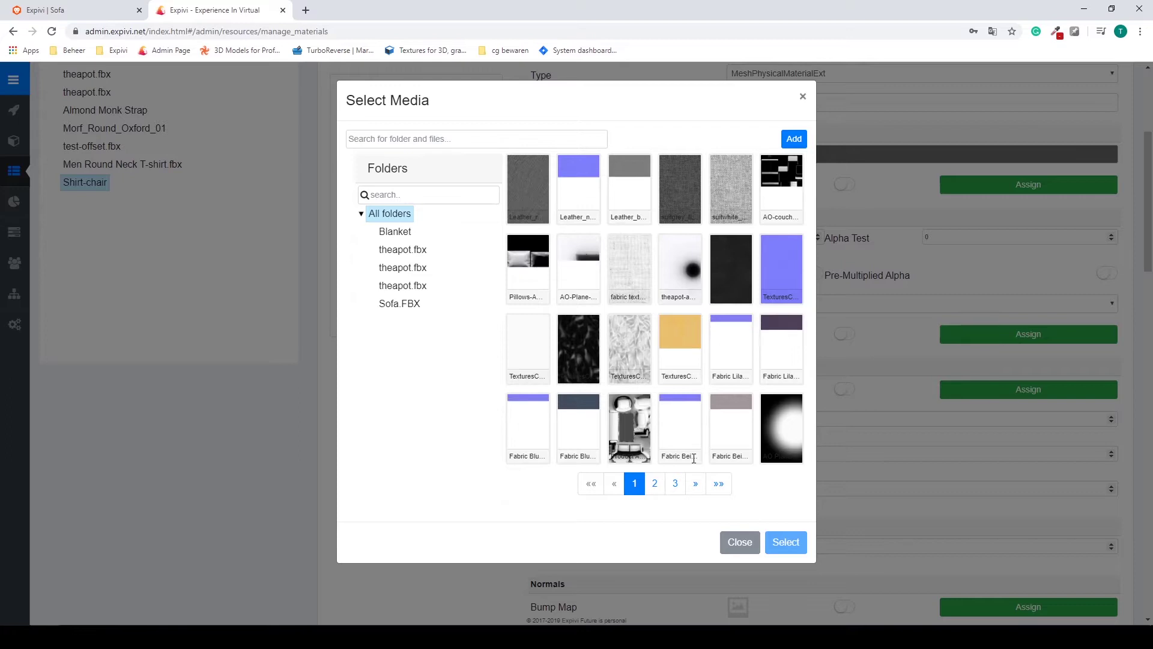
{"action": "left_click", "coordinate": [654, 486]}
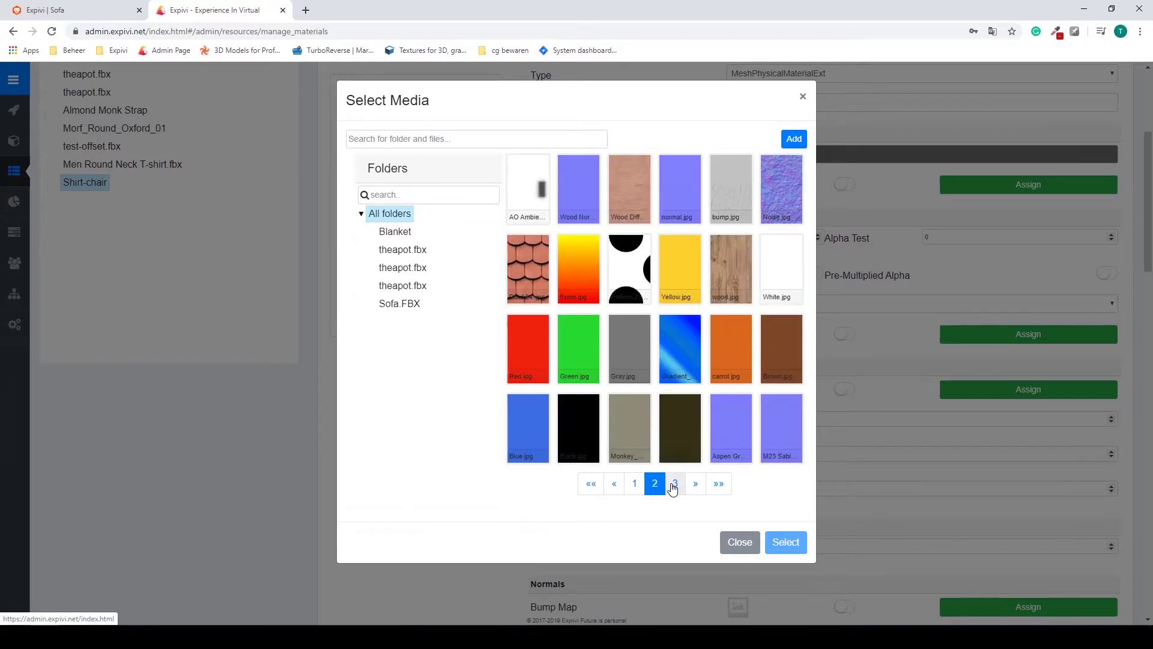
{"action": "left_click", "coordinate": [674, 487]}
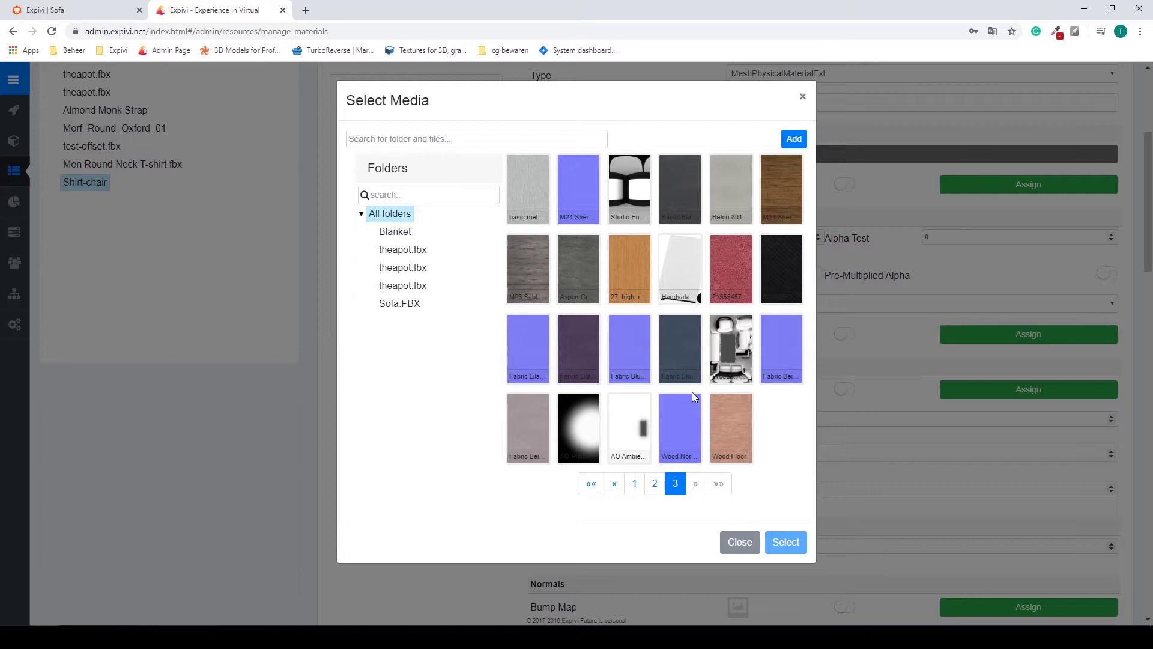
{"action": "left_click", "coordinate": [794, 139]}
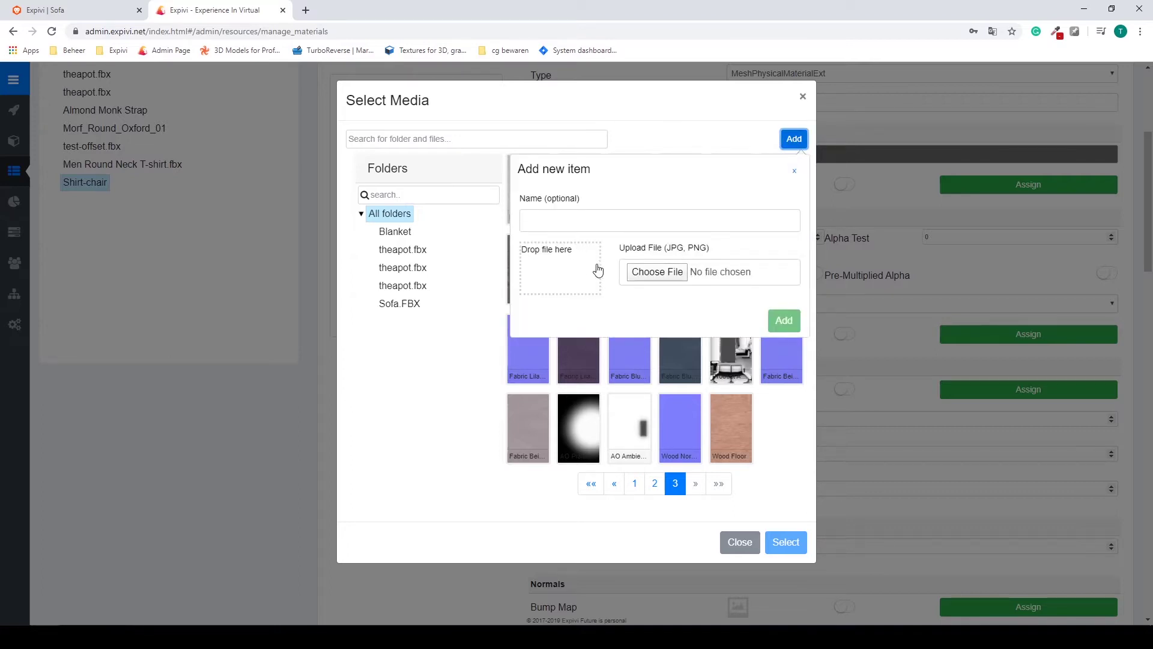
{"action": "left_click", "coordinate": [664, 133]}
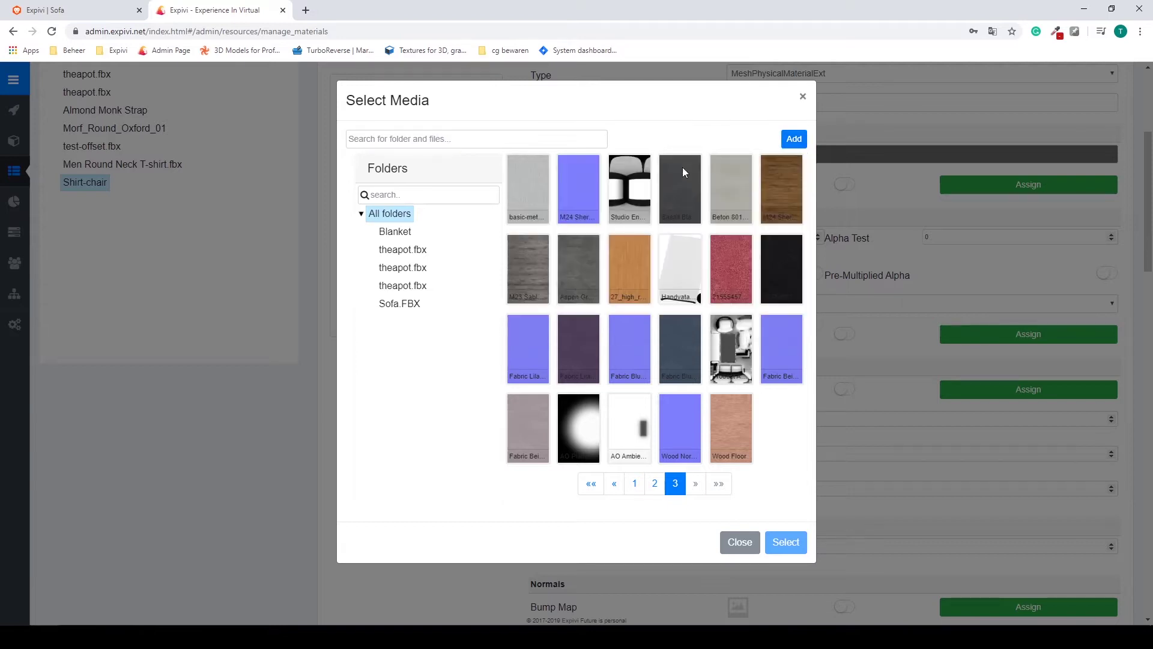
{"action": "left_click", "coordinate": [630, 200]}
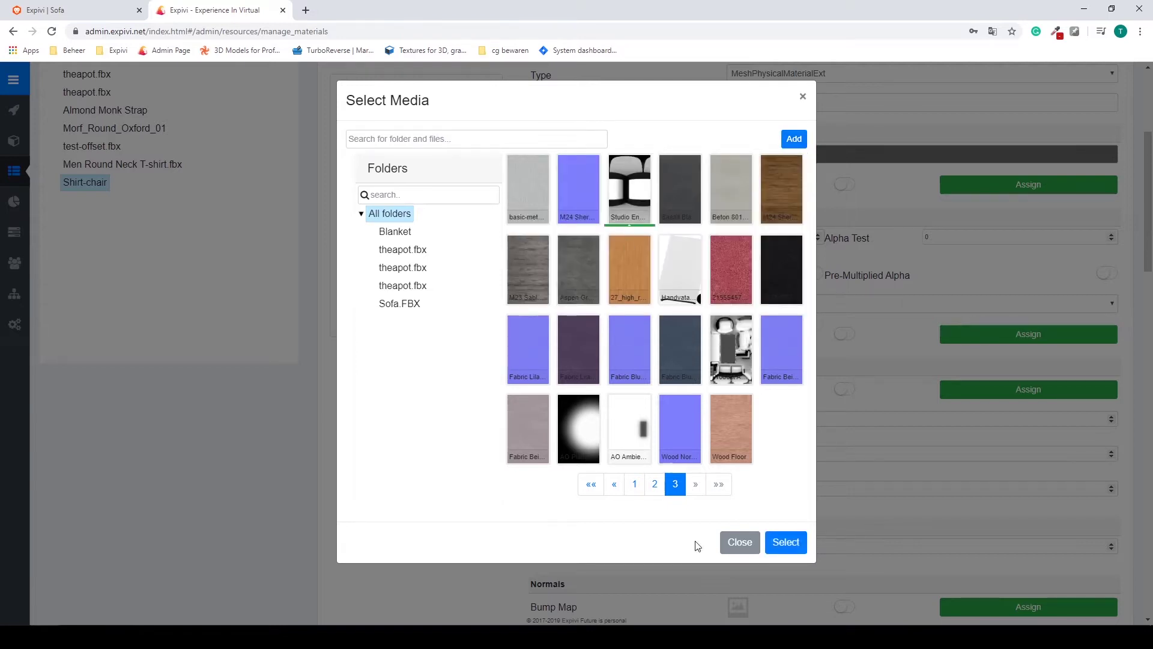
{"action": "left_click", "coordinate": [787, 544]}
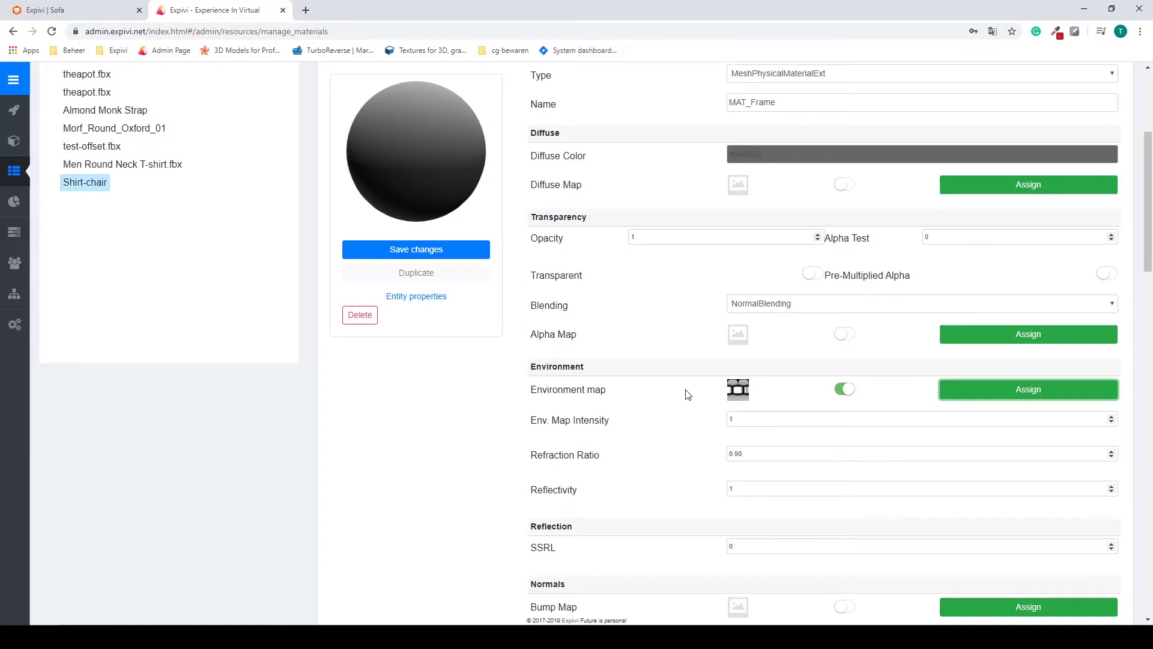
- Enter a first Metalness value and bring MAT_Frame's Roughness down to 0.3
{"action": "scroll", "coordinate": [688, 394], "scroll_direction": "up", "scroll_amount": 3}
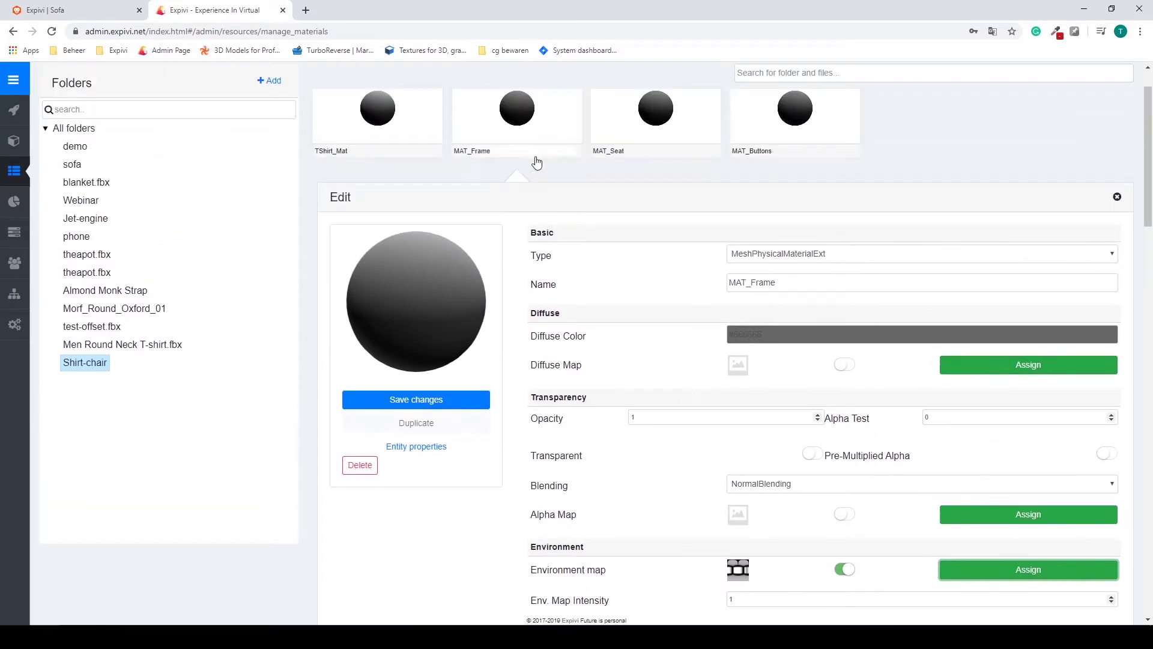
{"action": "scroll", "coordinate": [697, 322], "scroll_direction": "down", "scroll_amount": 2}
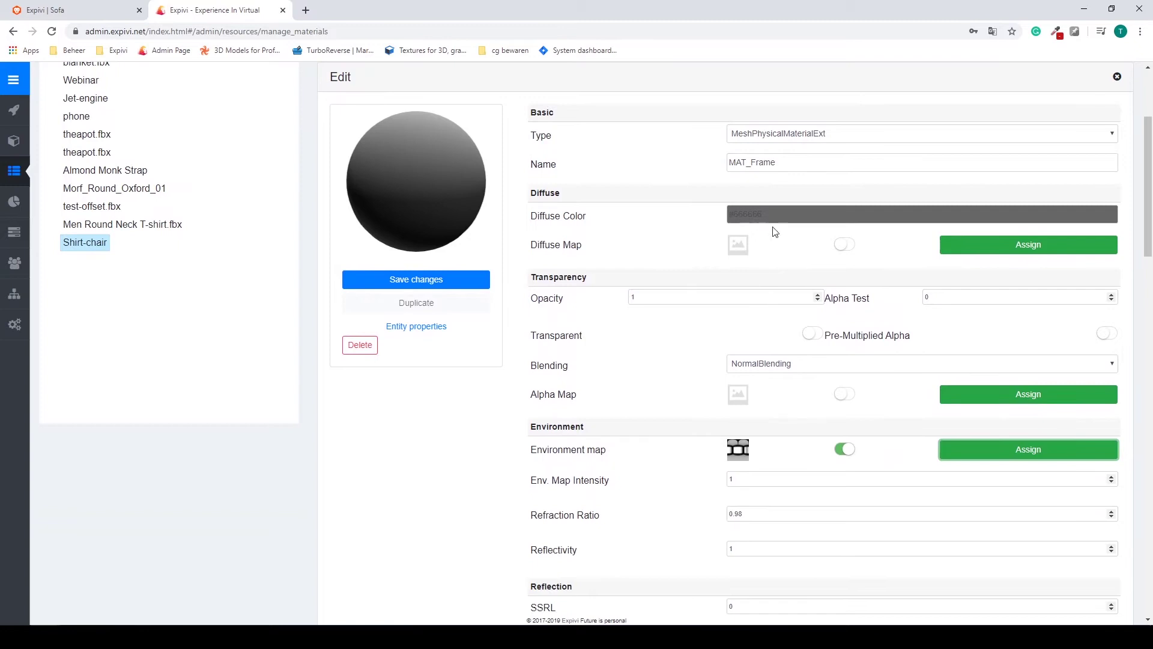
{"action": "scroll", "coordinate": [667, 368], "scroll_direction": "down", "scroll_amount": 5}
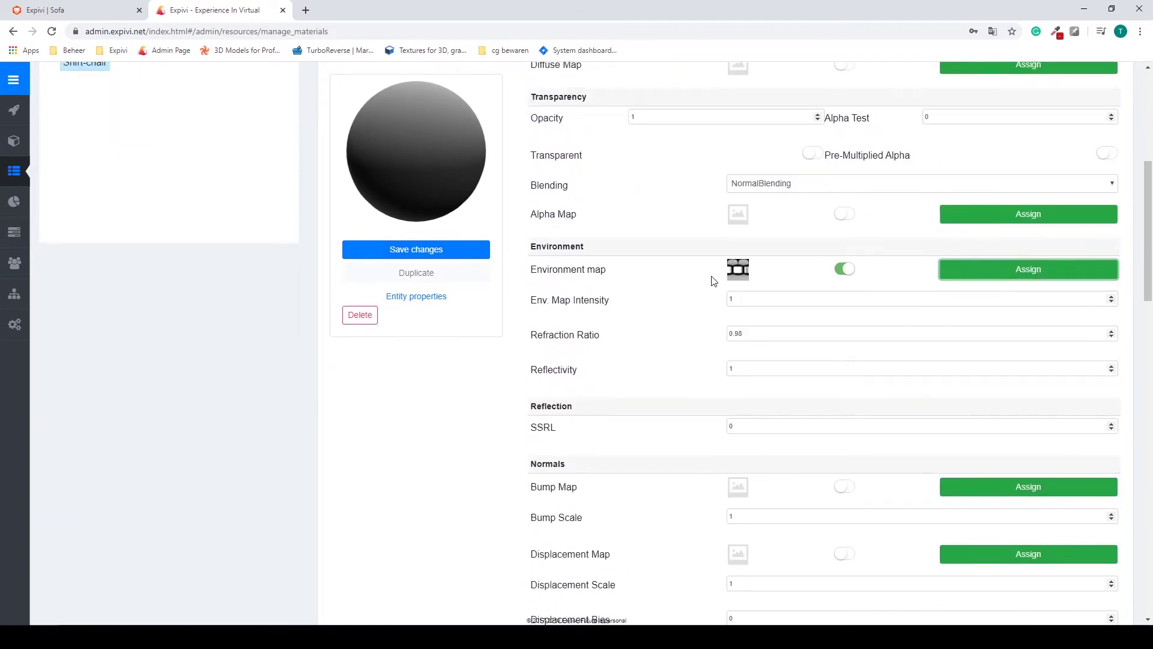
{"action": "scroll", "coordinate": [679, 319], "scroll_direction": "down", "scroll_amount": 3}
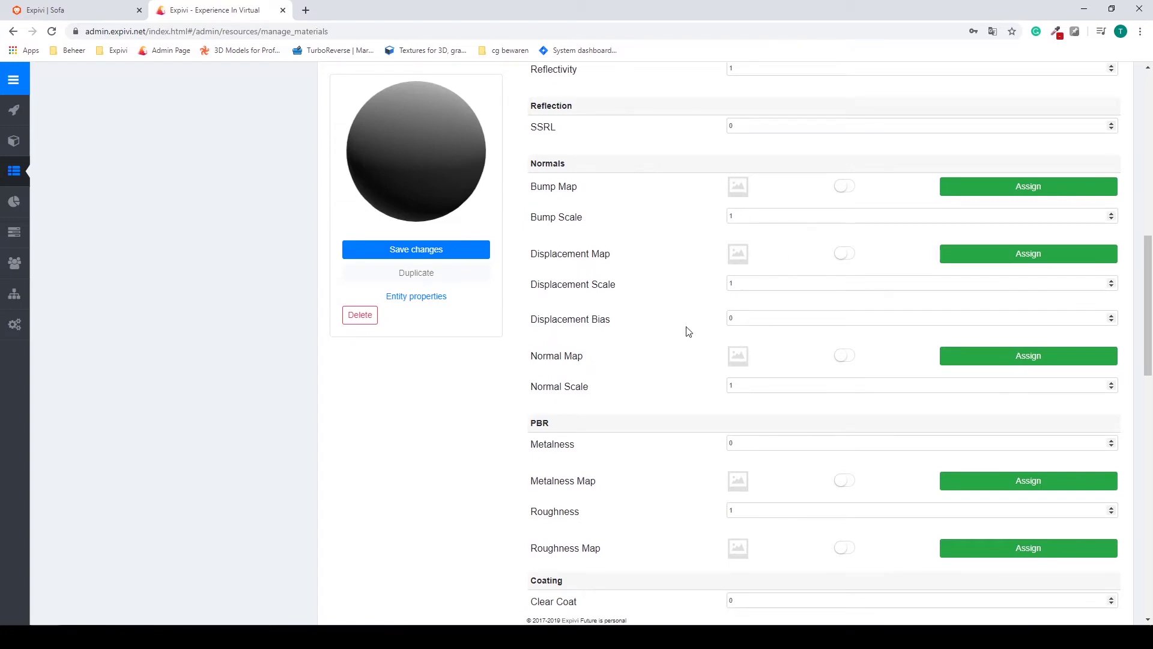
{"action": "scroll", "coordinate": [689, 331], "scroll_direction": "down", "scroll_amount": 4}
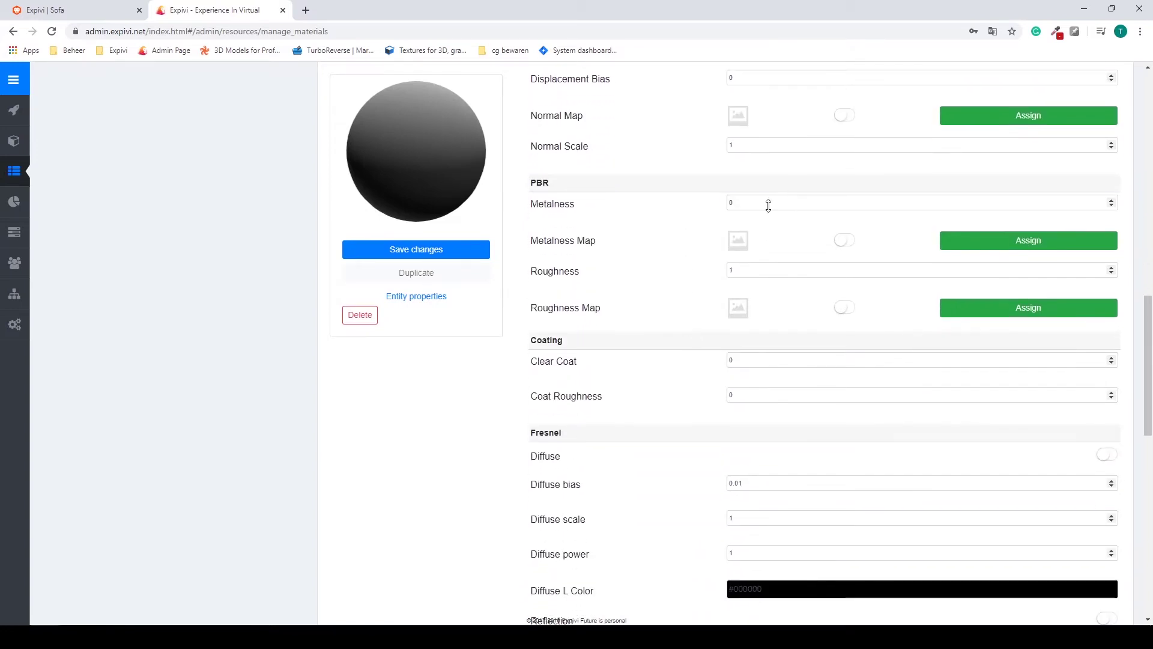
{"action": "left_click", "coordinate": [768, 205]}
{"action": "type", "text": ".36"}
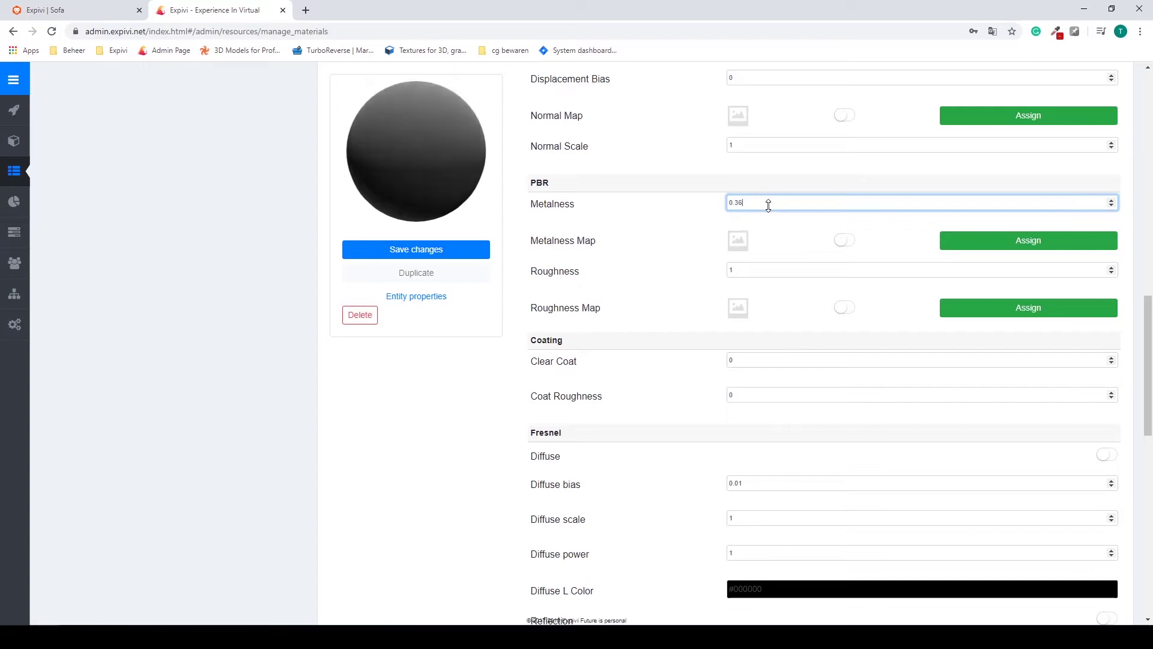
{"action": "left_click", "coordinate": [748, 271]}
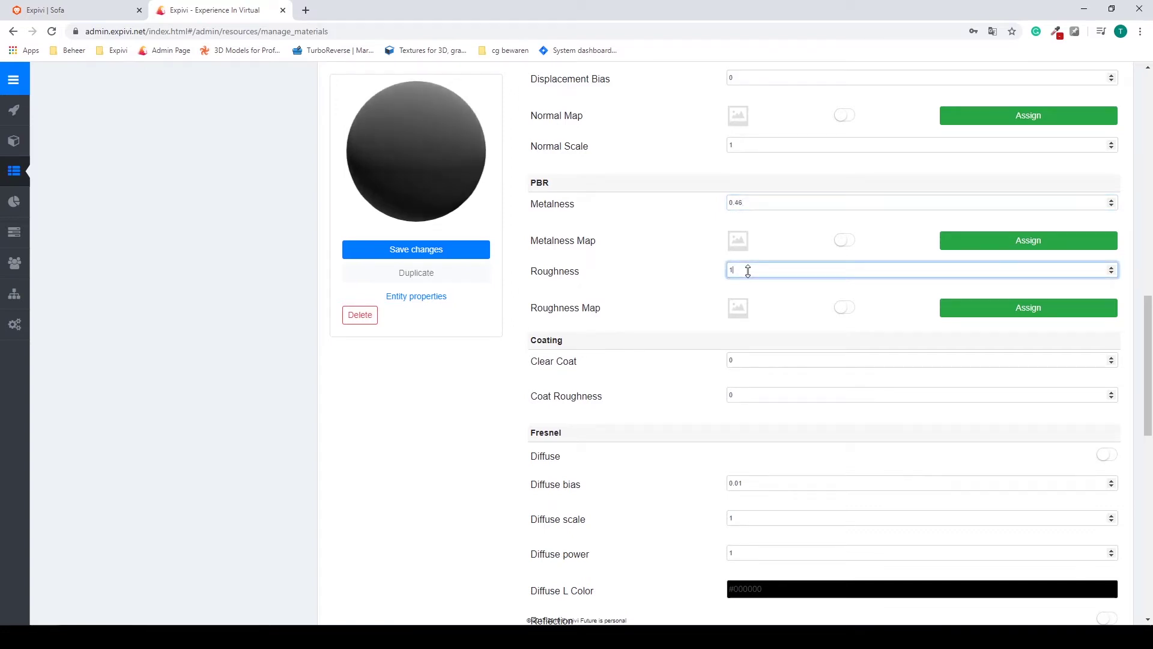
{"action": "key", "text": "Down"}
{"action": "key", "text": "Down"}
{"action": "key", "text": "Down"}
{"action": "key", "text": "Down"}
{"action": "key", "text": "Down"}
{"action": "key", "text": "Down"}
{"action": "key", "text": "Down"}
{"action": "key", "text": "Down"}
{"action": "key", "text": "Down"}
{"action": "key", "text": "Down"}
{"action": "key", "text": "Down"}
{"action": "key", "text": "Down"}
{"action": "key", "text": "Down"}
{"action": "key", "text": "Down"}
{"action": "key", "text": "Down"}
{"action": "key", "text": "Down"}
{"action": "key", "text": "Down"}
{"action": "key", "text": "Down"}
{"action": "key", "text": "Down"}
{"action": "key", "text": "Down"}
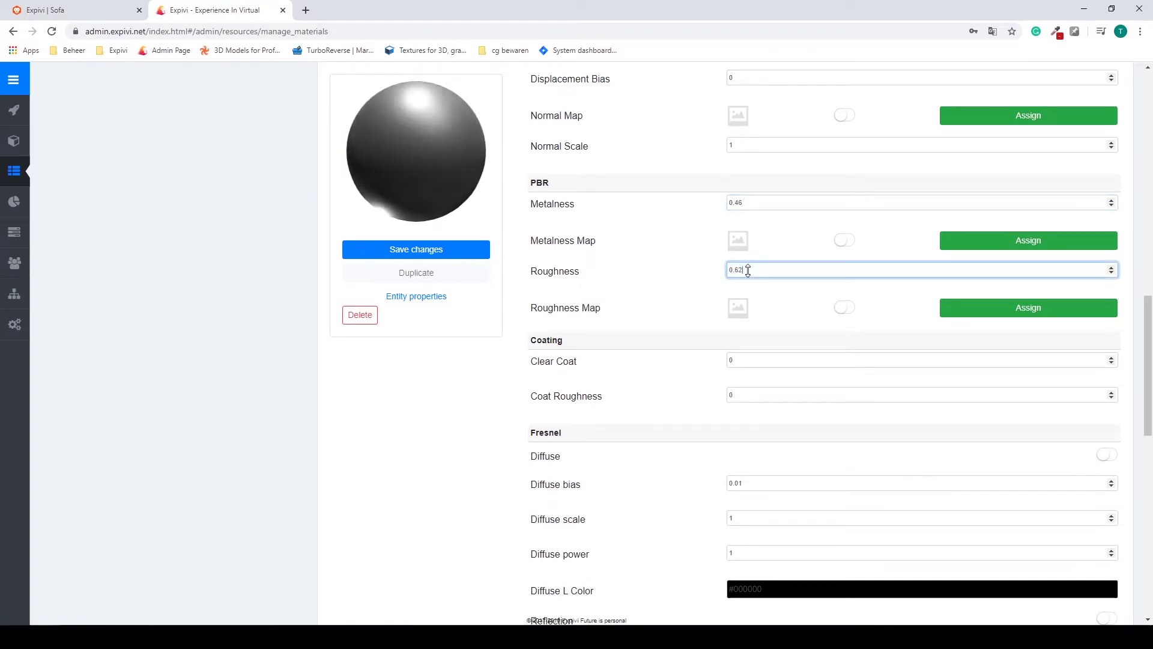
{"action": "key", "text": "Down"}
{"action": "key", "text": "Down"}
{"action": "key", "text": "Down"}
{"action": "key", "text": "Down"}
{"action": "key", "text": "Down"}
{"action": "key", "text": "Down"}
{"action": "key", "text": "Down"}
{"action": "key", "text": "Down"}
{"action": "key", "text": "Down"}
{"action": "key", "text": "Down"}
{"action": "key", "text": "Down"}
{"action": "key", "text": "Down"}
{"action": "key", "text": "Down"}
{"action": "key", "text": "Down"}
{"action": "key", "text": "Down"}
{"action": "key", "text": "Down"}
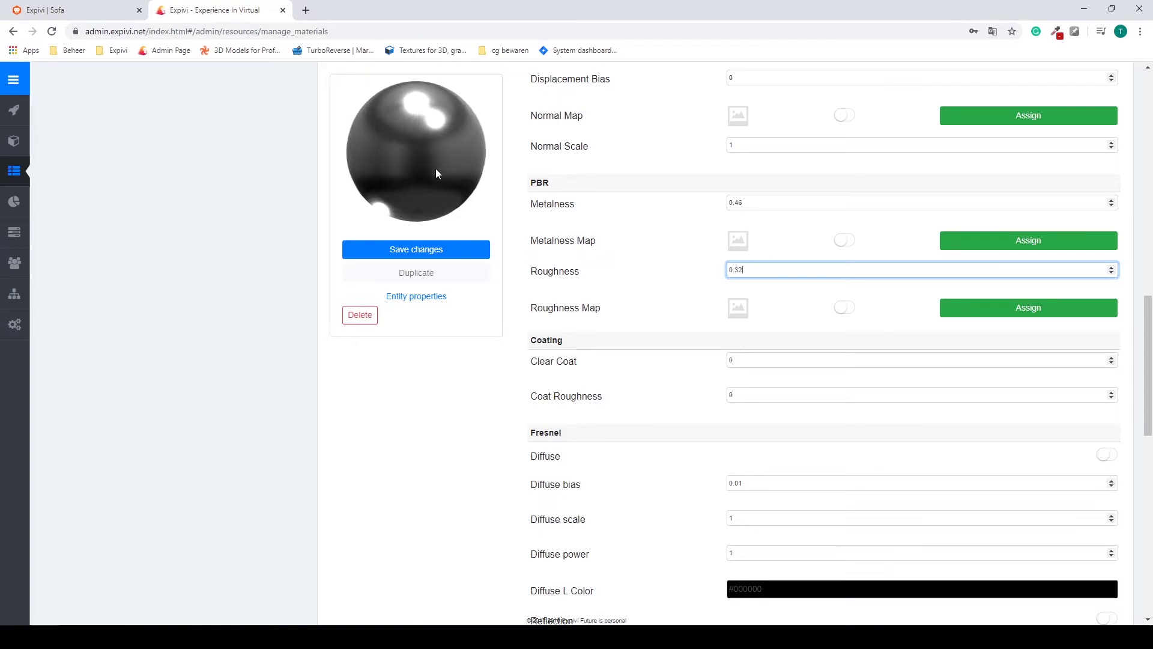
{"action": "key", "text": "BackSpace"}
- Change MAT_Frame's Metalness to 0.98 and save the material
{"action": "double_click", "coordinate": [751, 202]}
{"action": "type", "text": "0.74"}
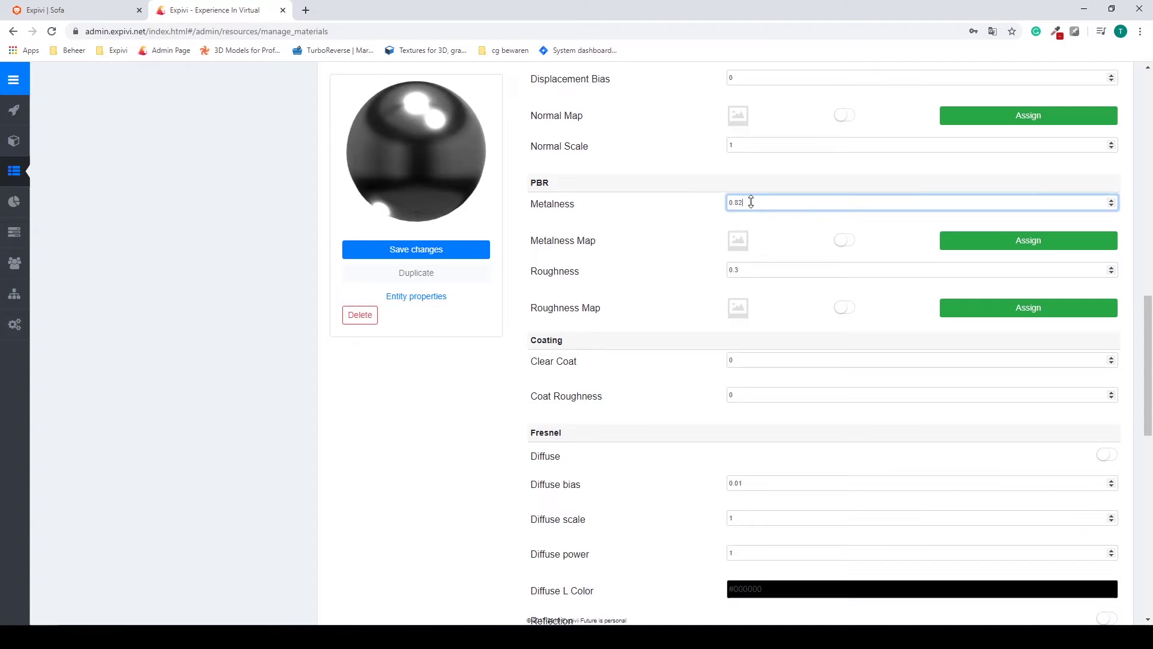
{"action": "key", "text": "BackSpace"}
{"action": "key", "text": "BackSpace"}
{"action": "type", "text": "98"}
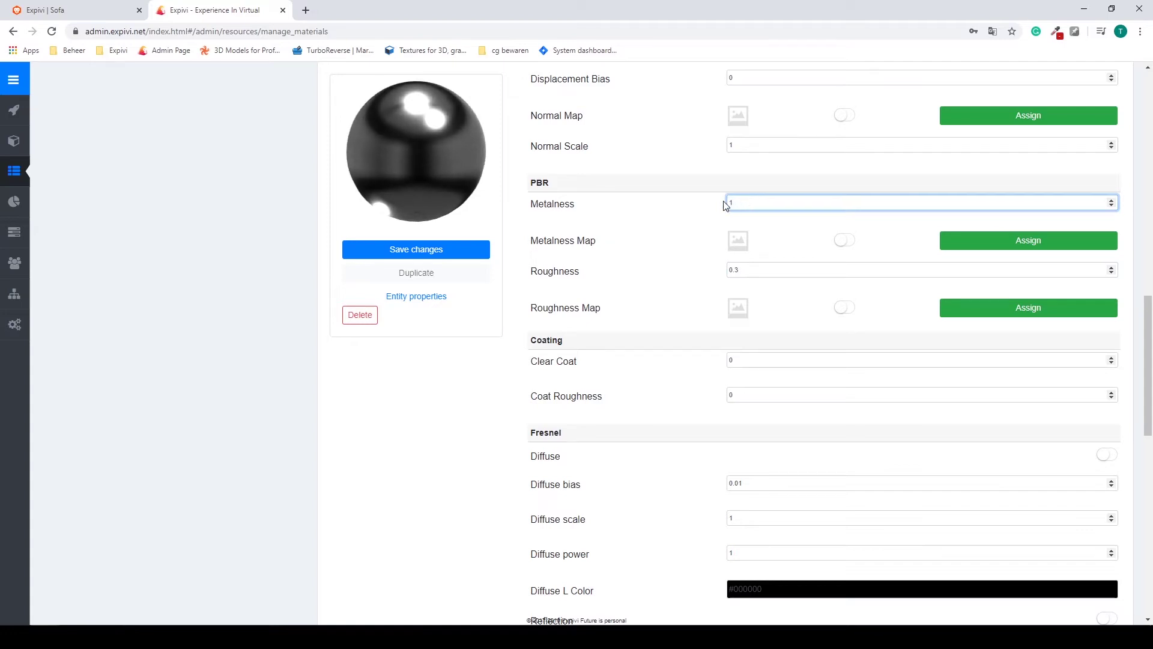
{"action": "left_click", "coordinate": [751, 270]}
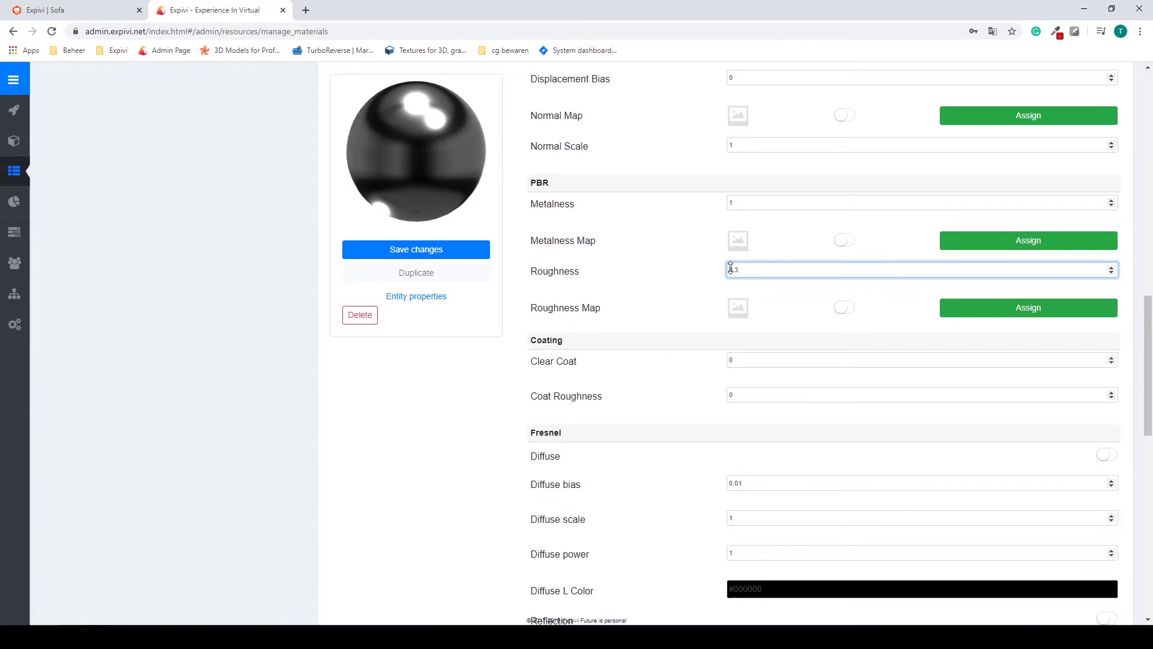
{"action": "left_click", "coordinate": [442, 251]}
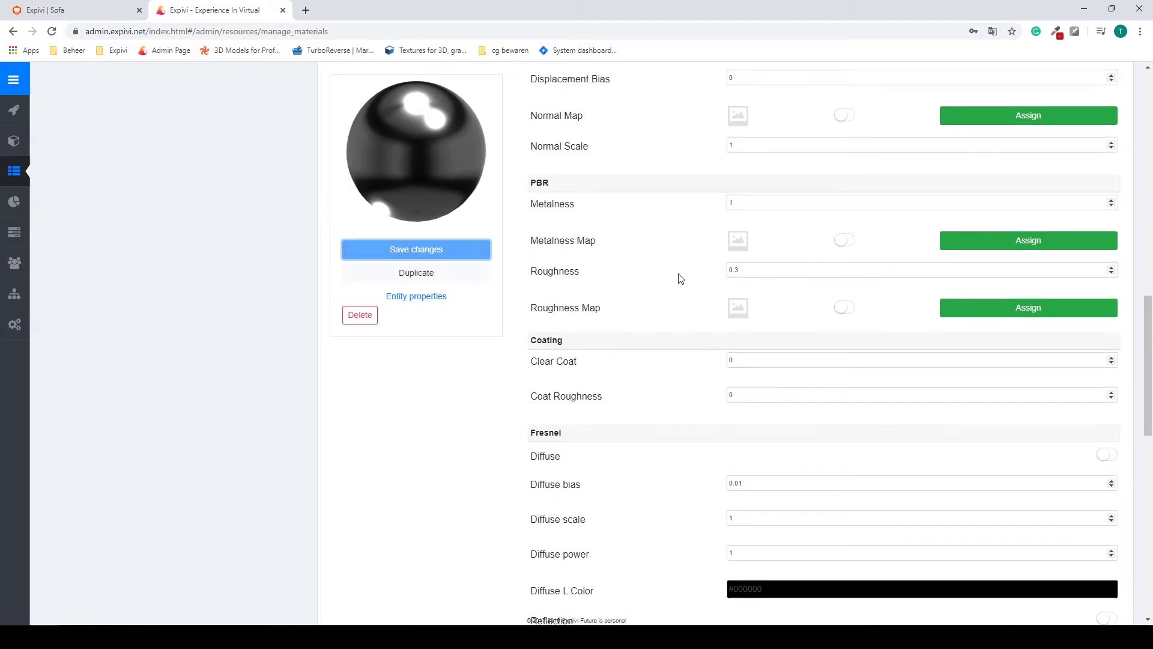
{"action": "scroll", "coordinate": [691, 282], "scroll_direction": "up", "scroll_amount": 13}
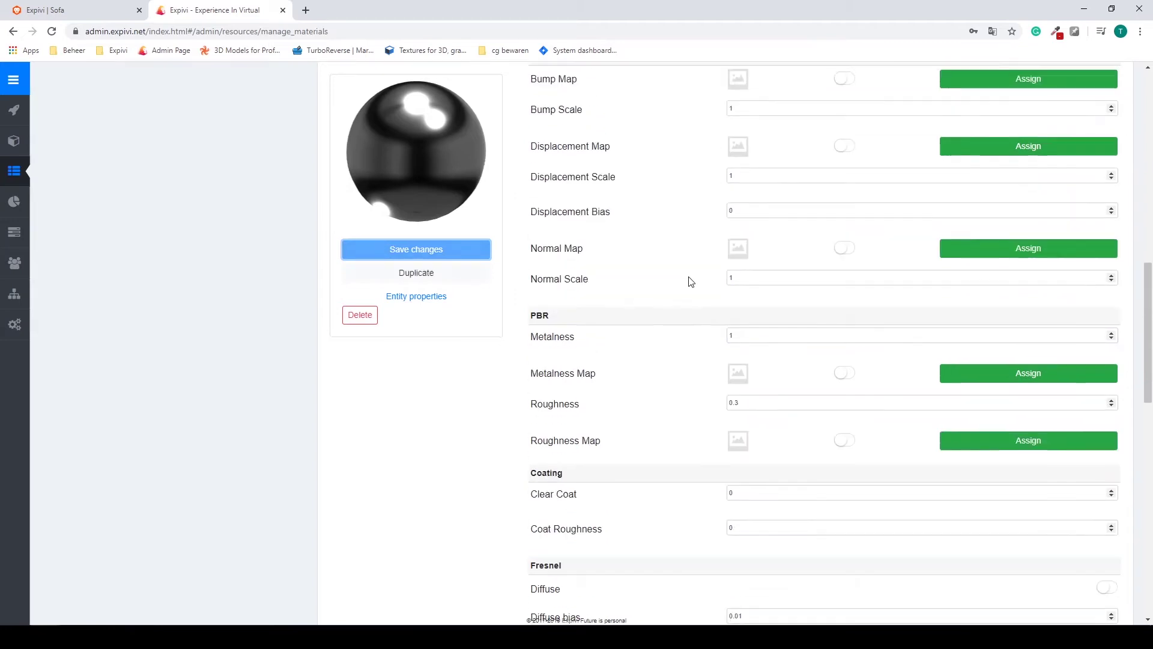
{"action": "scroll", "coordinate": [691, 283], "scroll_direction": "up", "scroll_amount": 1}
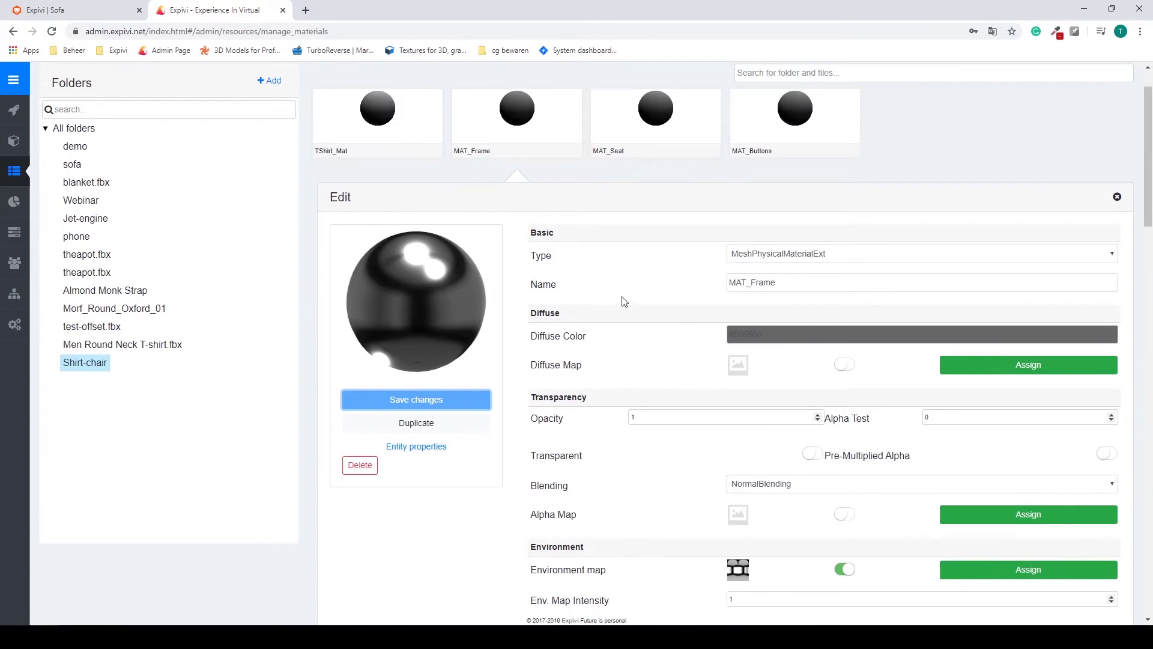
- Open the Shirt-chair product's 3D preview and orbit the chair
{"action": "left_click", "coordinate": [58, 137]}
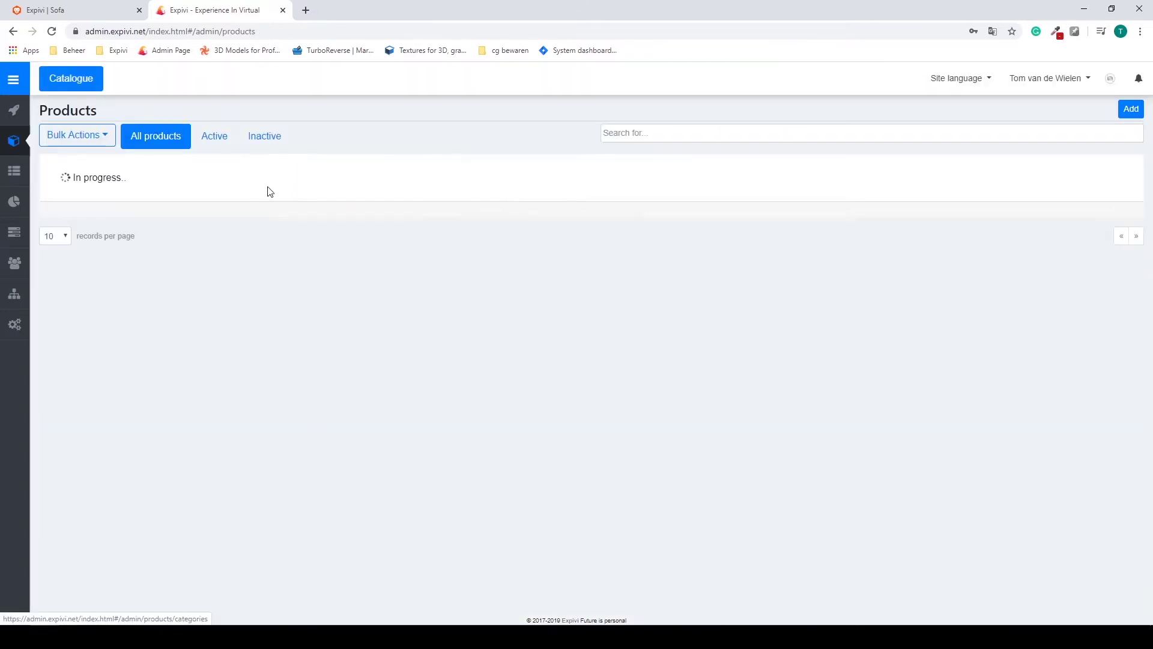
{"action": "left_click", "coordinate": [155, 215]}
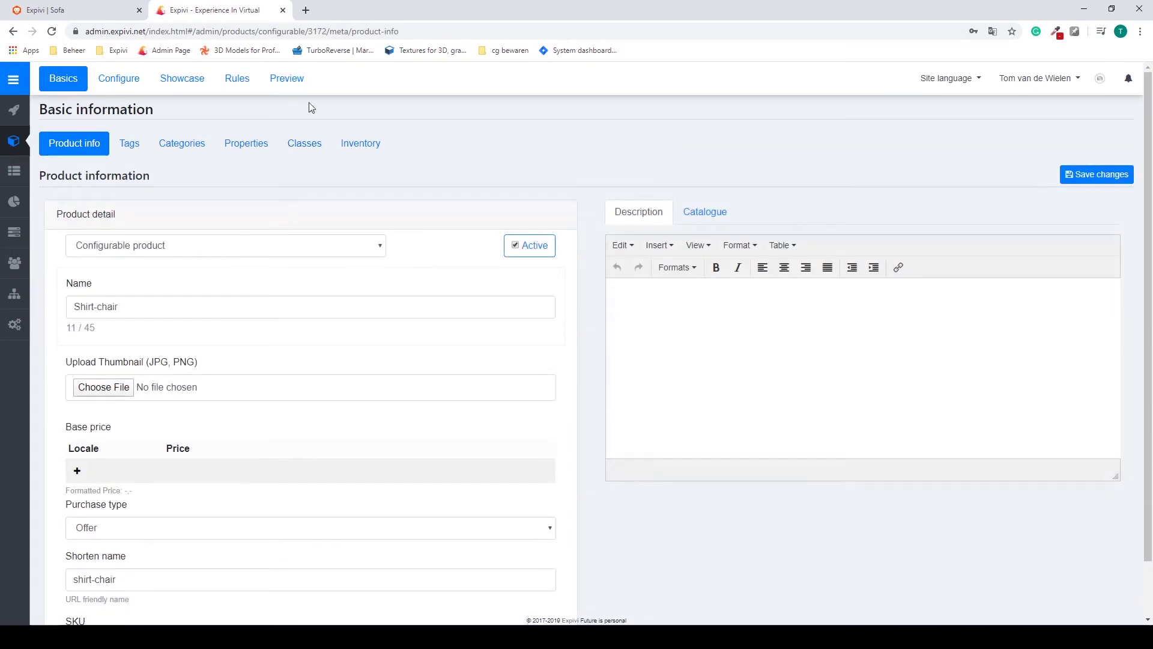
{"action": "left_click", "coordinate": [295, 81]}
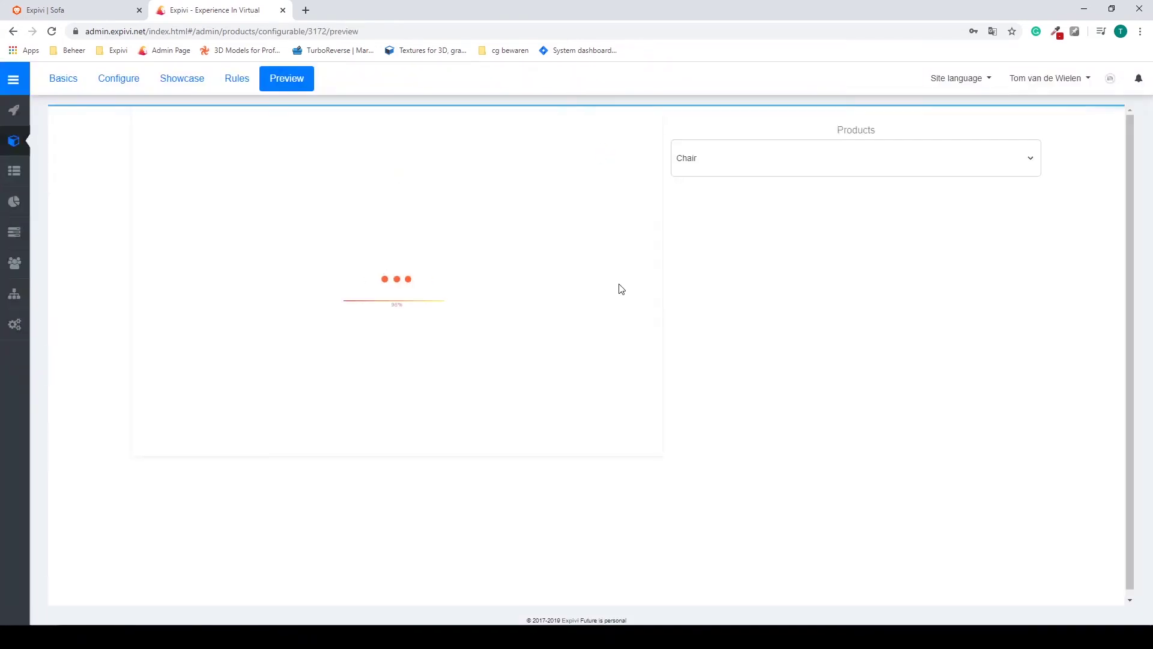
{"action": "left_click_drag", "start_coordinate": [498, 309], "coordinate": [402, 246]}
- Switch the preview to the Shirt model and back to the Chair, checking its materials
{"action": "left_click", "coordinate": [773, 173]}
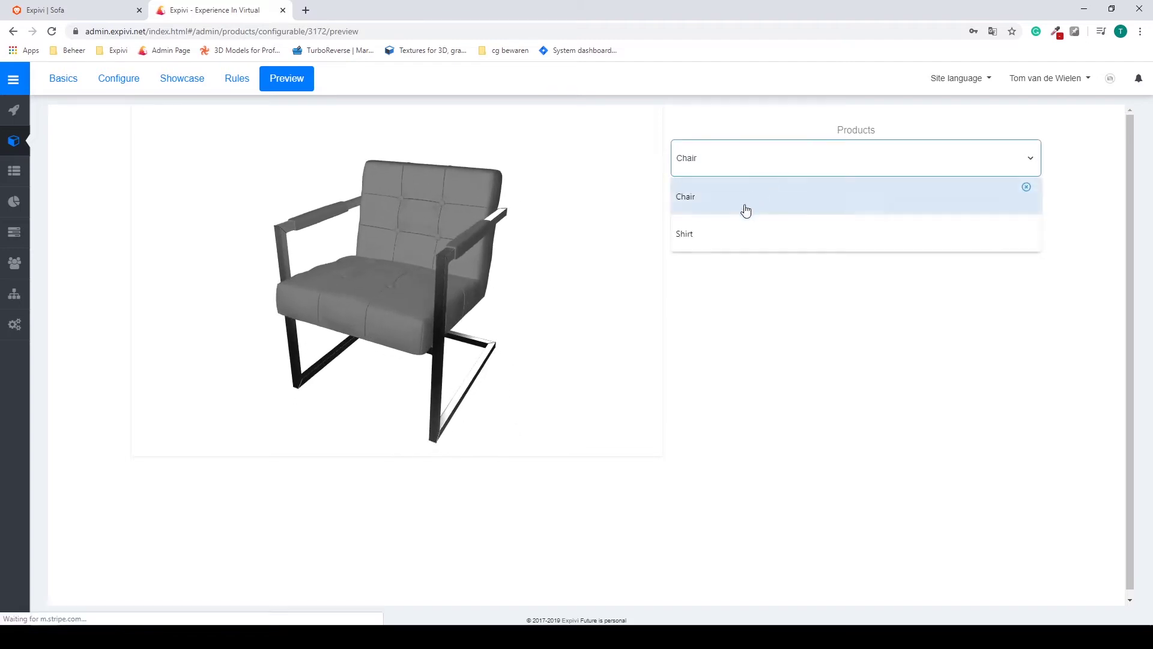
{"action": "left_click", "coordinate": [739, 235]}
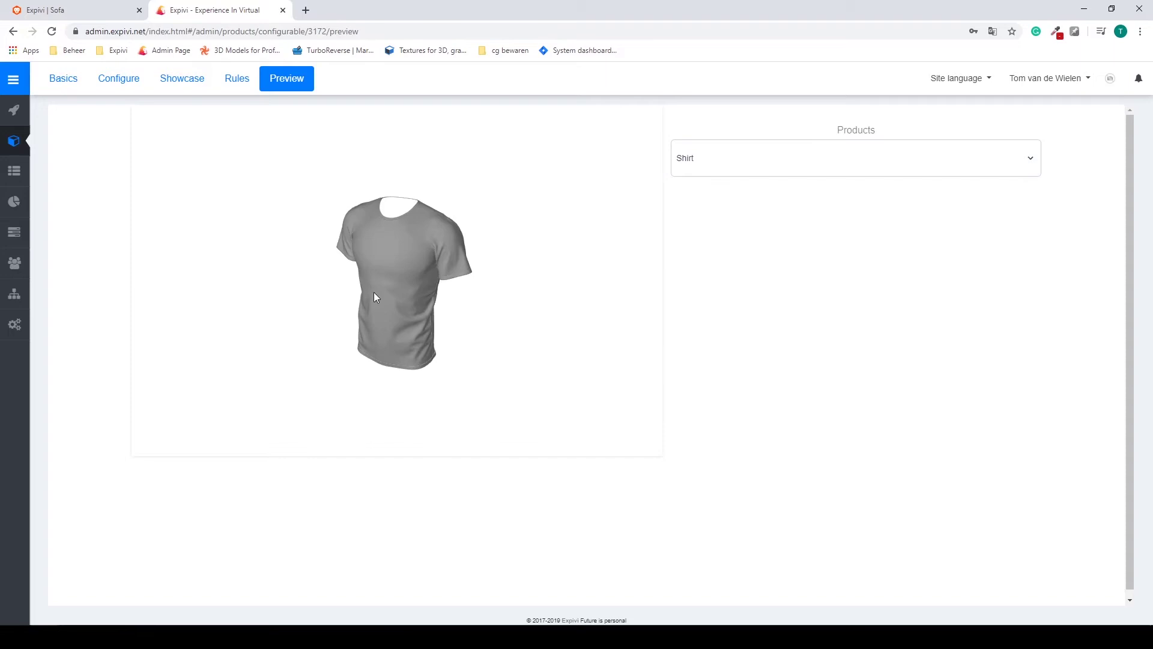
{"action": "left_click", "coordinate": [703, 164]}
{"action": "left_click", "coordinate": [708, 198]}
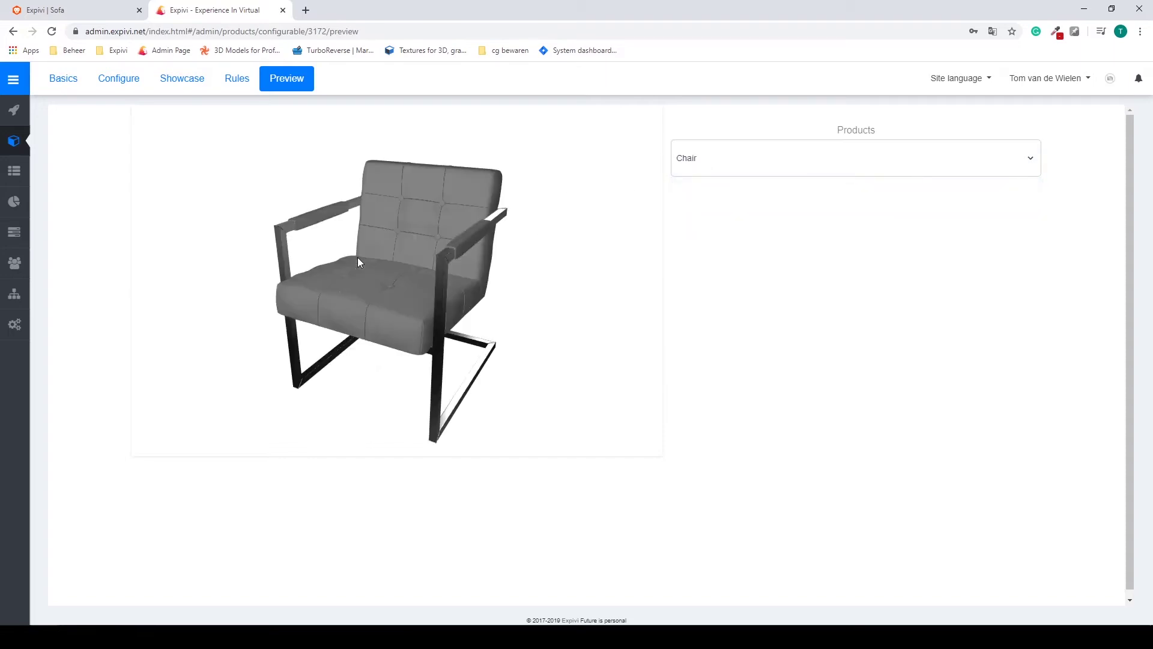
{"action": "left_click_drag", "start_coordinate": [338, 284], "coordinate": [294, 270]}
- Change MAT_Seat in the Shirt-chair folder to type MeshPhysicalMaterialExt
{"action": "mouse_move", "coordinate": [15, 171]}
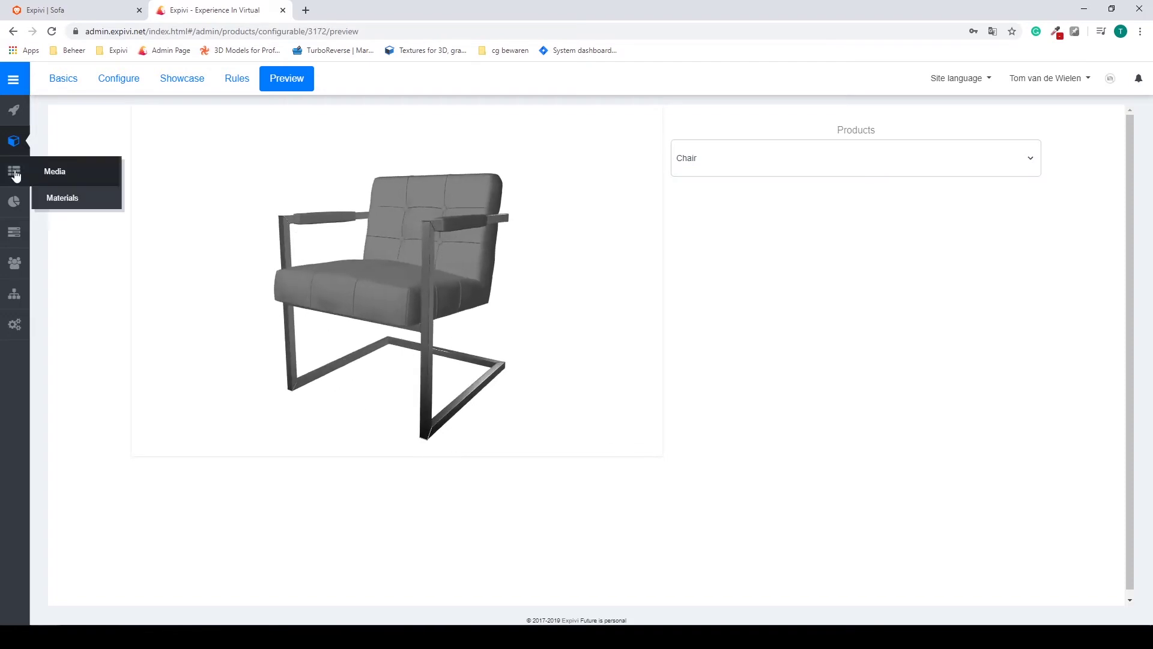
{"action": "left_click", "coordinate": [71, 199]}
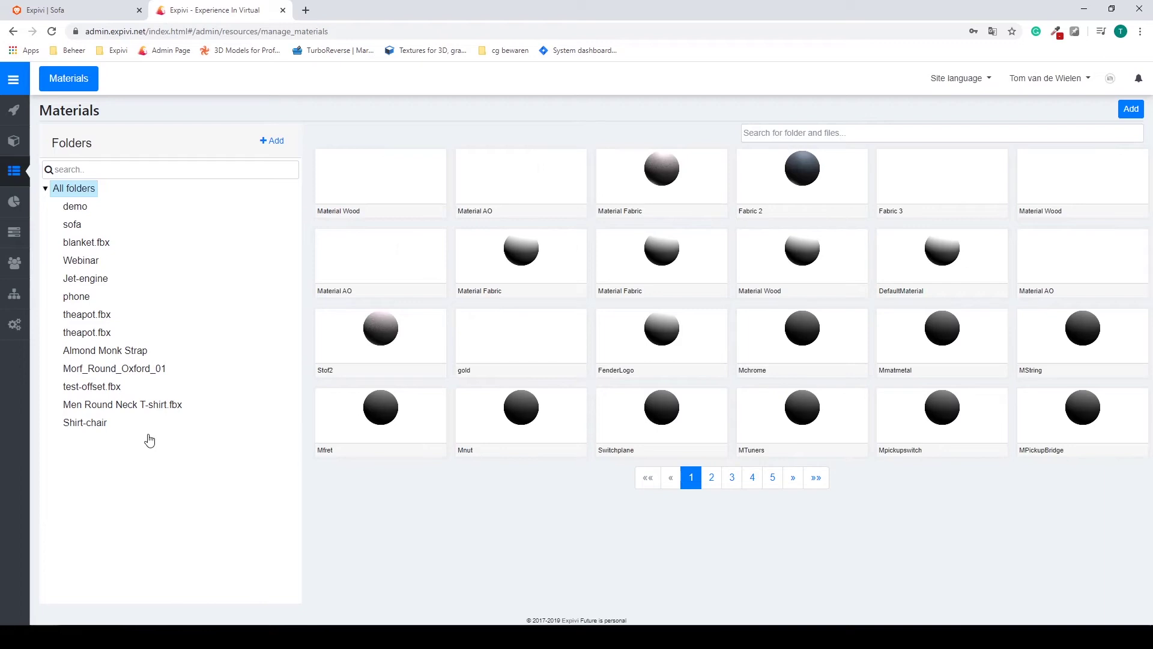
{"action": "left_click", "coordinate": [99, 424]}
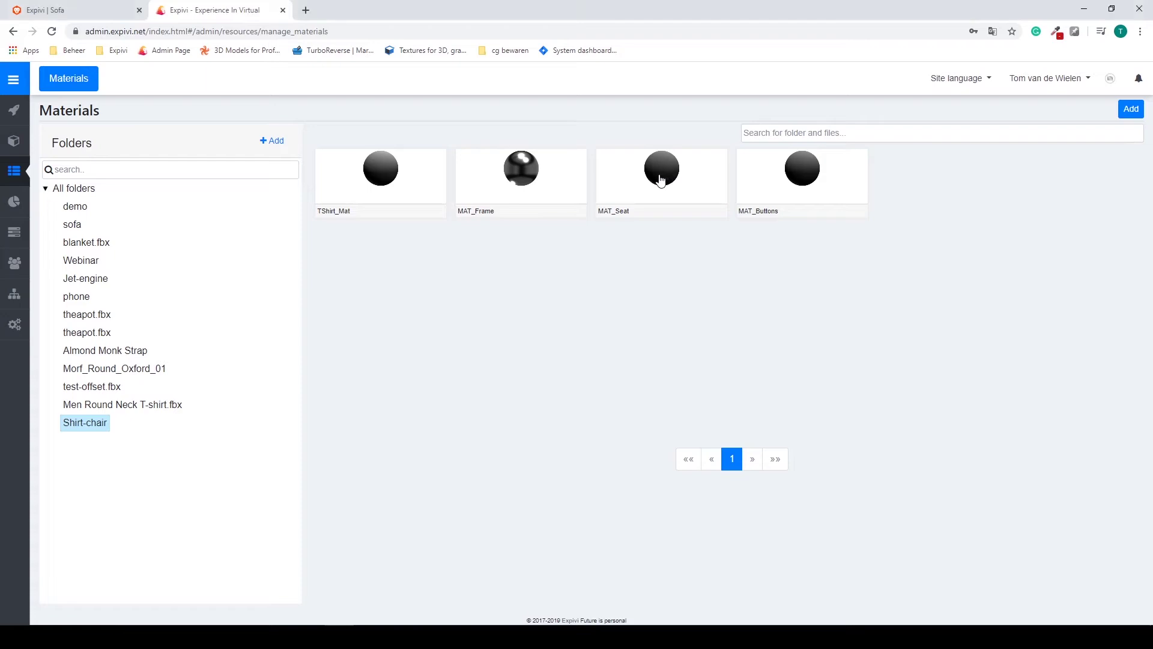
{"action": "left_click", "coordinate": [660, 179]}
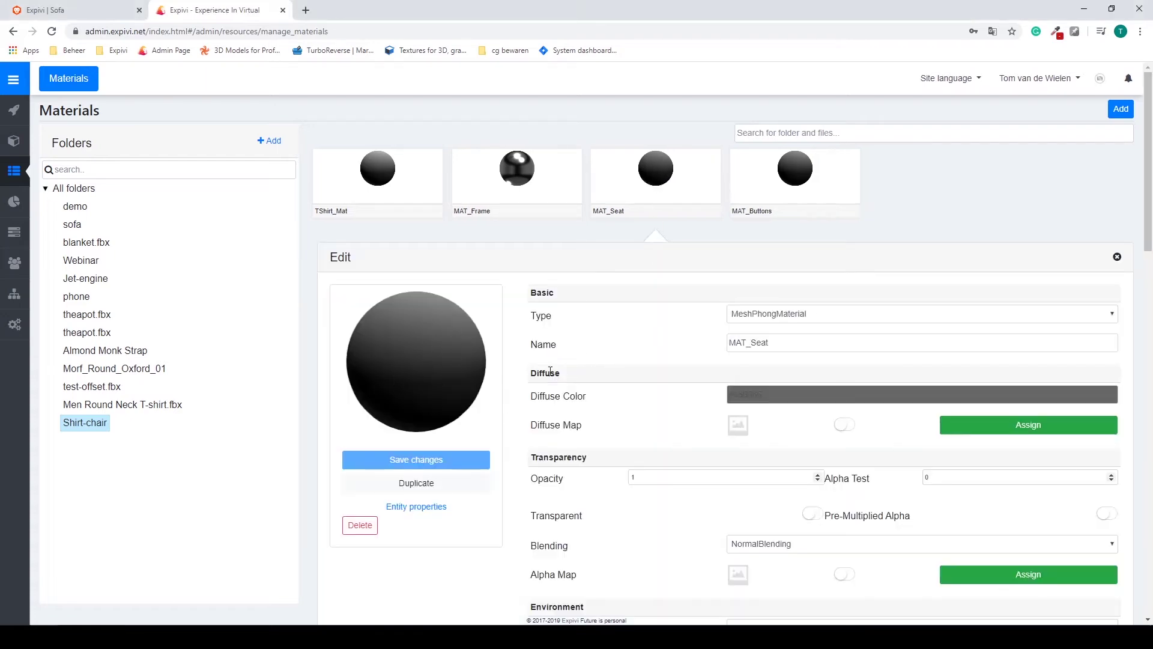
{"action": "scroll", "coordinate": [654, 361], "scroll_direction": "down", "scroll_amount": 2}
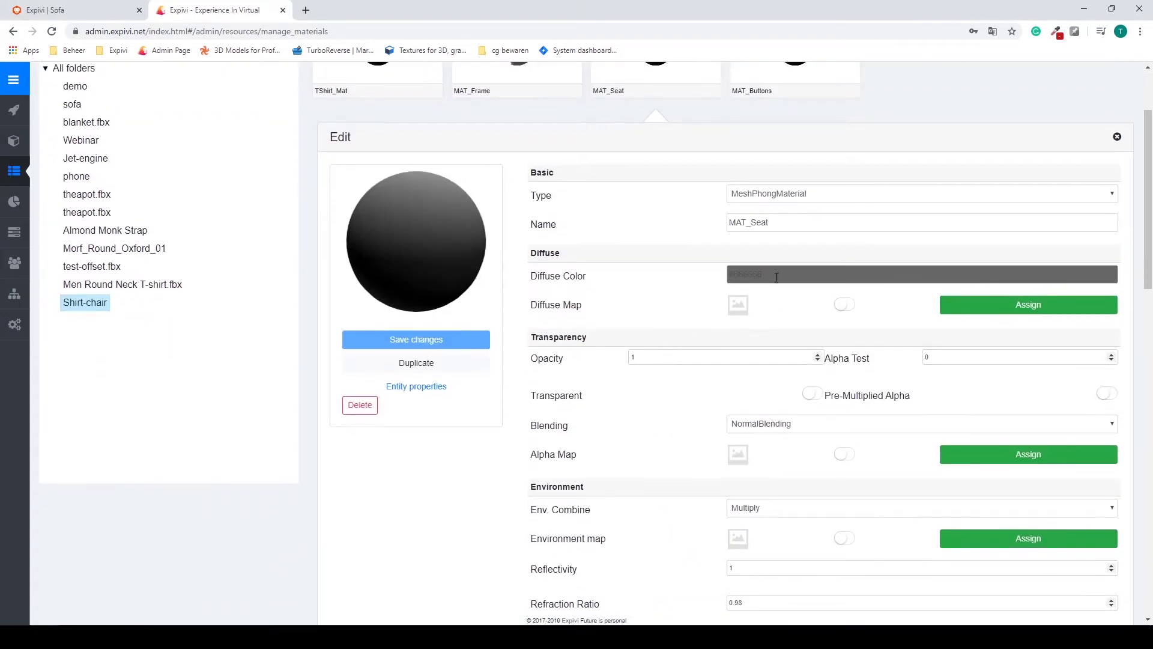
{"action": "left_click", "coordinate": [795, 191]}
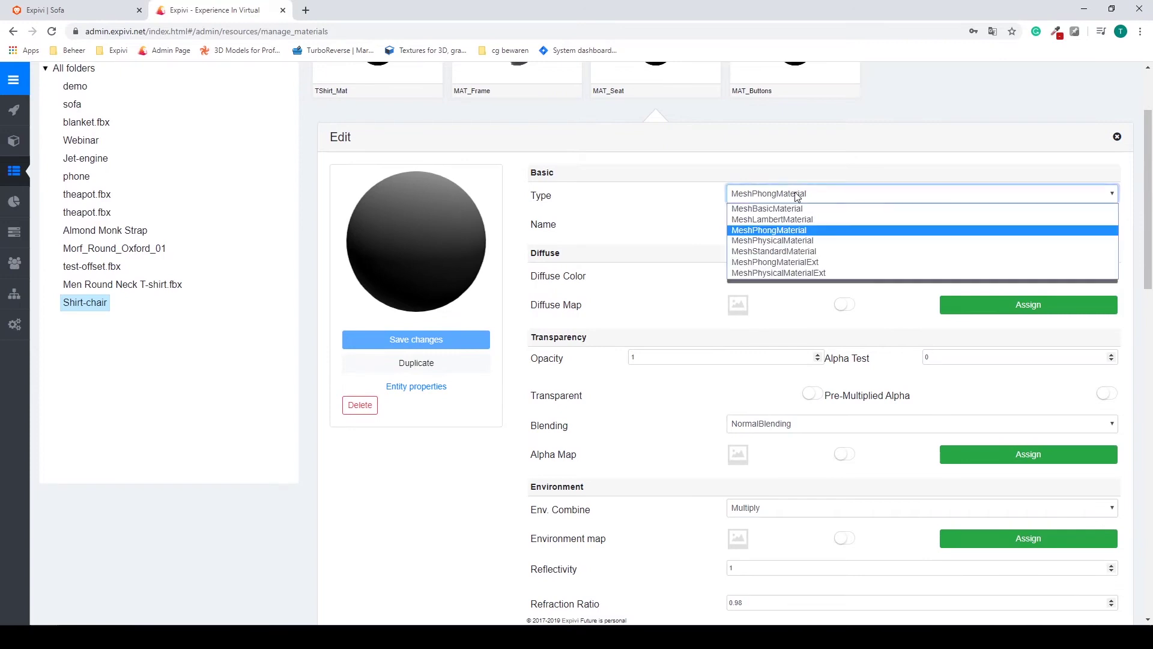
{"action": "left_click", "coordinate": [774, 273]}
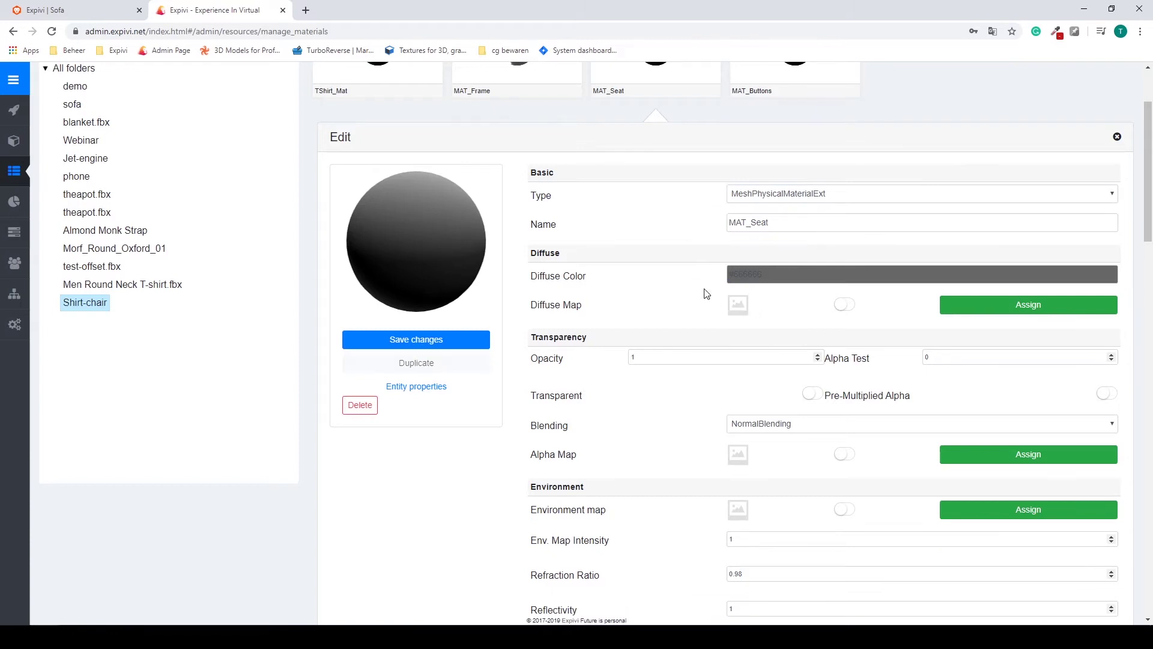
- Give MAT_Seat a white diffuse colour and the grey leather texture as diffuse map
{"action": "scroll", "coordinate": [707, 294], "scroll_direction": "down", "scroll_amount": 1}
{"action": "left_click", "coordinate": [770, 216]}
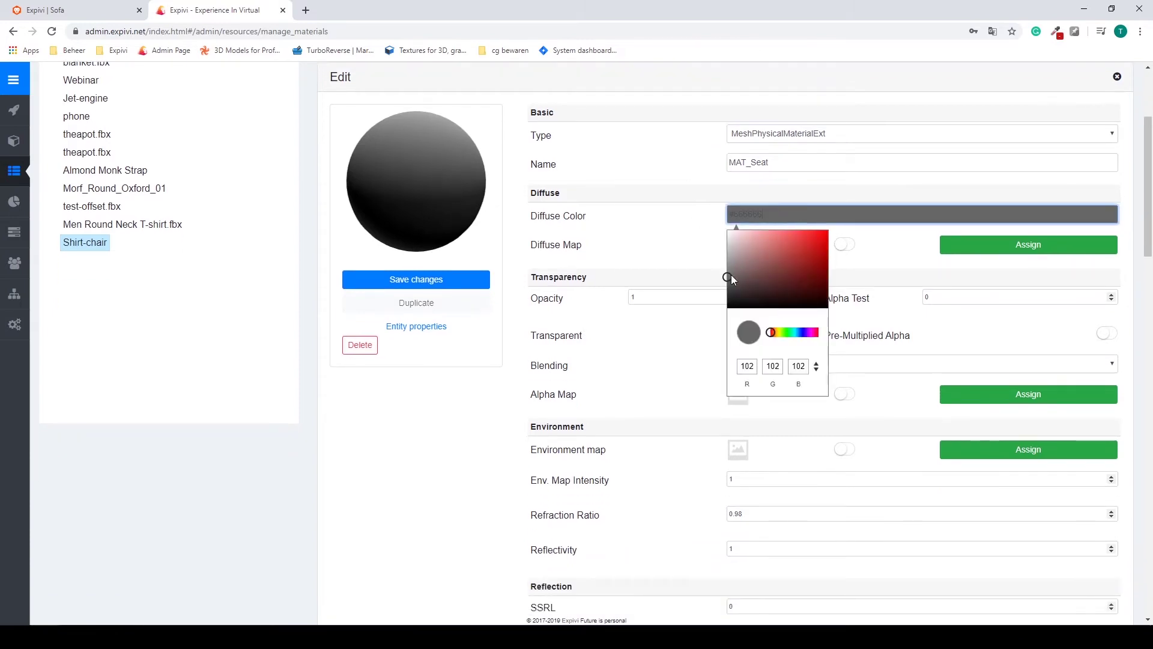
{"action": "left_click_drag", "start_coordinate": [731, 275], "coordinate": [723, 238]}
{"action": "left_click", "coordinate": [690, 225]}
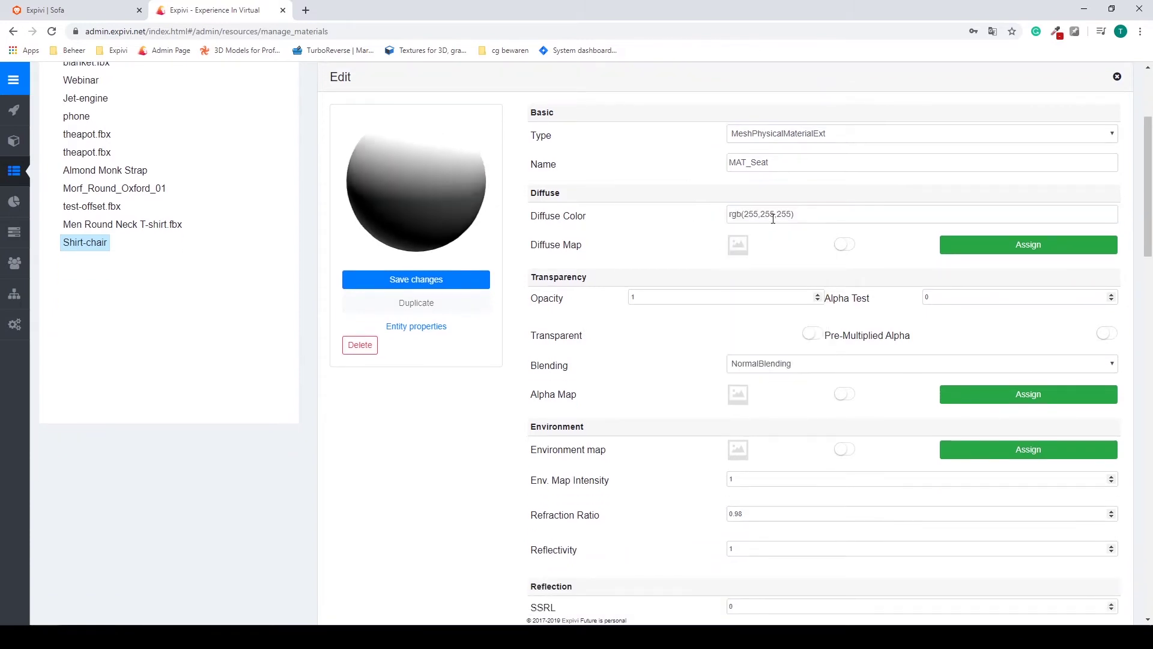
{"action": "left_click", "coordinate": [948, 246]}
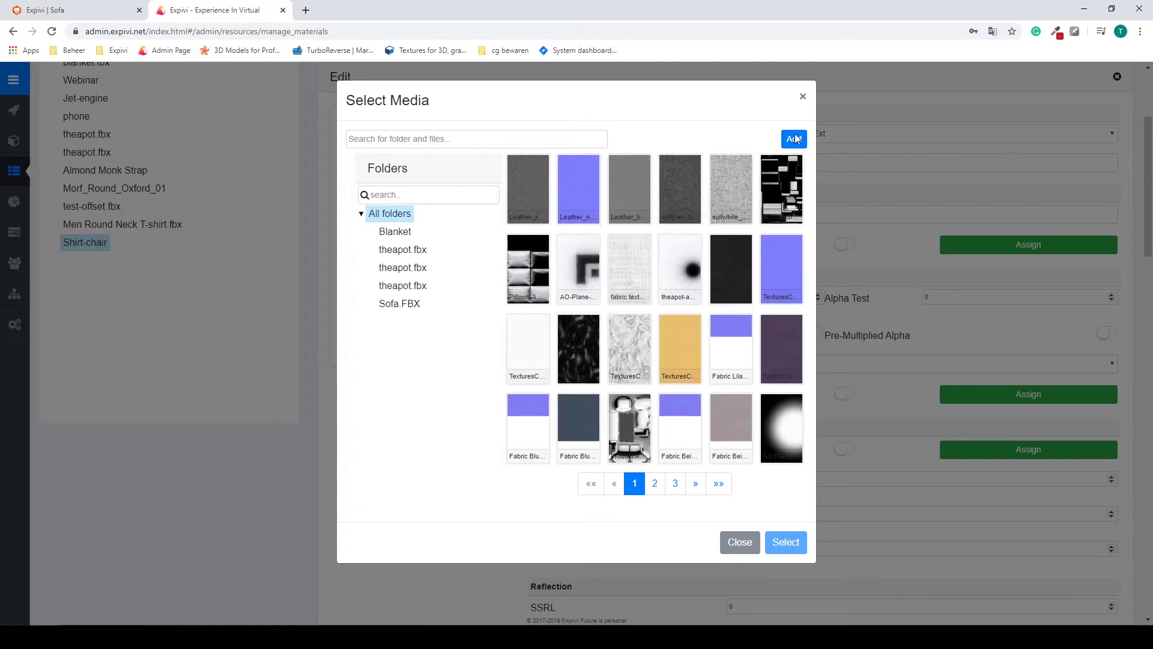
{"action": "left_click", "coordinate": [639, 196]}
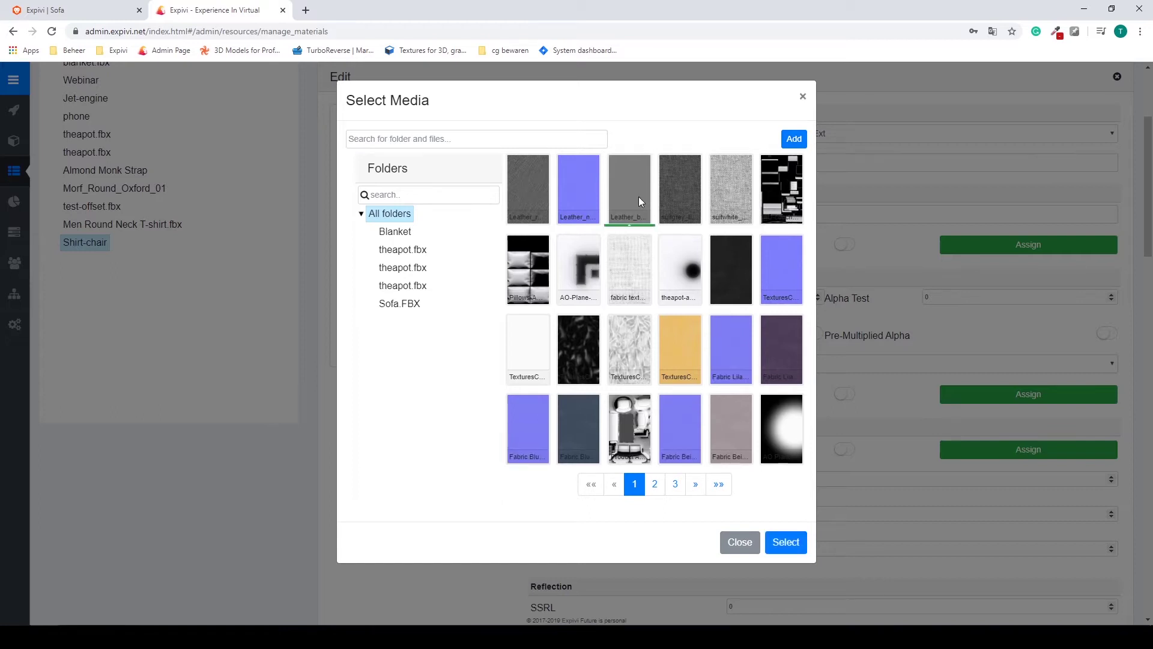
{"action": "left_click", "coordinate": [791, 542]}
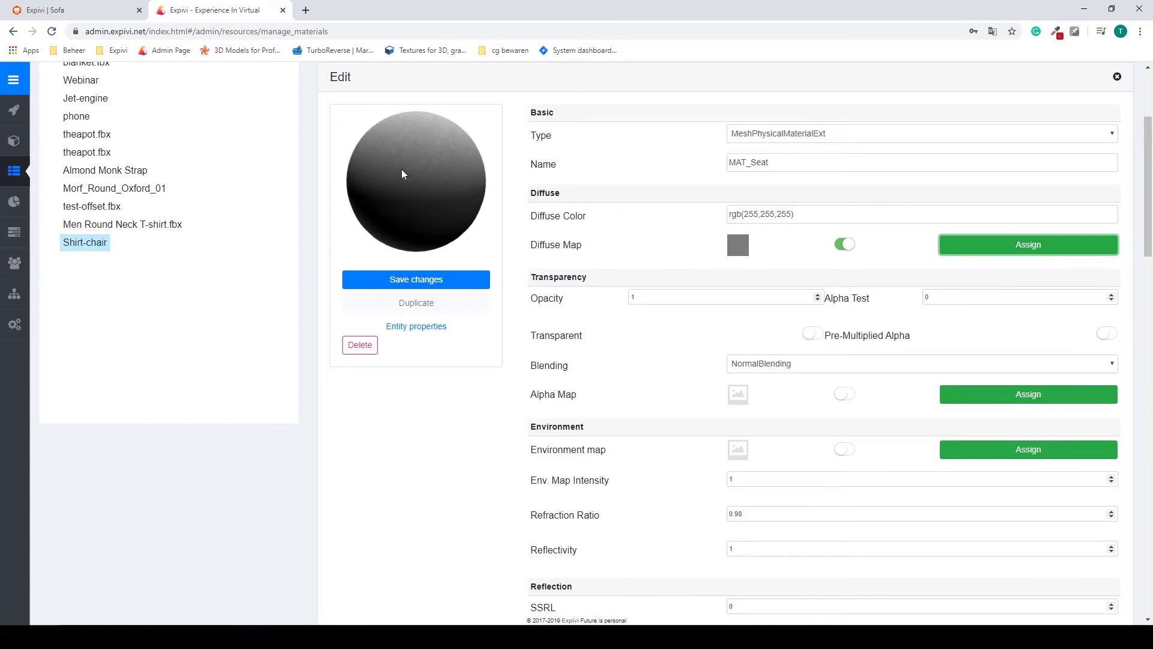
- Set MAT_Seat's diffuse colour to orange-brown rgb(192,122,57) over the leather texture
{"action": "mouse_move", "coordinate": [393, 171]}
{"action": "left_mouse_down"}
{"action": "mouse_move", "coordinate": [410, 175]}
{"action": "mouse_move", "coordinate": [383, 176]}
{"action": "left_mouse_up"}
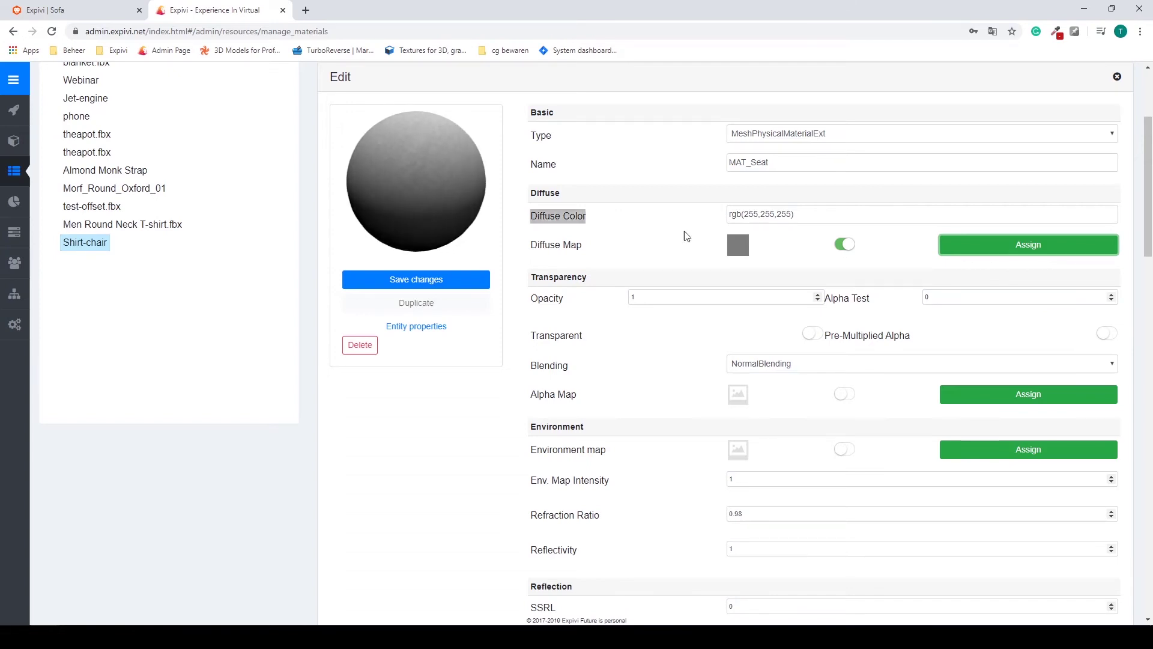
{"action": "left_click", "coordinate": [798, 217]}
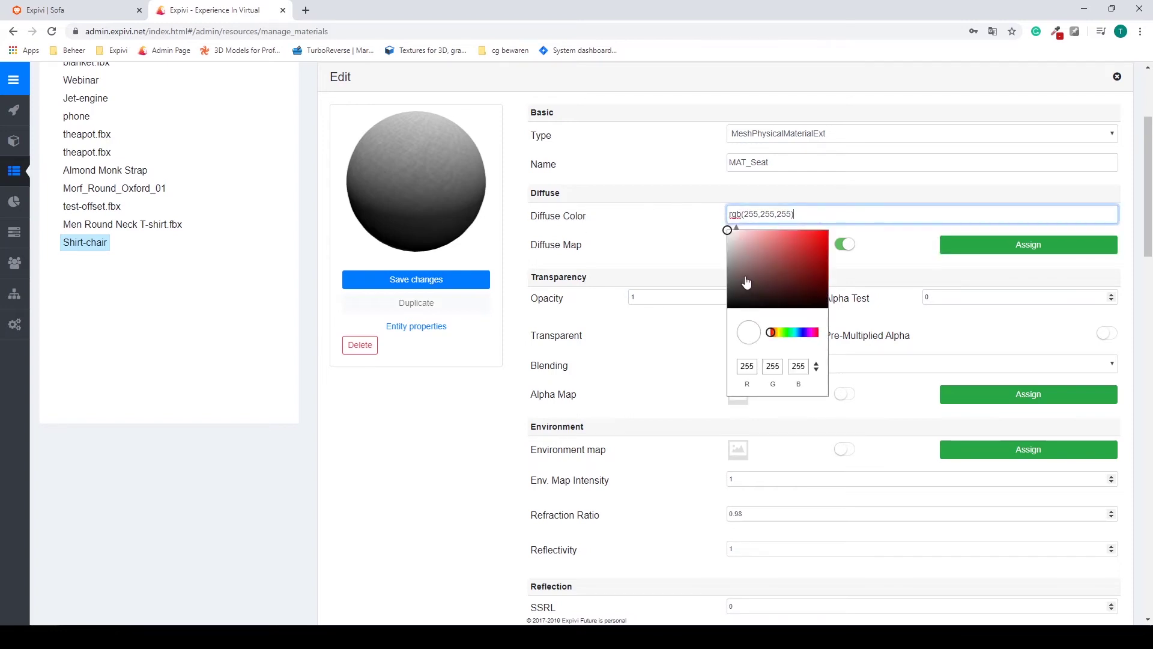
{"action": "left_click", "coordinate": [774, 332]}
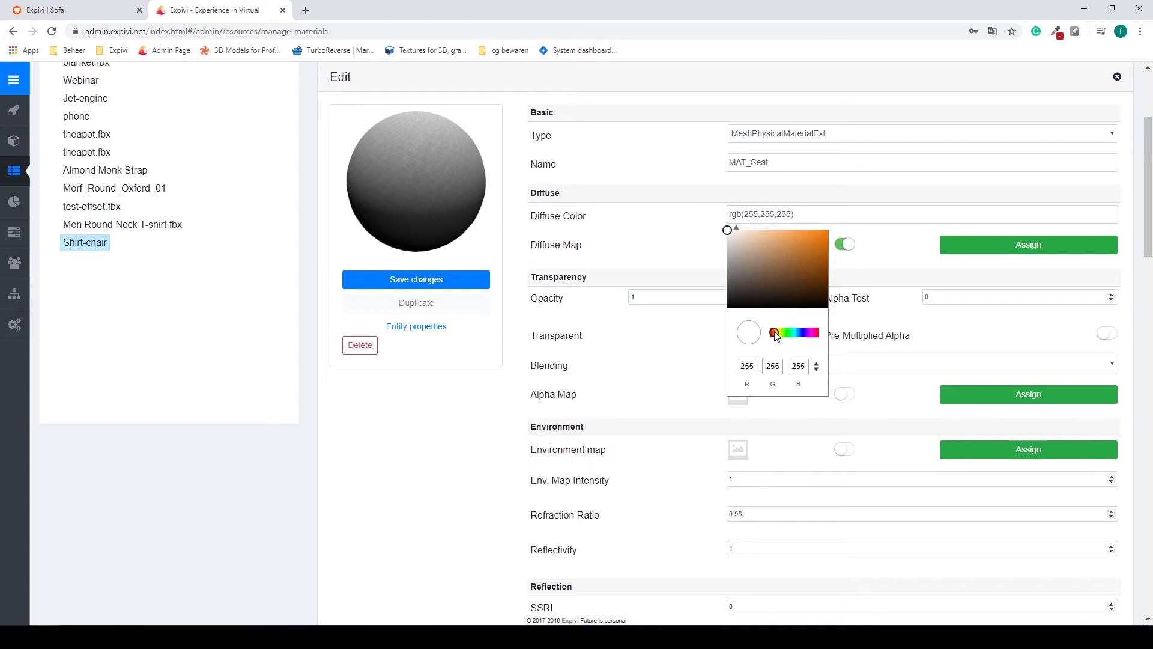
{"action": "left_click", "coordinate": [797, 267]}
{"action": "mouse_move", "coordinate": [797, 267]}
{"action": "left_mouse_down"}
{"action": "mouse_move", "coordinate": [807, 251]}
{"action": "mouse_move", "coordinate": [810, 261]}
{"action": "mouse_move", "coordinate": [799, 250]}
{"action": "left_mouse_up"}
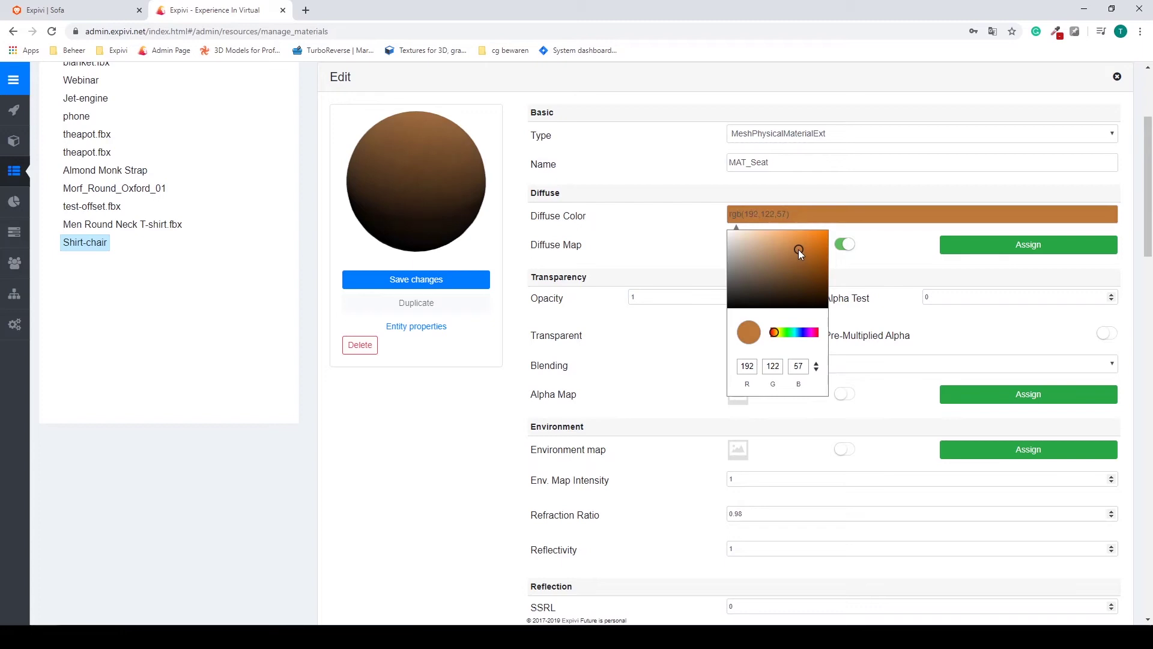
{"action": "left_click", "coordinate": [684, 237]}
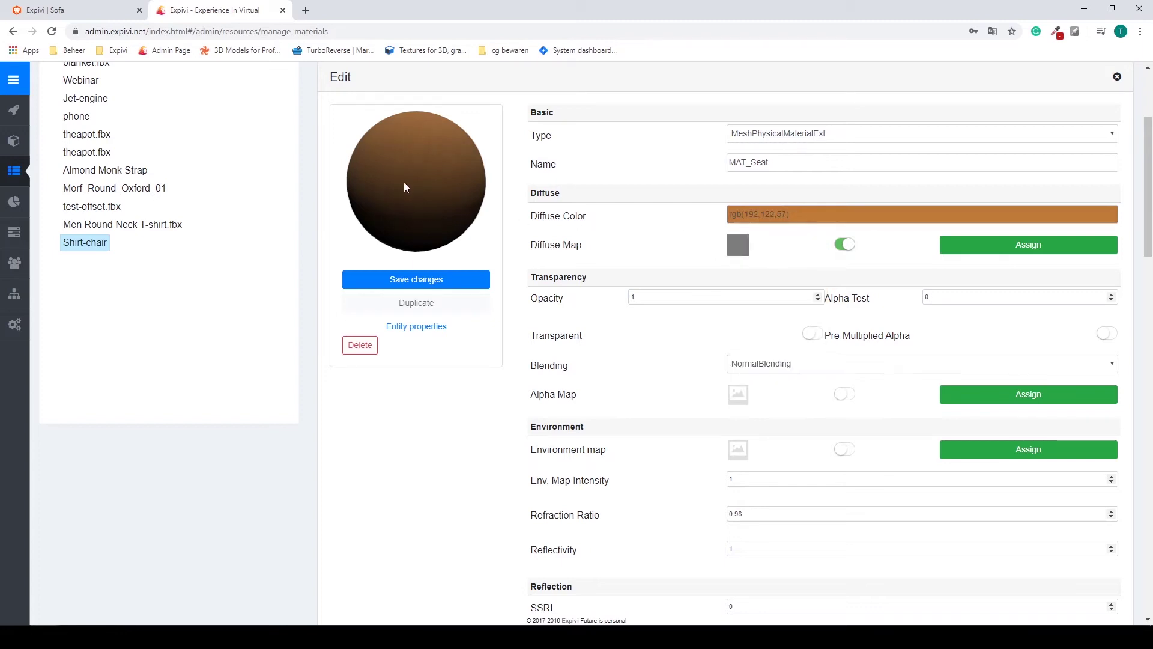
{"action": "scroll", "coordinate": [693, 335], "scroll_direction": "down", "scroll_amount": 3}
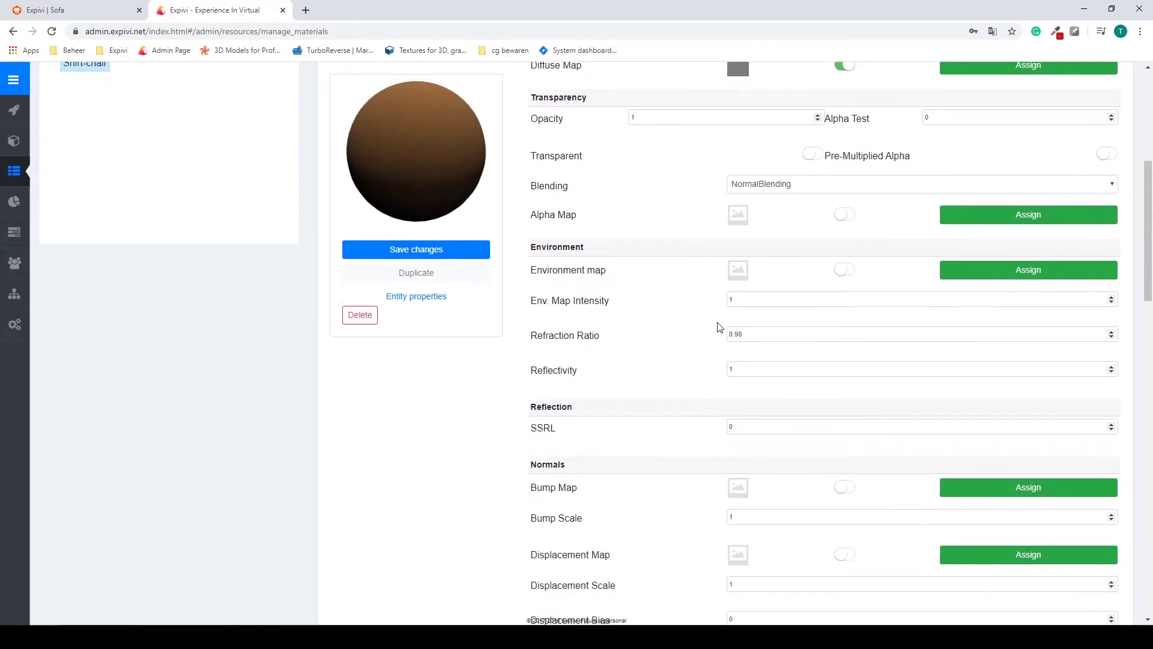
- Assign the Studio image from media page 3 as MAT_Seat's environment map
{"action": "left_click", "coordinate": [942, 270]}
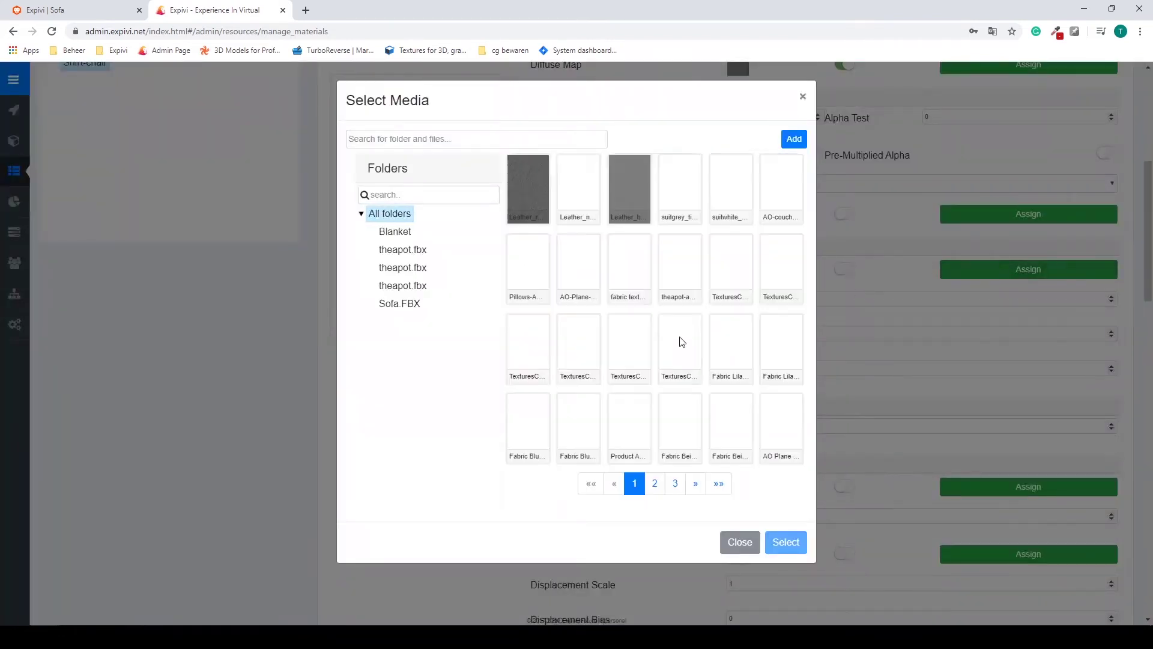
{"action": "left_click", "coordinate": [675, 484]}
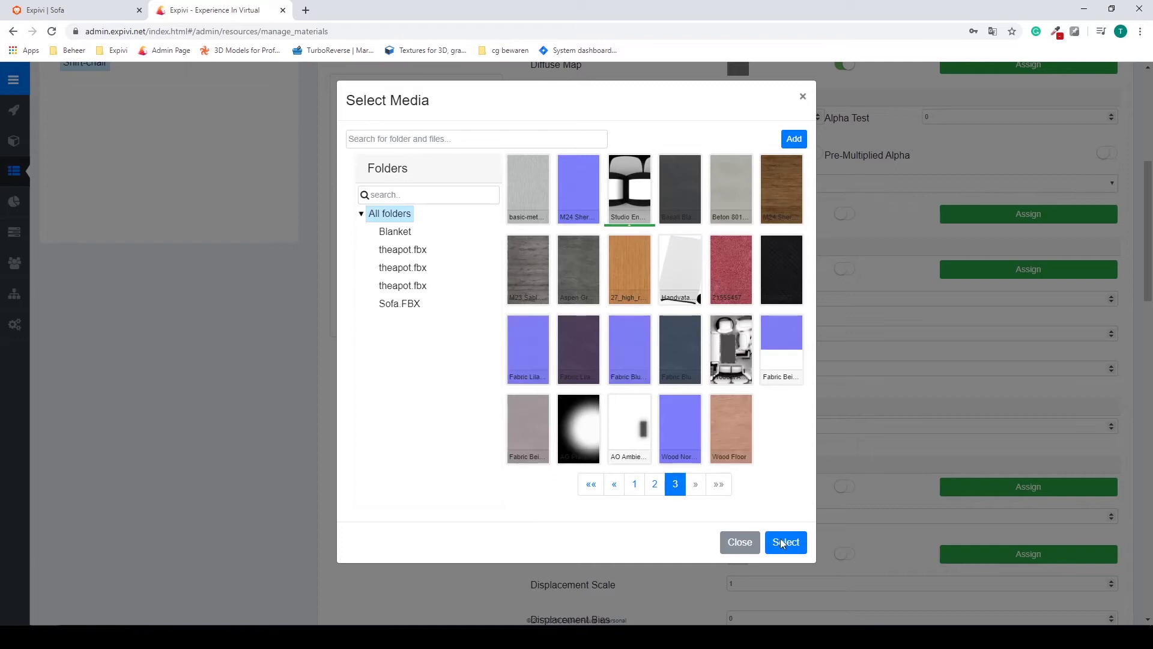
{"action": "left_click", "coordinate": [784, 541]}
- Add the Leather_n normal map to MAT_Seat with Normal Scale 0.4
{"action": "scroll", "coordinate": [748, 408], "scroll_direction": "down", "scroll_amount": 5}
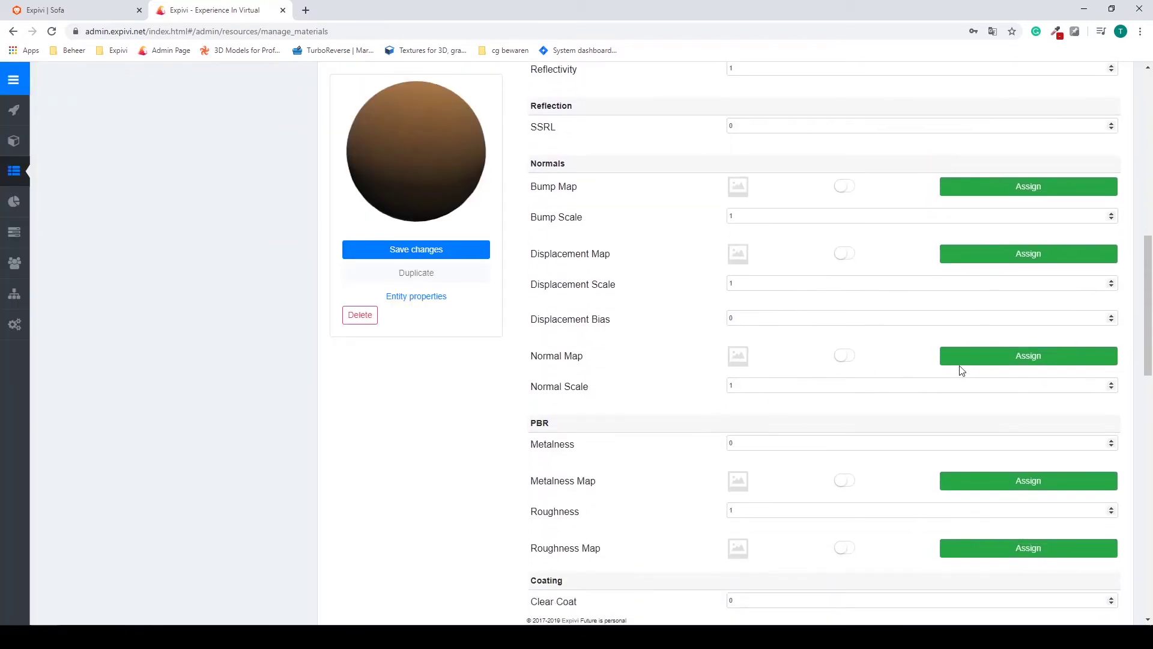
{"action": "left_click", "coordinate": [974, 361]}
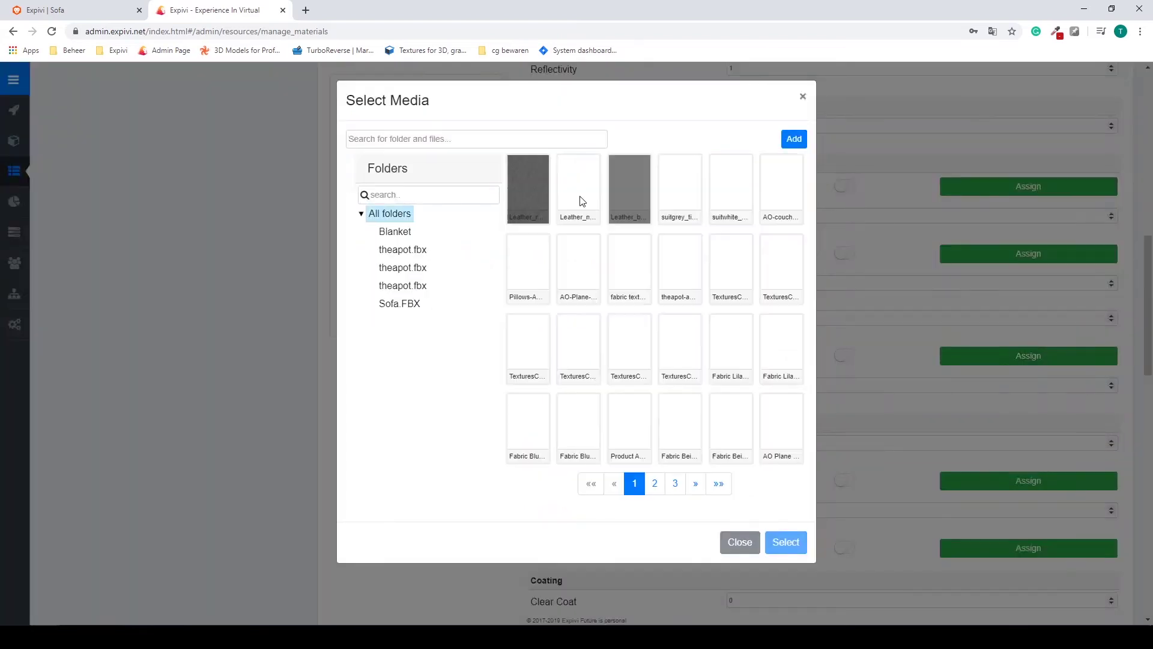
{"action": "left_click", "coordinate": [581, 201]}
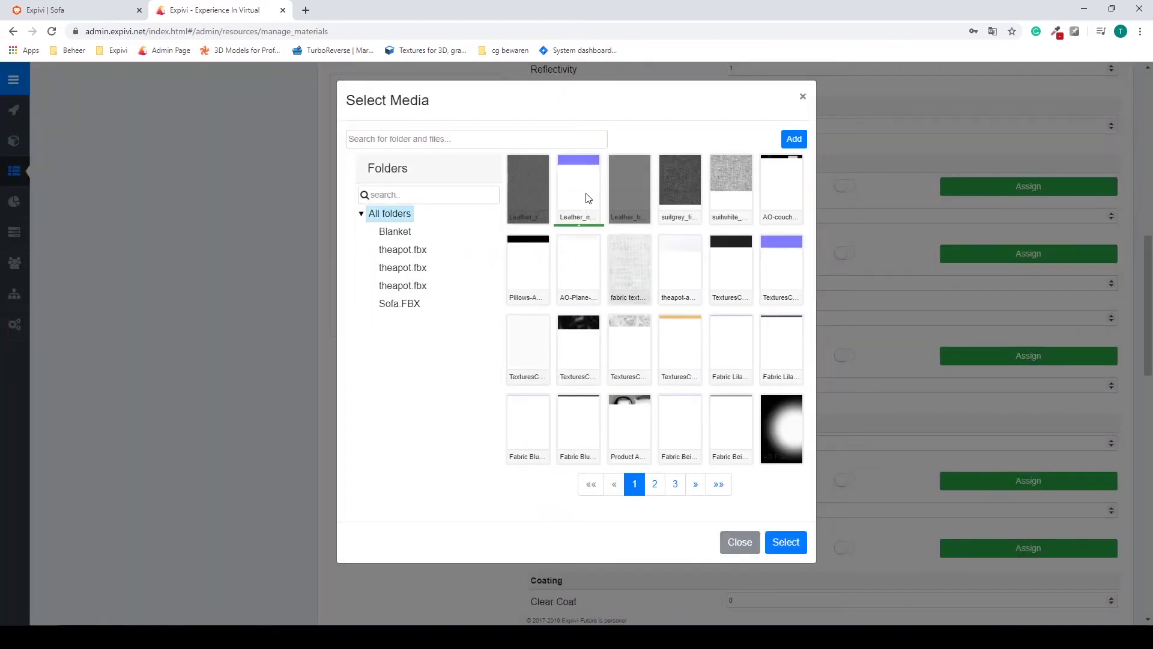
{"action": "left_click", "coordinate": [784, 543]}
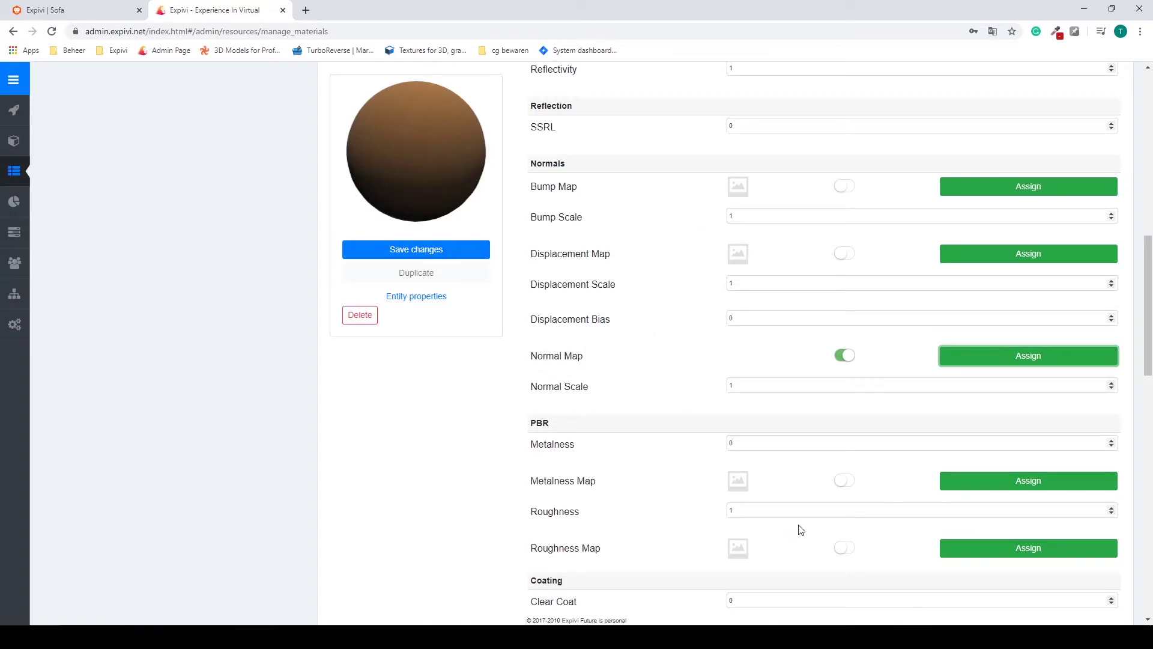
{"action": "scroll", "coordinate": [666, 370], "scroll_direction": "down", "scroll_amount": 1}
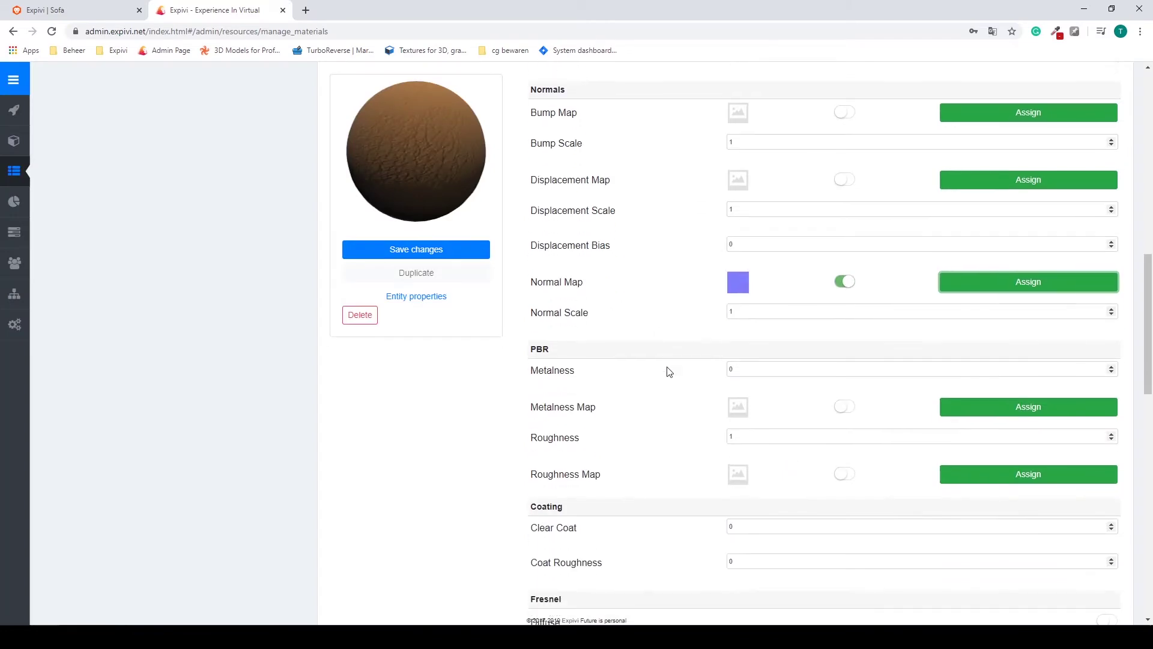
{"action": "scroll", "coordinate": [669, 371], "scroll_direction": "down", "scroll_amount": 1}
{"action": "left_click", "coordinate": [760, 266]}
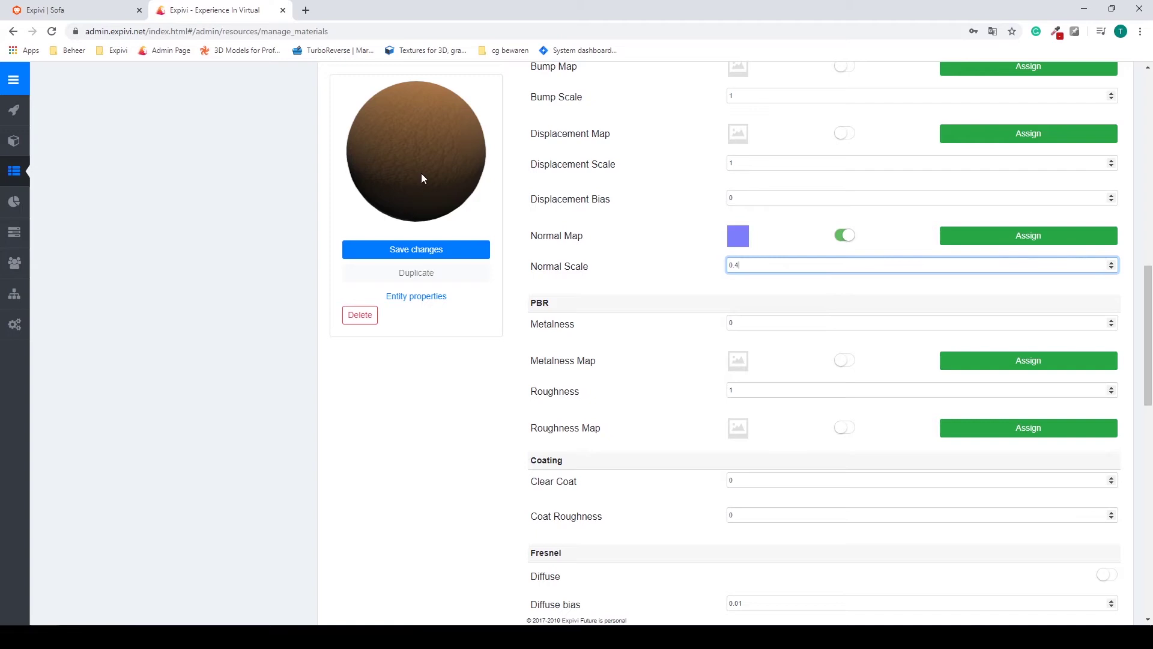
{"action": "left_click", "coordinate": [656, 341]}
{"action": "scroll", "coordinate": [676, 341], "scroll_direction": "down", "scroll_amount": 1}
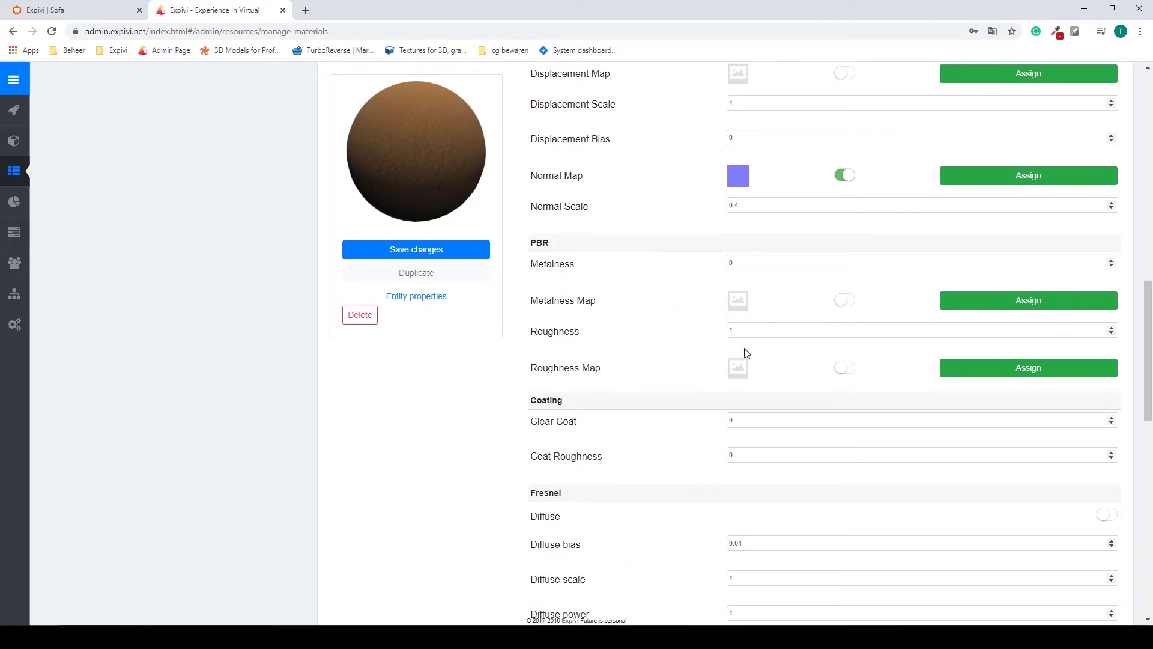
- Assign the Leather_r texture as MAT_Seat's roughness map
{"action": "left_click", "coordinate": [968, 372]}
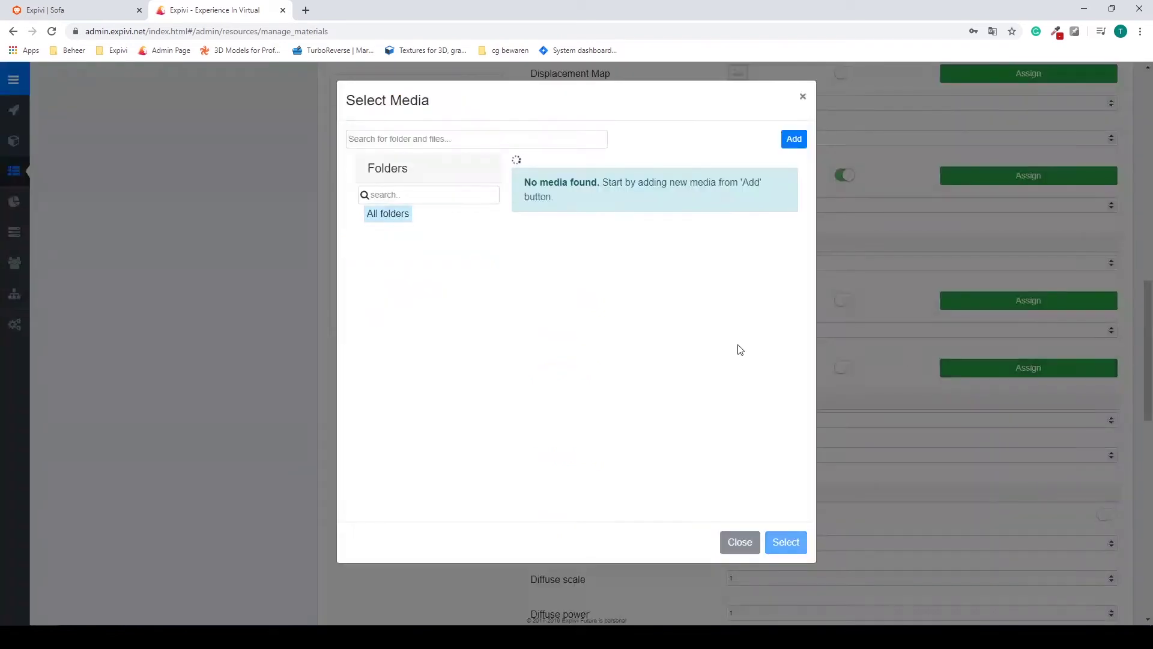
{"action": "left_click", "coordinate": [531, 190]}
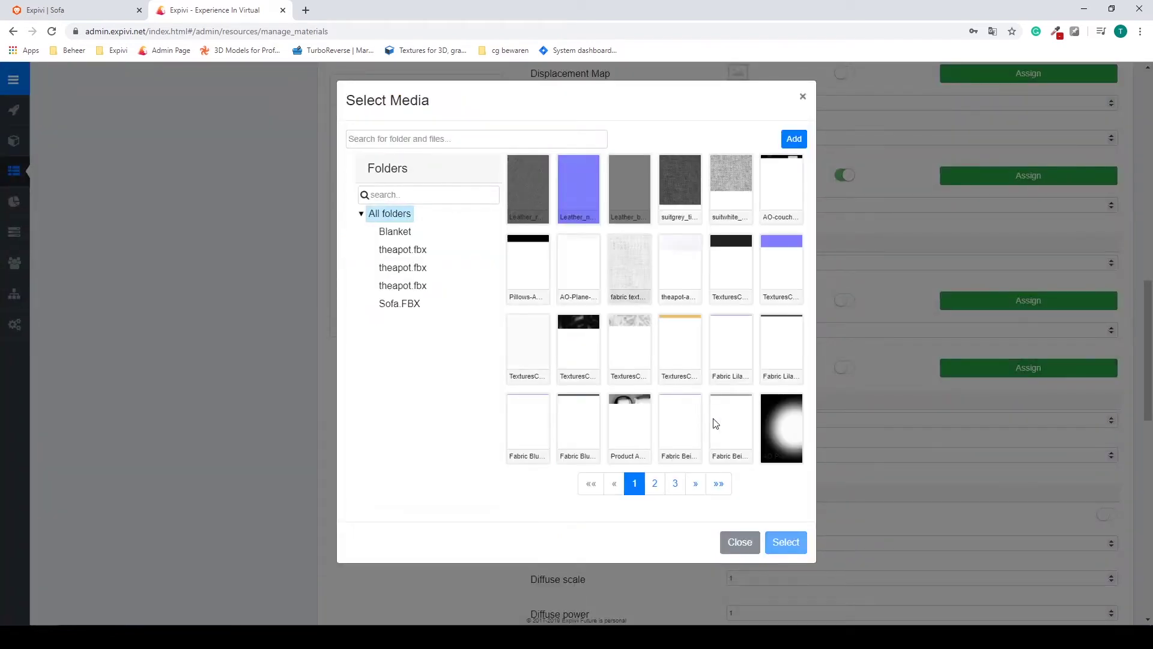
{"action": "left_click", "coordinate": [786, 542]}
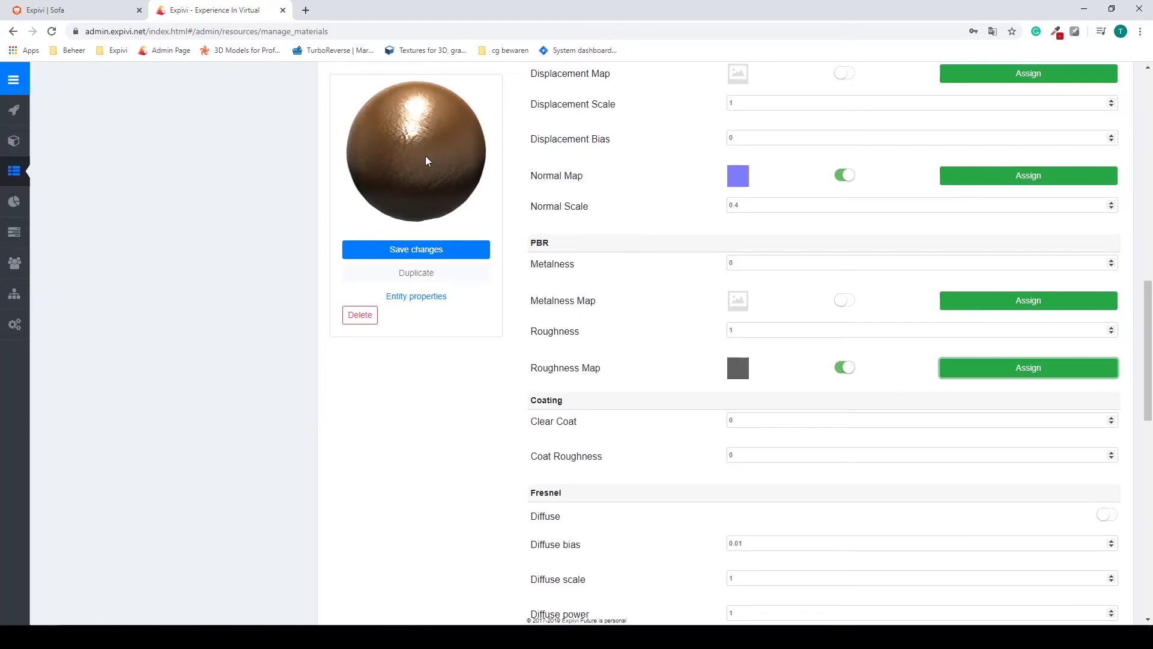
- Set MAT_Seat's Roughness to 1.4 and save the material
{"action": "left_click", "coordinate": [747, 331]}
{"action": "type", "text": ".2"}
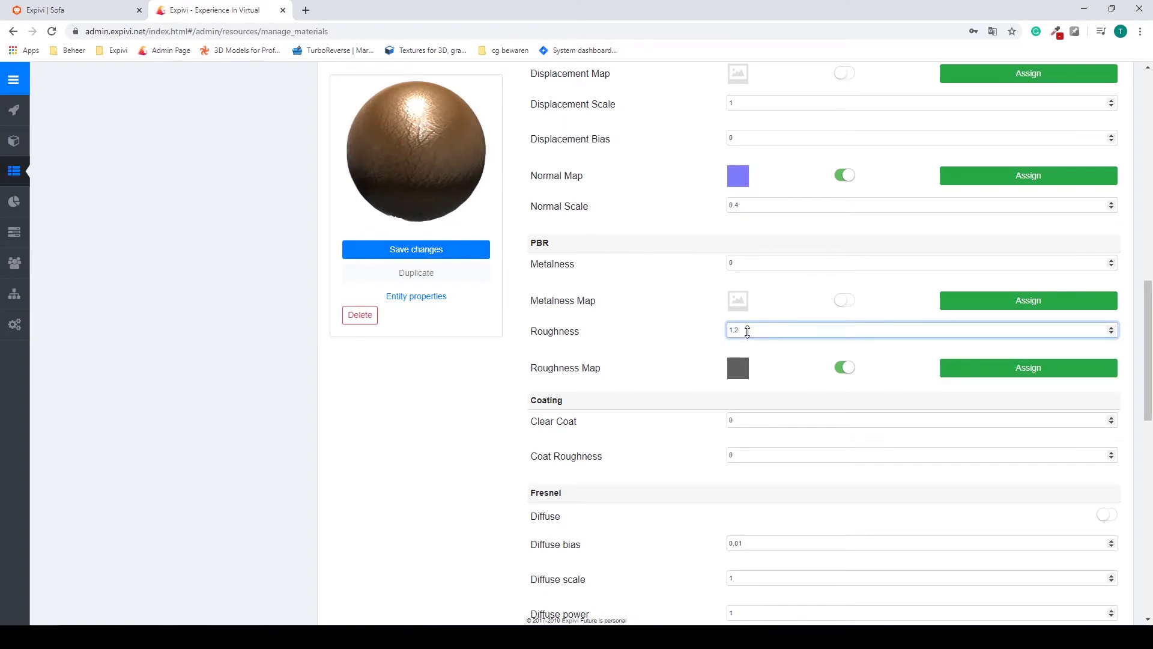
{"action": "key", "text": "BackSpace"}
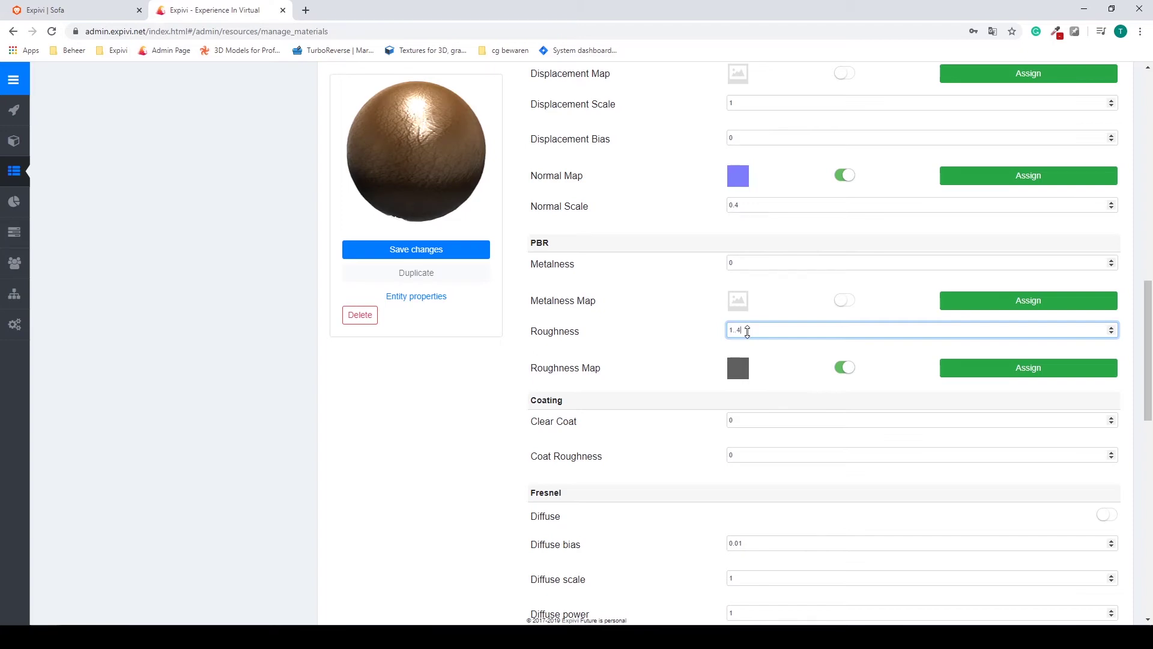
{"action": "left_click", "coordinate": [690, 341]}
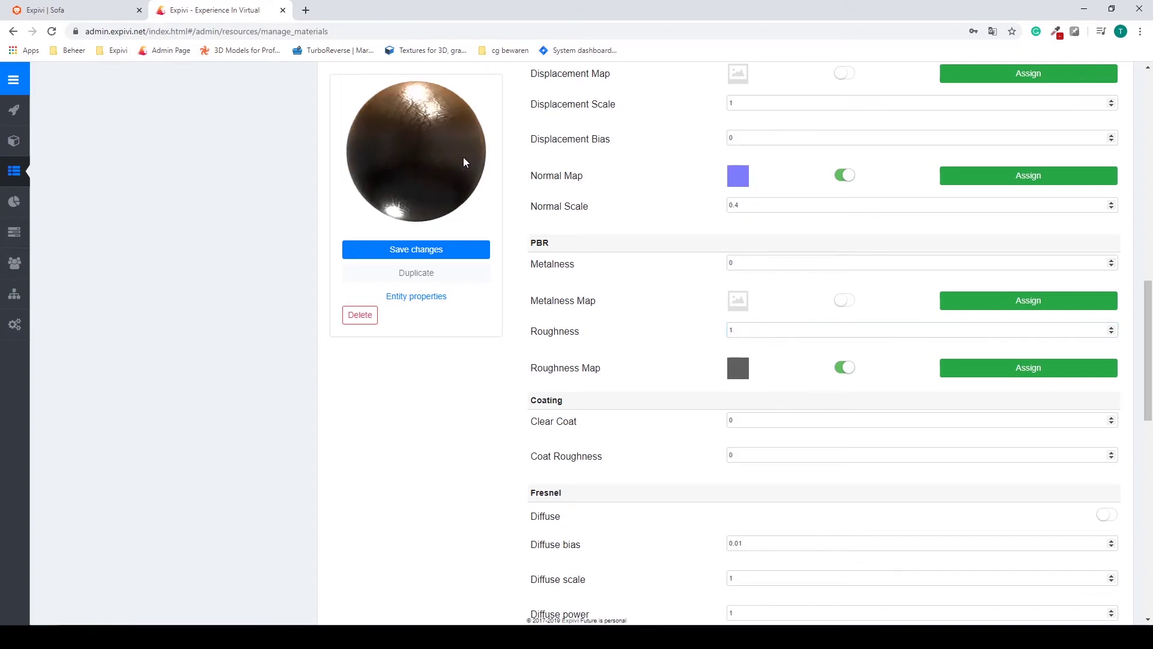
{"action": "left_click", "coordinate": [745, 329]}
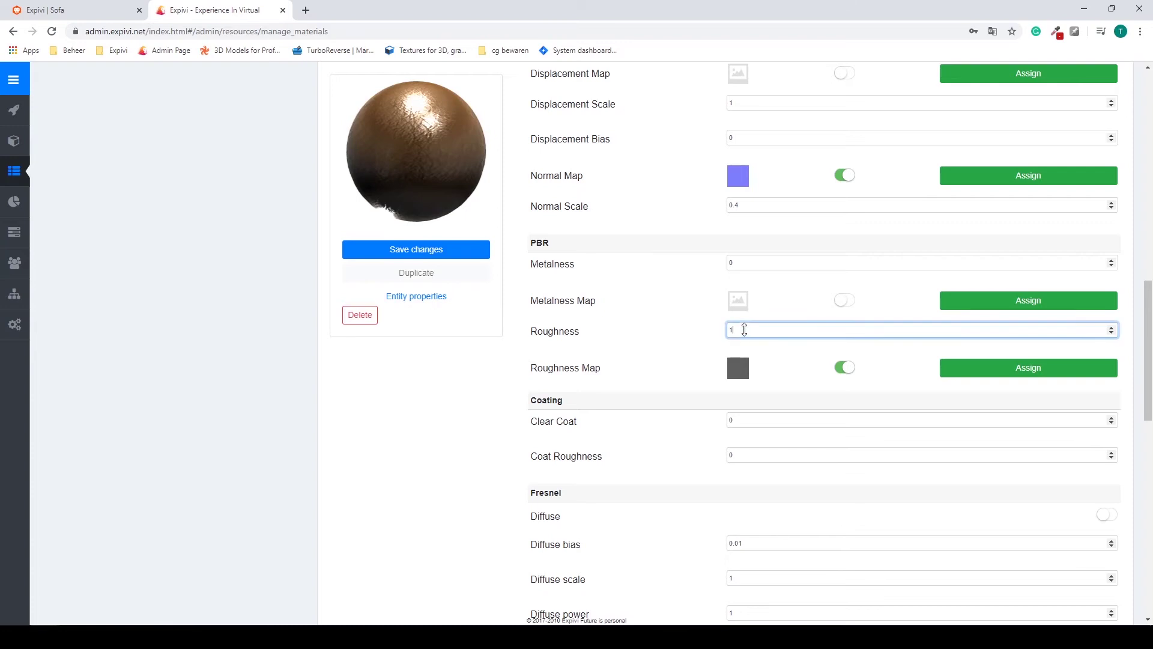
{"action": "type", "text": ".4"}
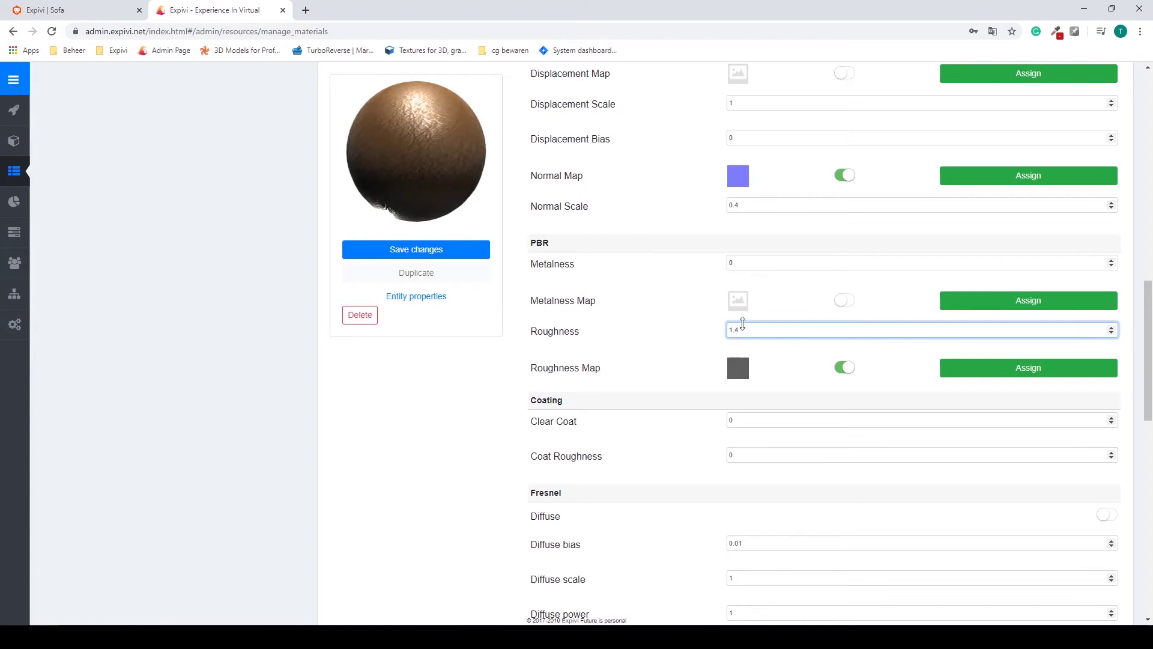
{"action": "left_click", "coordinate": [666, 317]}
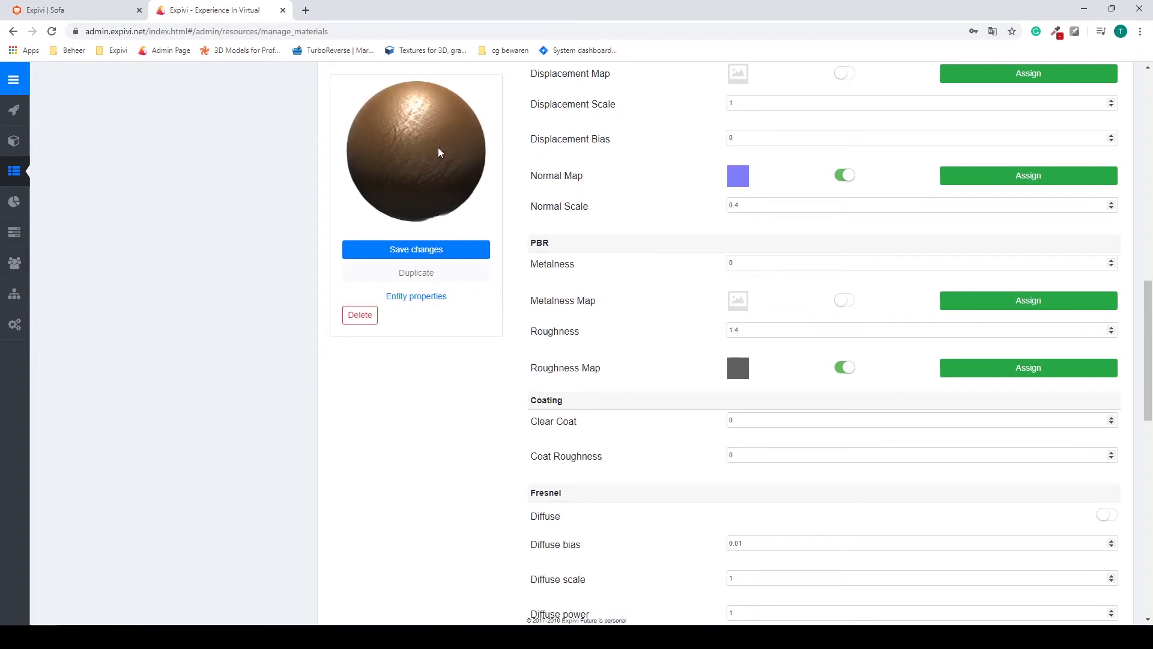
{"action": "left_click", "coordinate": [435, 250]}
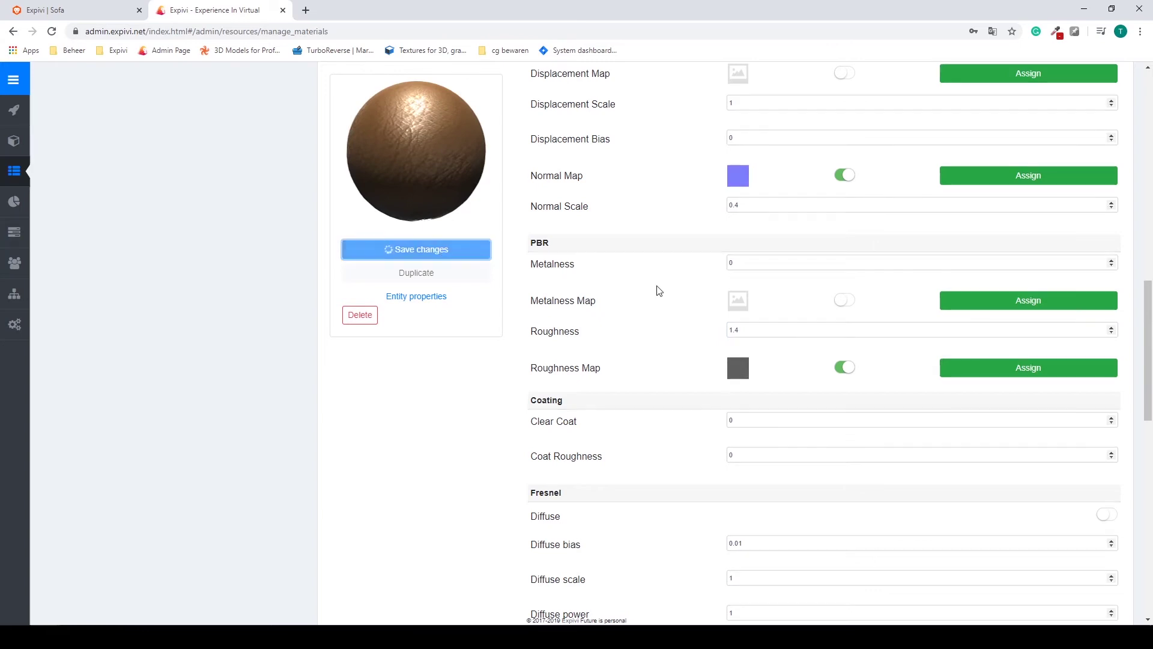
- Add a material named Fabric, replacing the #NEW MATERIAL placeholder name
{"action": "scroll", "coordinate": [659, 290], "scroll_direction": "up", "scroll_amount": 9}
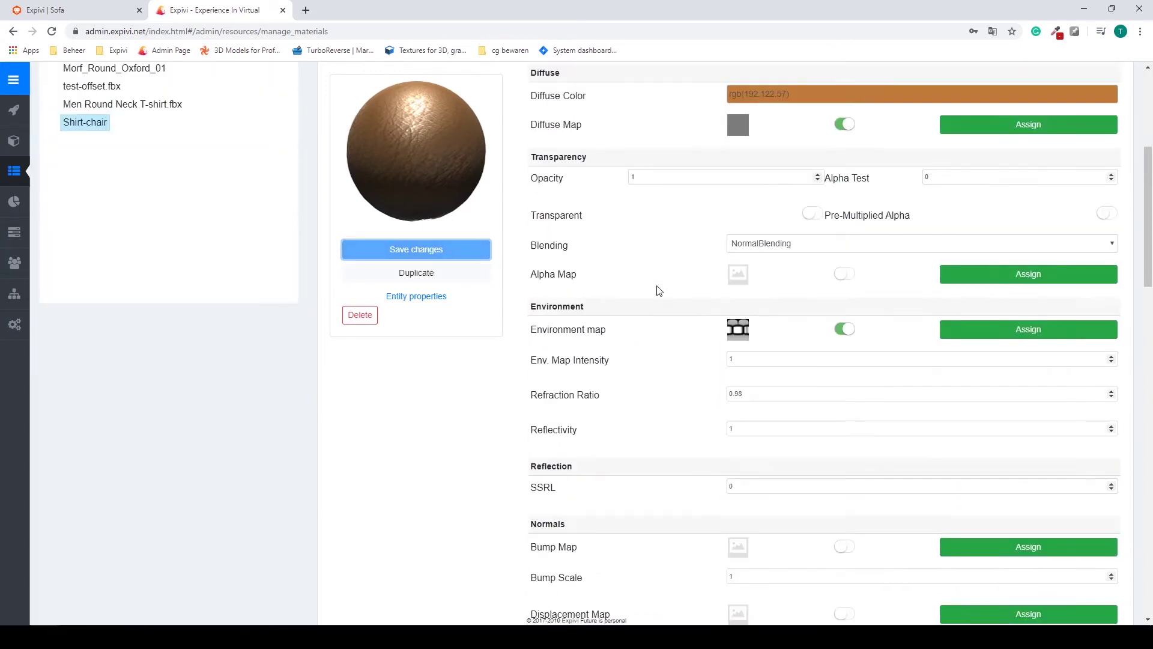
{"action": "scroll", "coordinate": [659, 290], "scroll_direction": "up", "scroll_amount": 5}
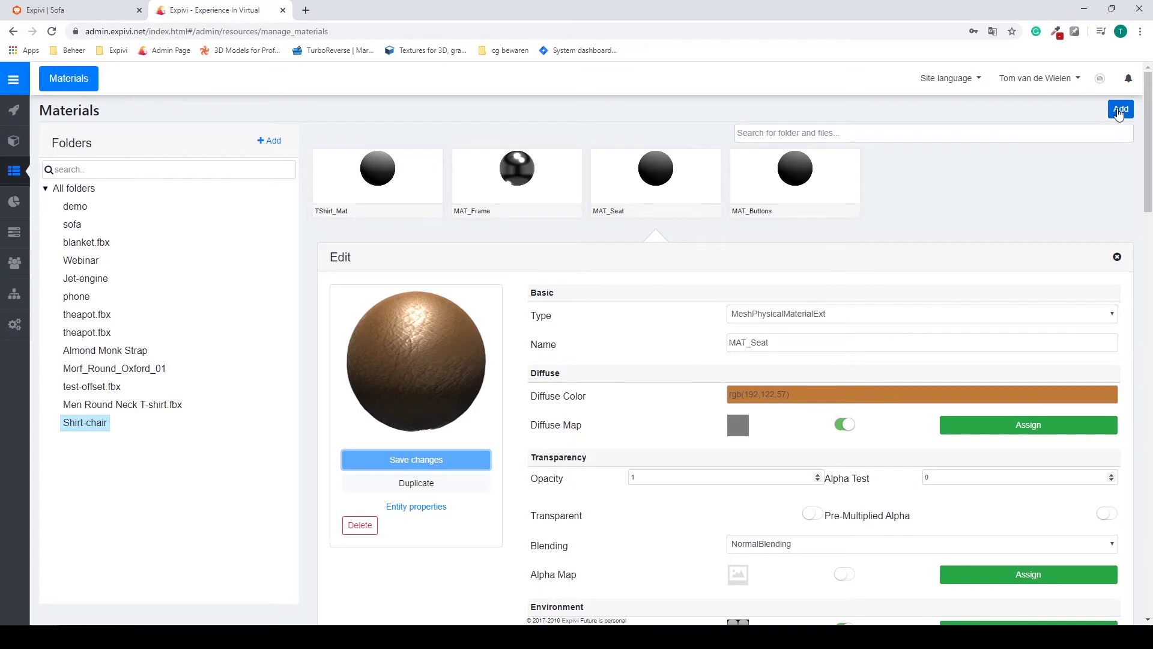
{"action": "left_click", "coordinate": [1119, 114]}
{"action": "left_click_drag", "start_coordinate": [468, 157], "coordinate": [347, 161]}
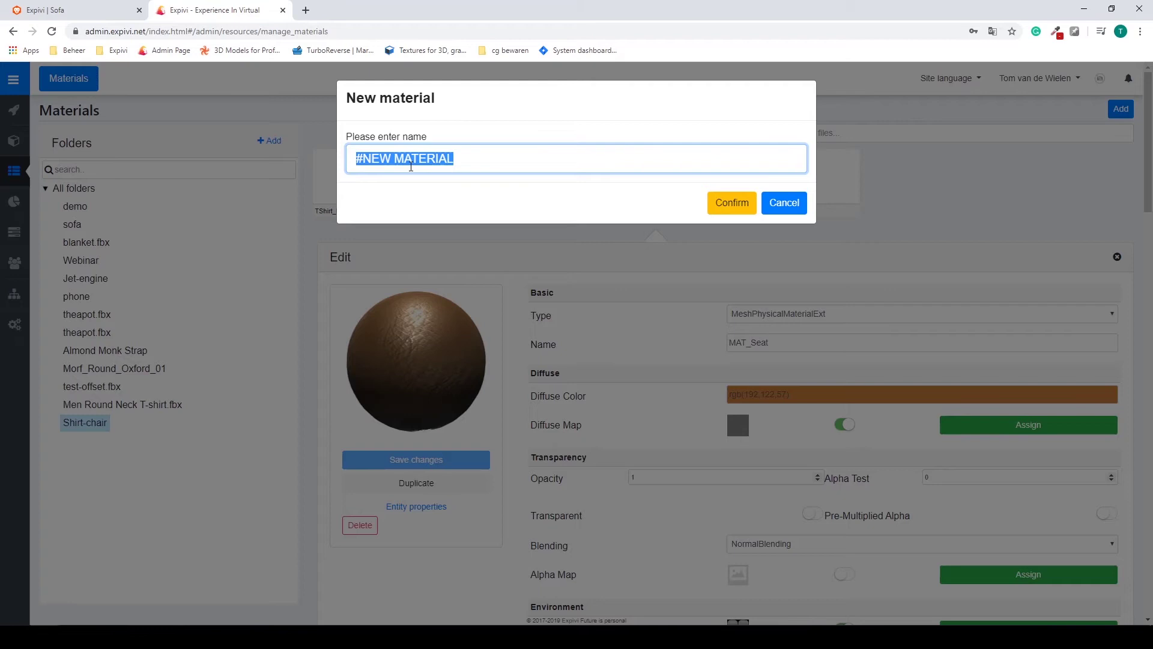
{"action": "type", "text": "Fa"}
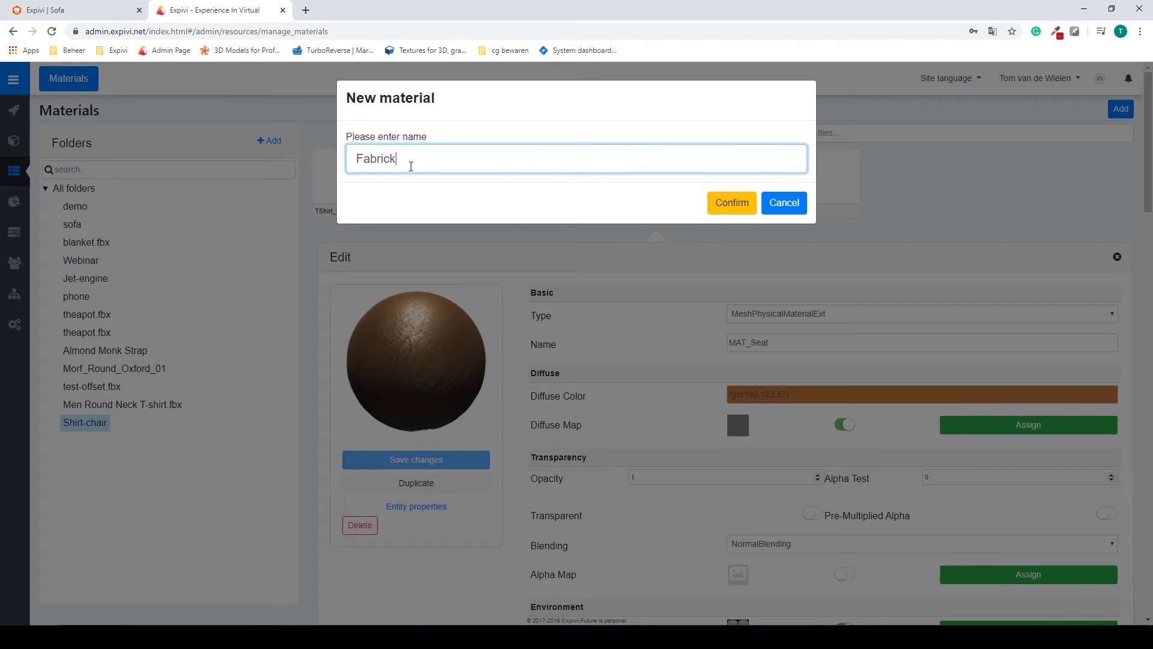
{"action": "type", "text": "brick"}
{"action": "key", "text": "BackSpace"}
{"action": "key", "text": "BackSpace"}
{"action": "left_click", "coordinate": [744, 202]}
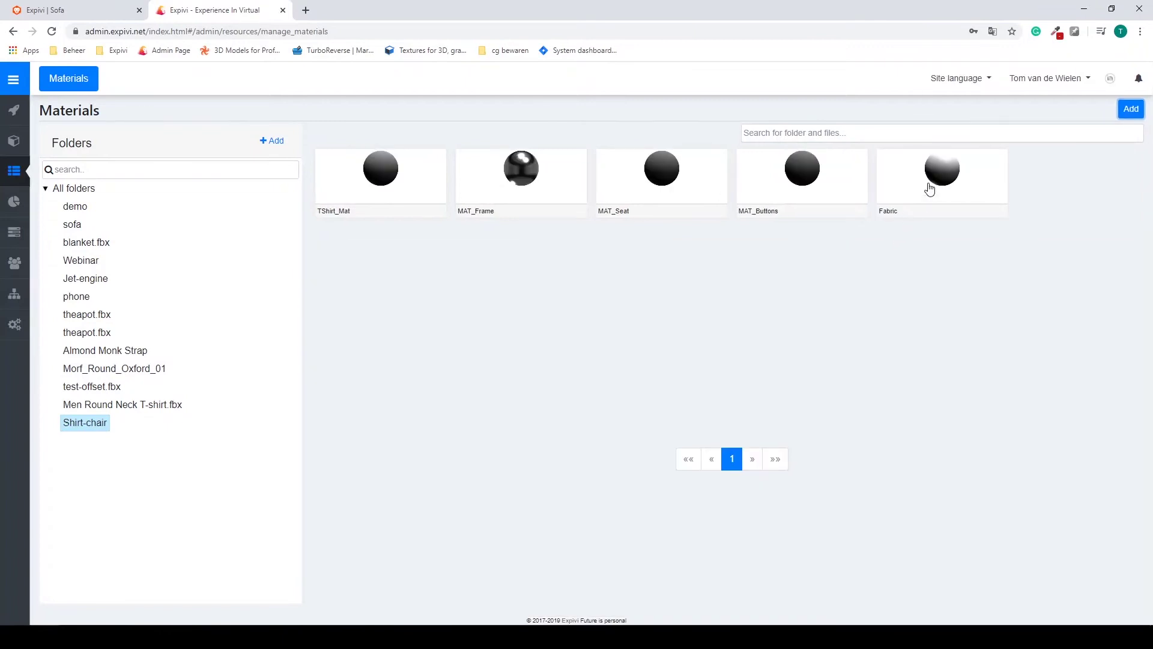
- Make Fabric a MeshPhysicalMaterialExt material with the grey suit fabric texture as its diffuse map
{"action": "left_click", "coordinate": [930, 191]}
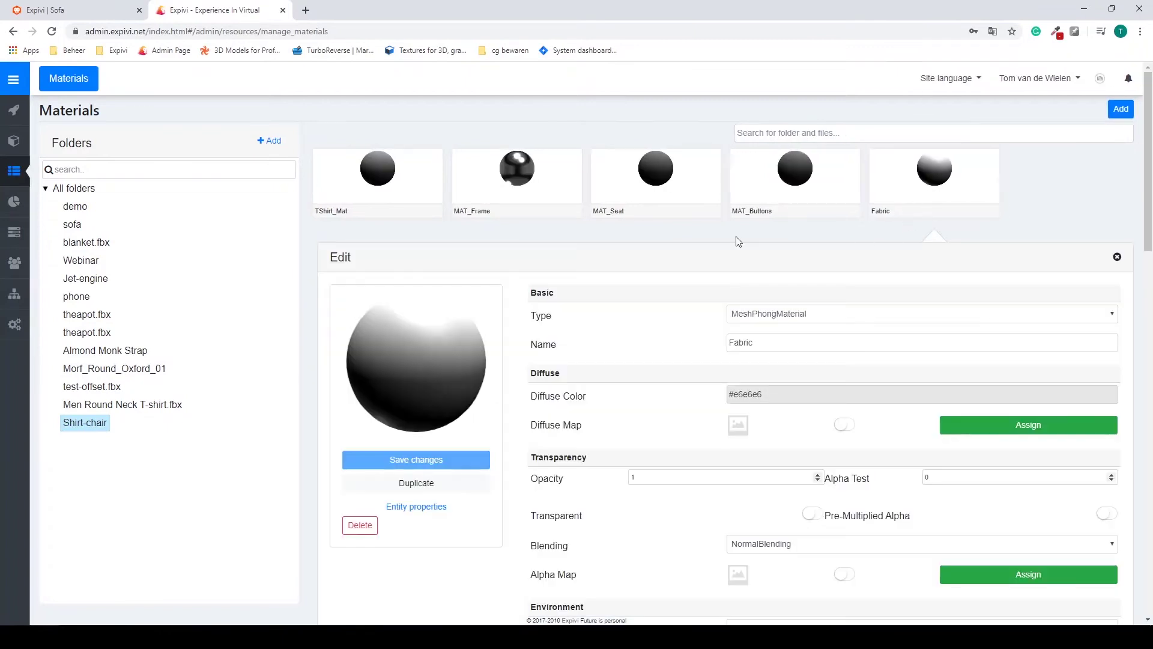
{"action": "left_click", "coordinate": [802, 317]}
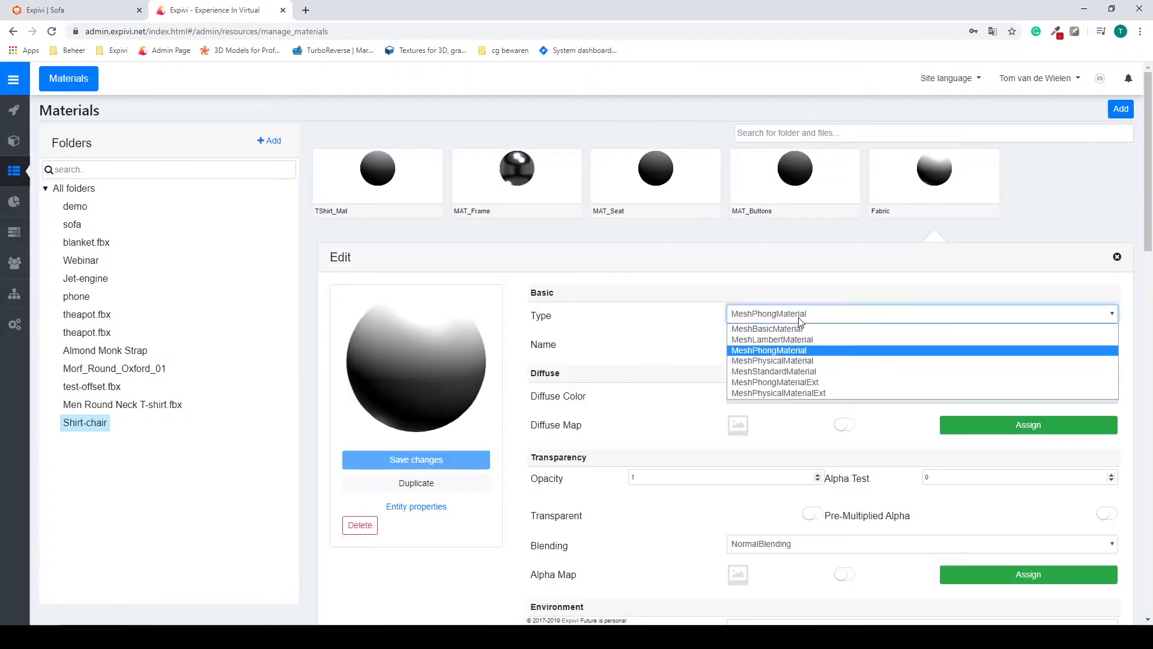
{"action": "left_click", "coordinate": [783, 393]}
{"action": "scroll", "coordinate": [681, 364], "scroll_direction": "down", "scroll_amount": 2}
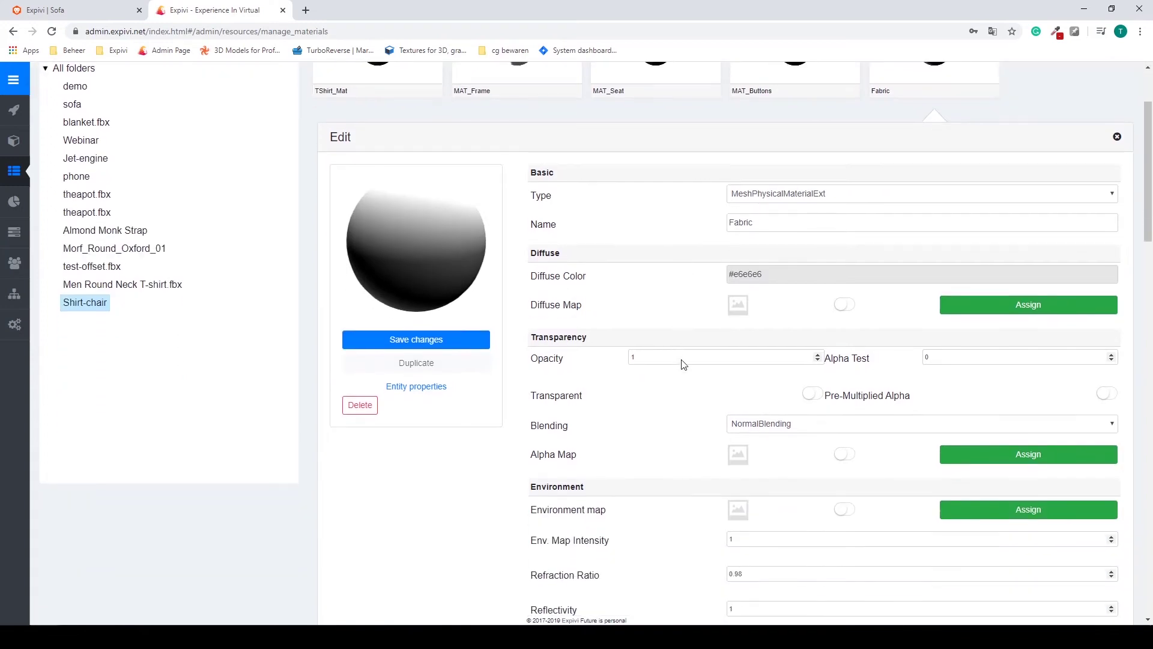
{"action": "left_click", "coordinate": [955, 318]}
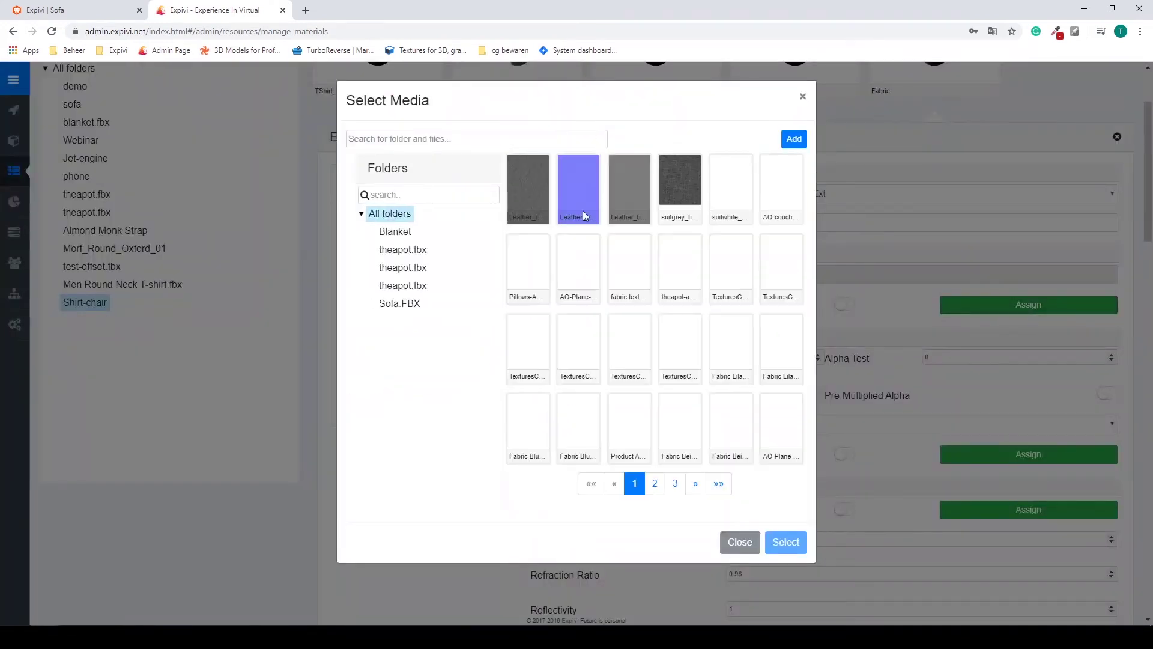
{"action": "left_click", "coordinate": [681, 179]}
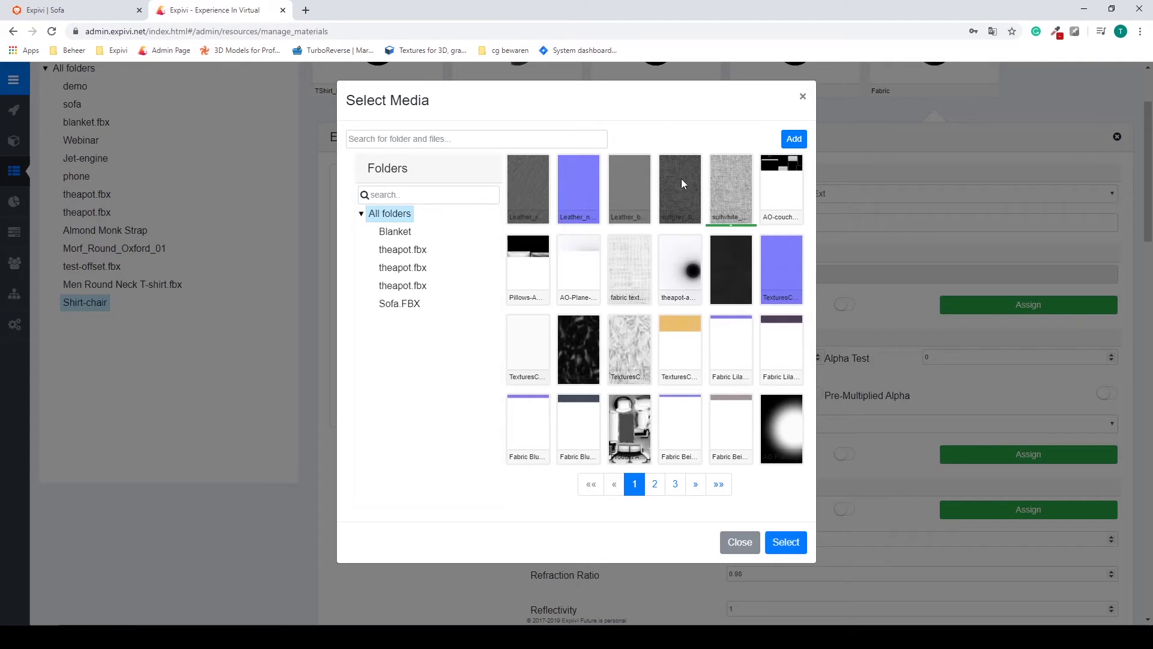
{"action": "left_click", "coordinate": [781, 542]}
- Assign the studio image from the third media page as Fabric's environment map
{"action": "scroll", "coordinate": [688, 385], "scroll_direction": "down", "scroll_amount": 4}
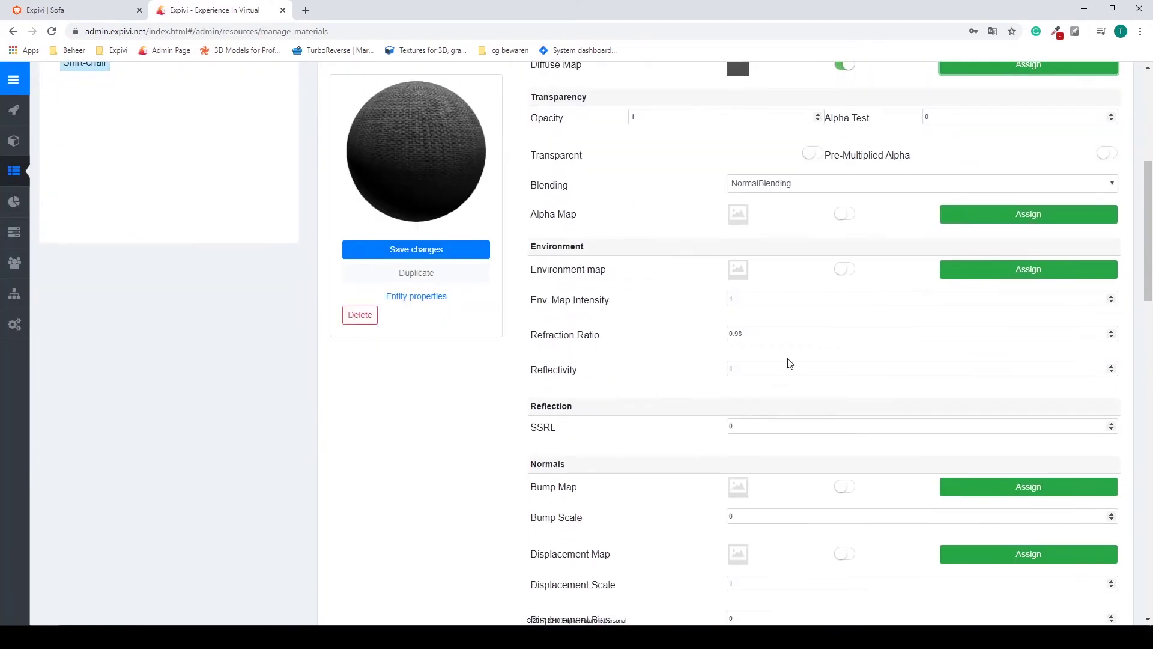
{"action": "scroll", "coordinate": [859, 390], "scroll_direction": "down", "scroll_amount": 3}
{"action": "scroll", "coordinate": [961, 180], "scroll_direction": "up", "scroll_amount": 1}
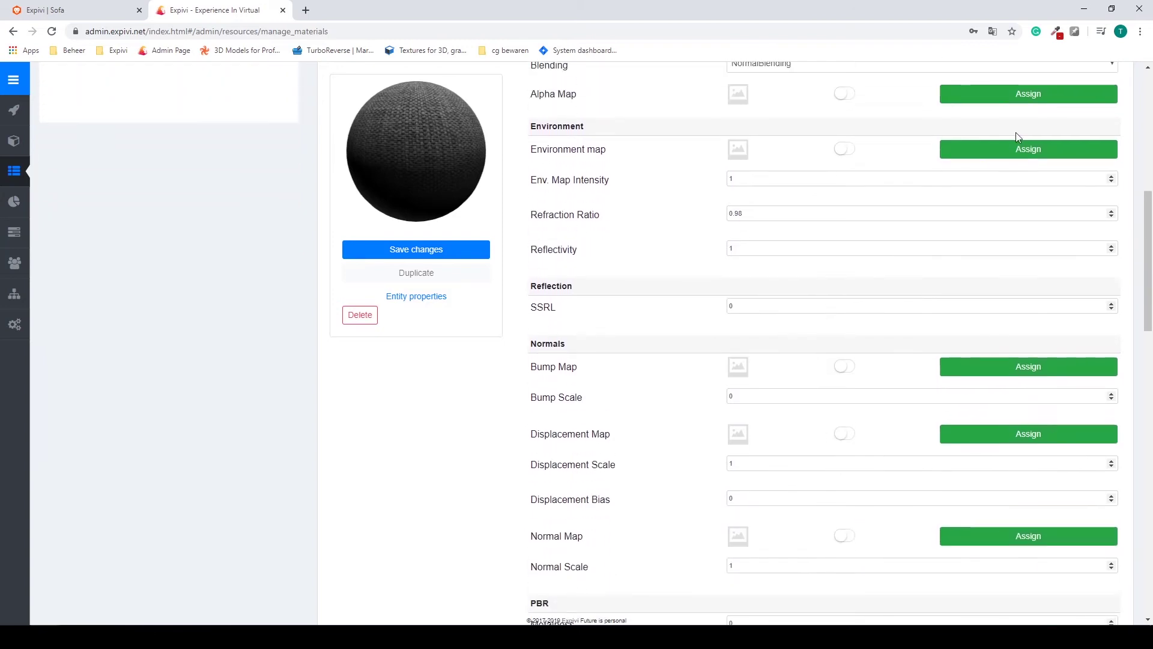
{"action": "left_click", "coordinate": [1018, 158]}
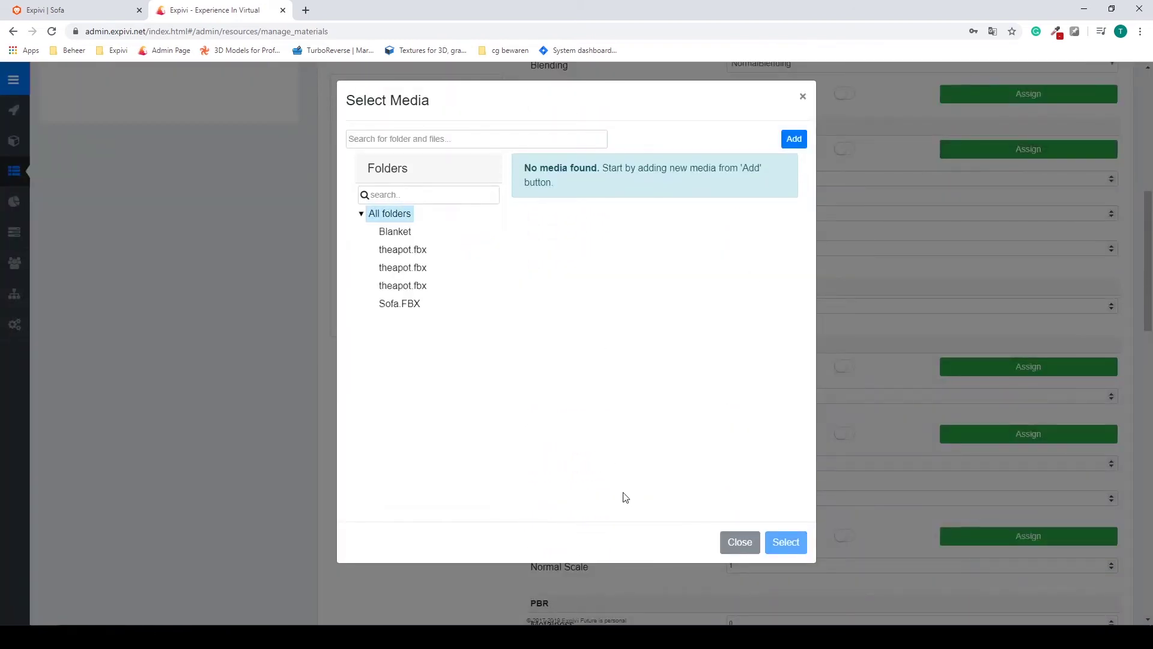
{"action": "left_click", "coordinate": [676, 486]}
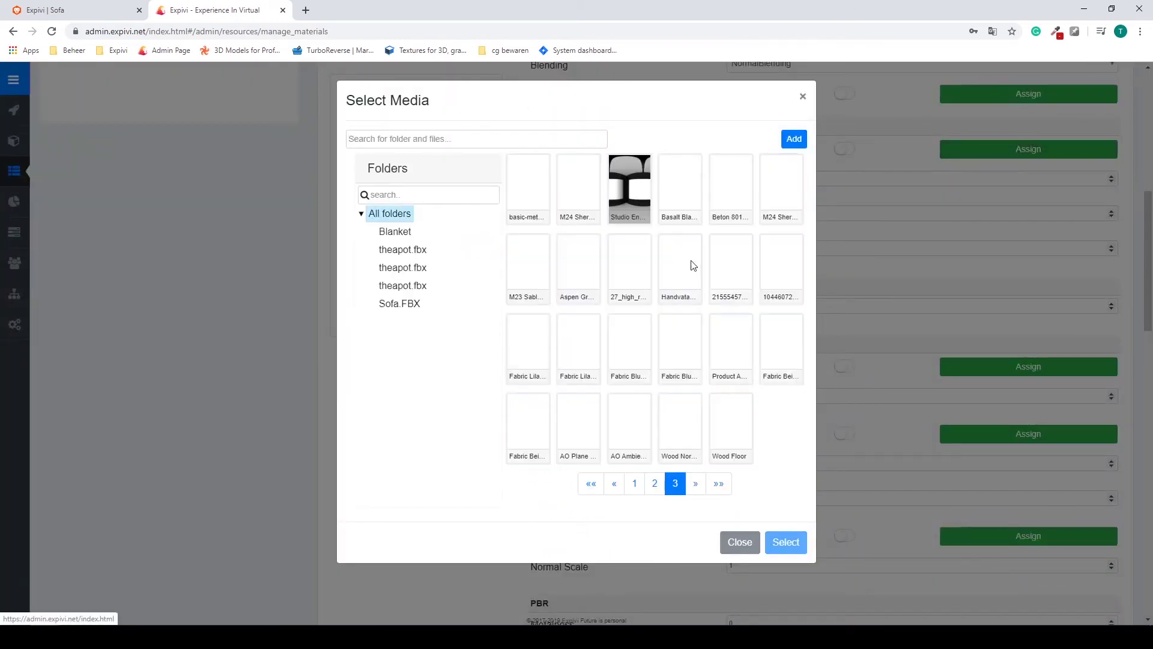
{"action": "left_click", "coordinate": [638, 197]}
{"action": "left_click", "coordinate": [785, 542]}
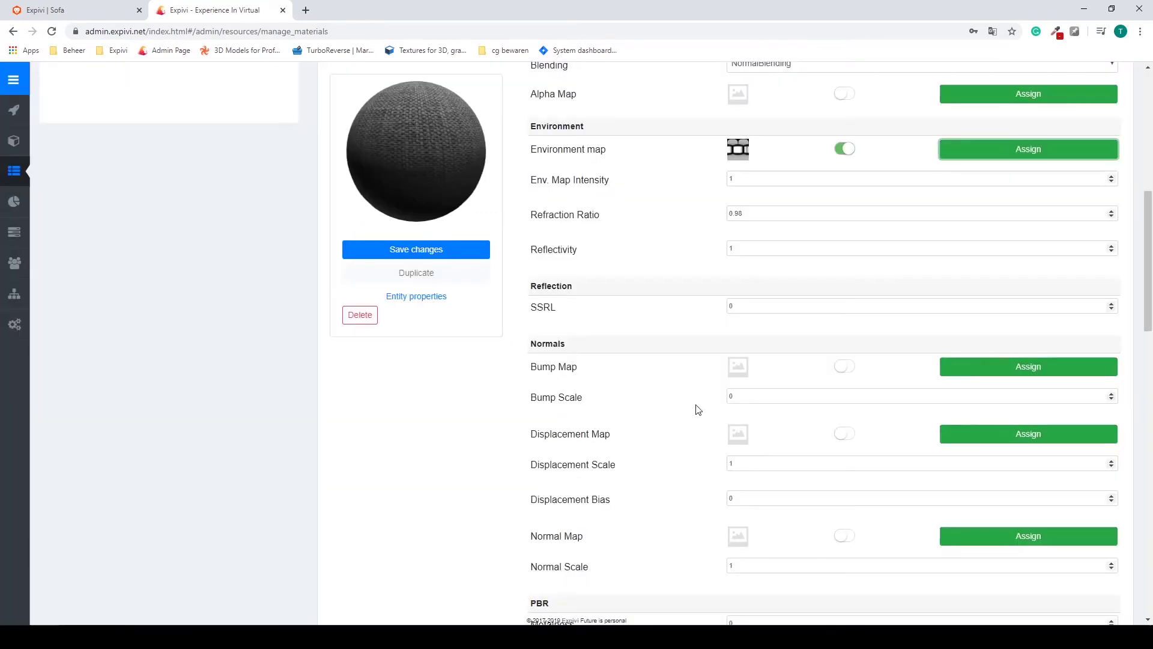
- Set Fabric's roughness to 0.7 and save the material
{"action": "scroll", "coordinate": [698, 410], "scroll_direction": "down", "scroll_amount": 8}
{"action": "scroll", "coordinate": [703, 412], "scroll_direction": "up", "scroll_amount": 1}
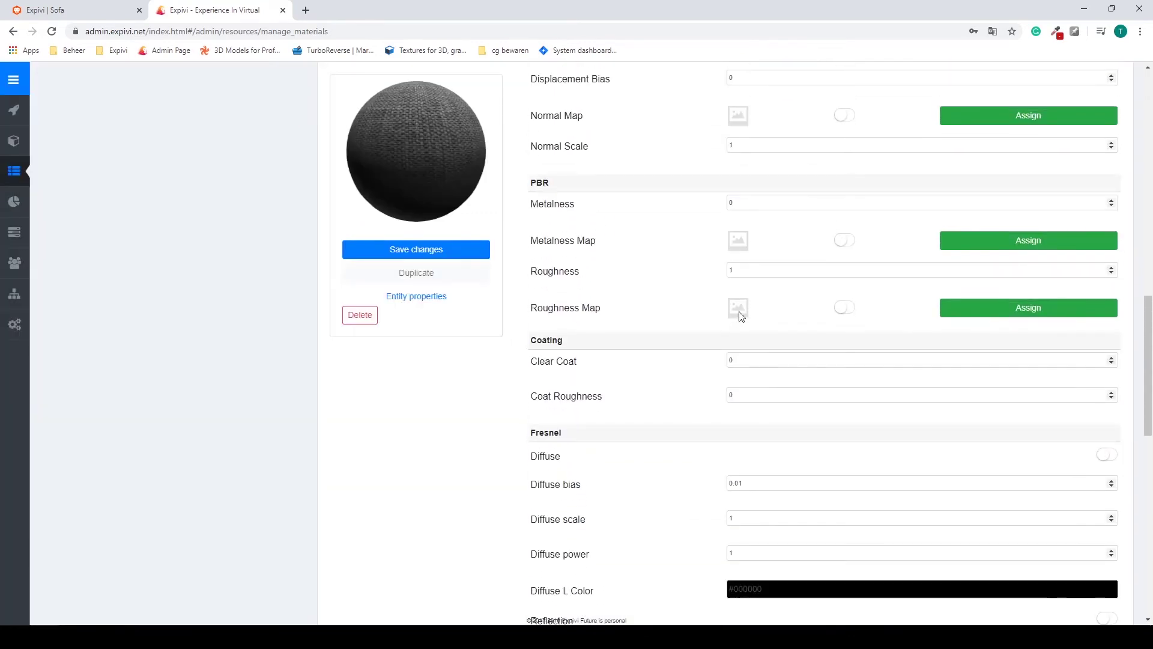
{"action": "double_click", "coordinate": [754, 269]}
{"action": "type", "text": "0.98"}
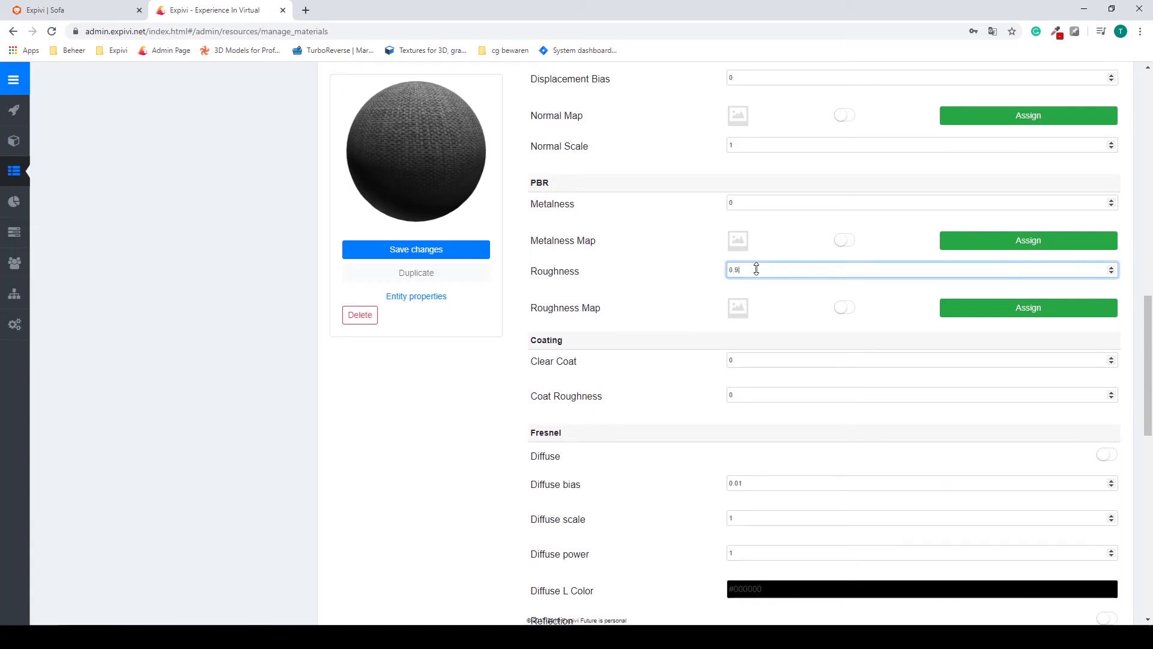
{"action": "key", "text": "BackSpace"}
{"action": "type", "text": "64"}
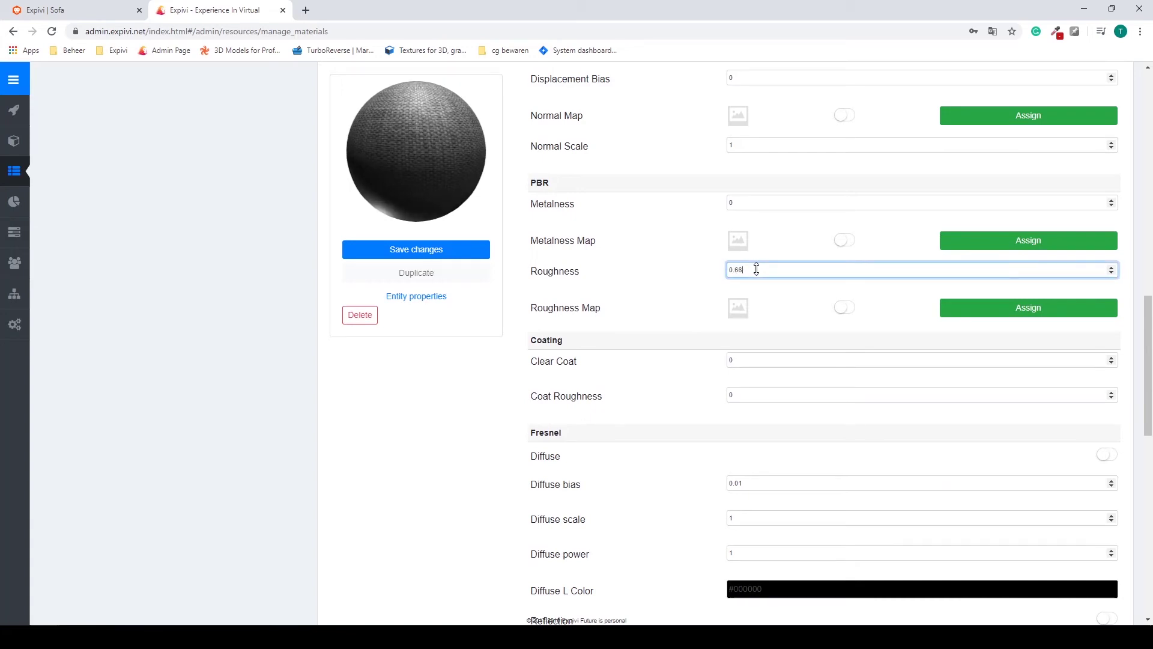
{"action": "key", "text": "Up"}
{"action": "key", "text": "Up"}
{"action": "key", "text": "Up"}
{"action": "key", "text": "Up"}
{"action": "left_click", "coordinate": [453, 249]}
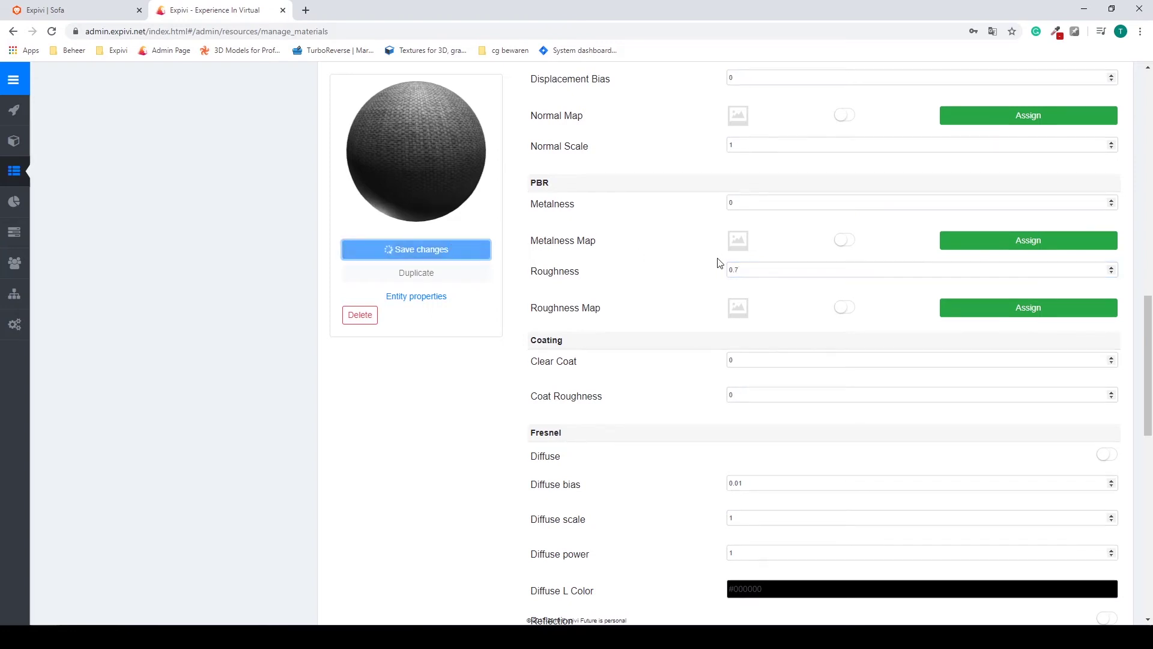
{"action": "scroll", "coordinate": [667, 301], "scroll_direction": "up", "scroll_amount": 10}
{"action": "scroll", "coordinate": [671, 298], "scroll_direction": "up", "scroll_amount": 4}
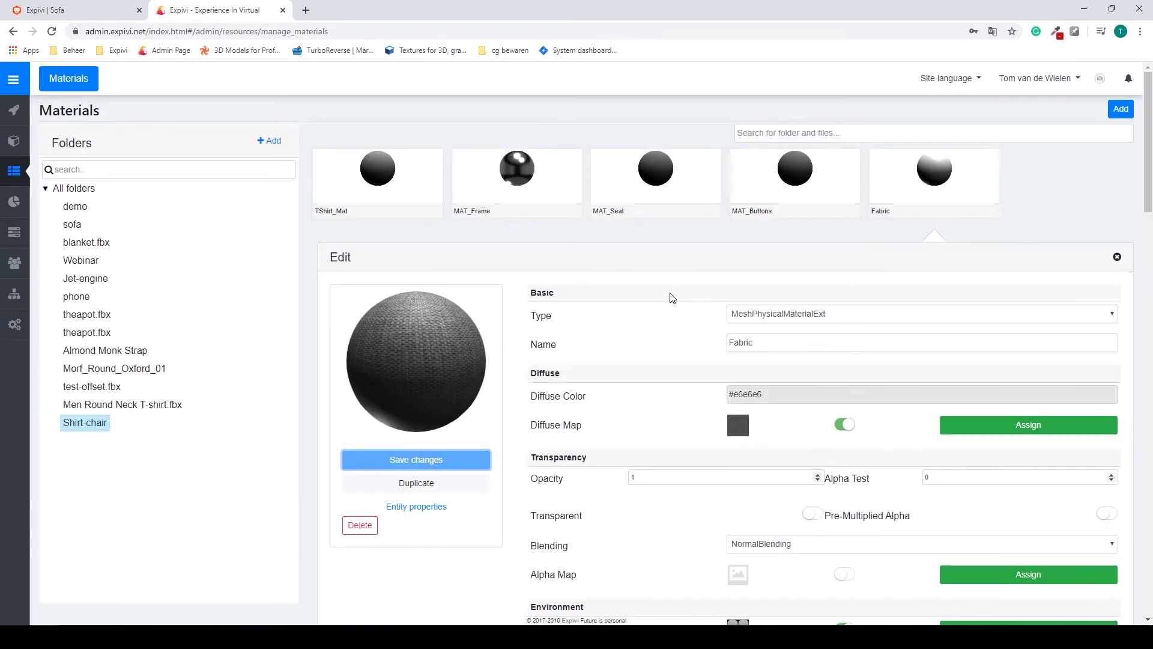
- Edit Shirt-chair's chair material group and assign MAT_Seat and Fabric from the Shirt-chair folder
{"action": "left_click", "coordinate": [14, 141]}
{"action": "left_click", "coordinate": [169, 216]}
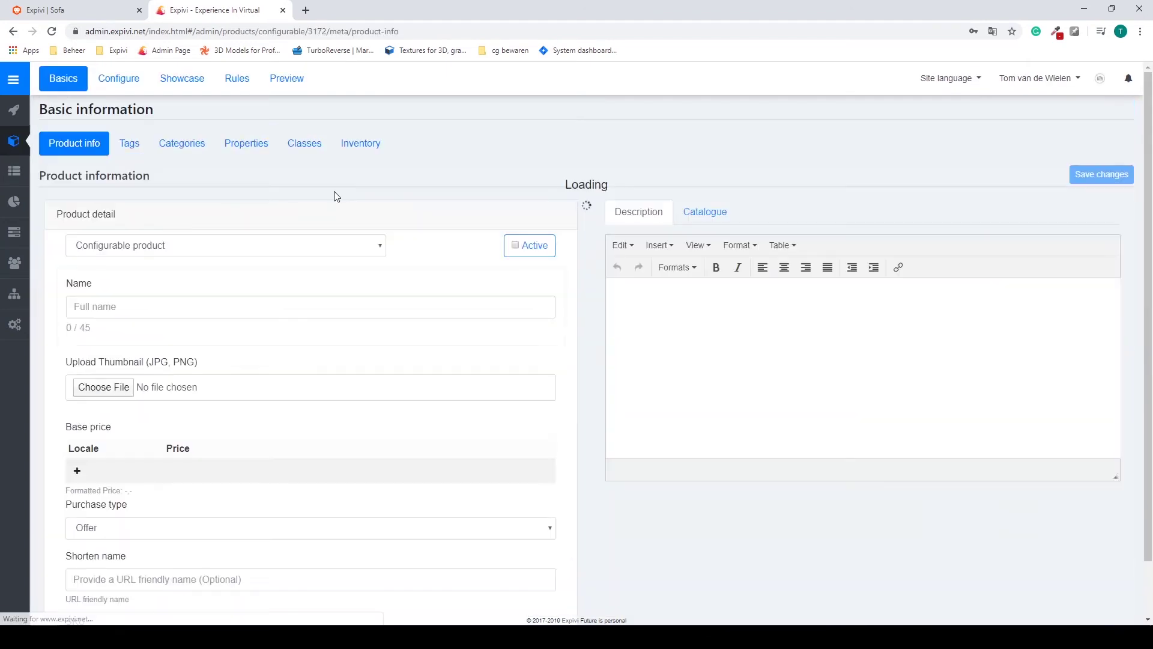
{"action": "left_click", "coordinate": [118, 84]}
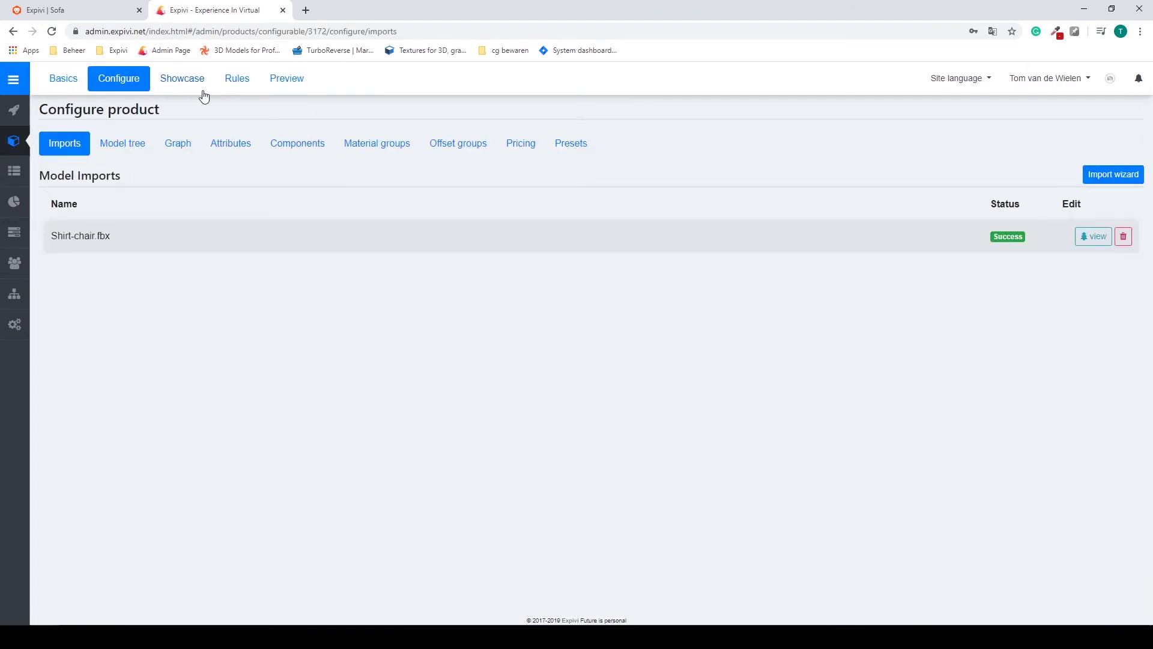
{"action": "left_click", "coordinate": [372, 148]}
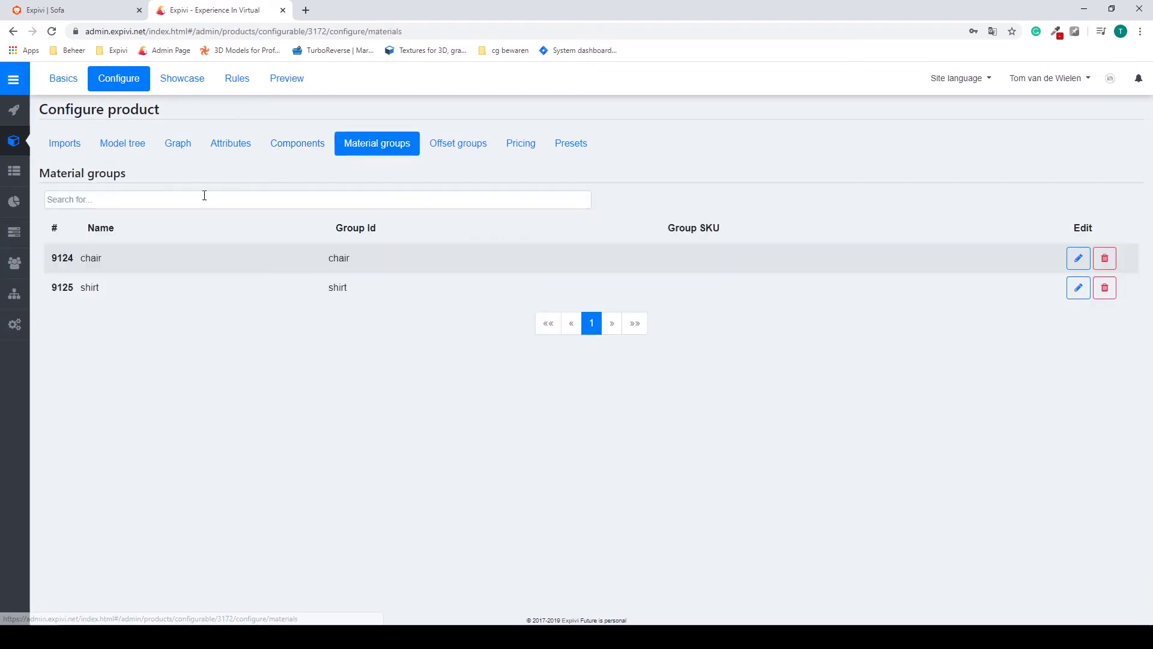
{"action": "left_click", "coordinate": [1071, 262]}
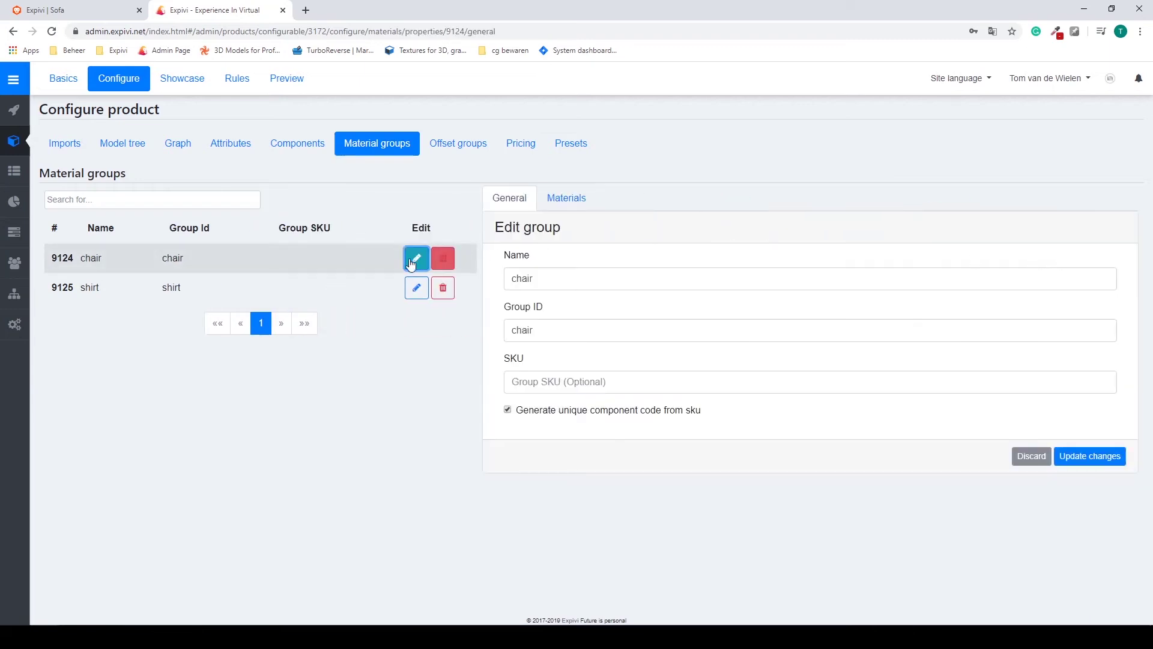
{"action": "left_click", "coordinate": [567, 199]}
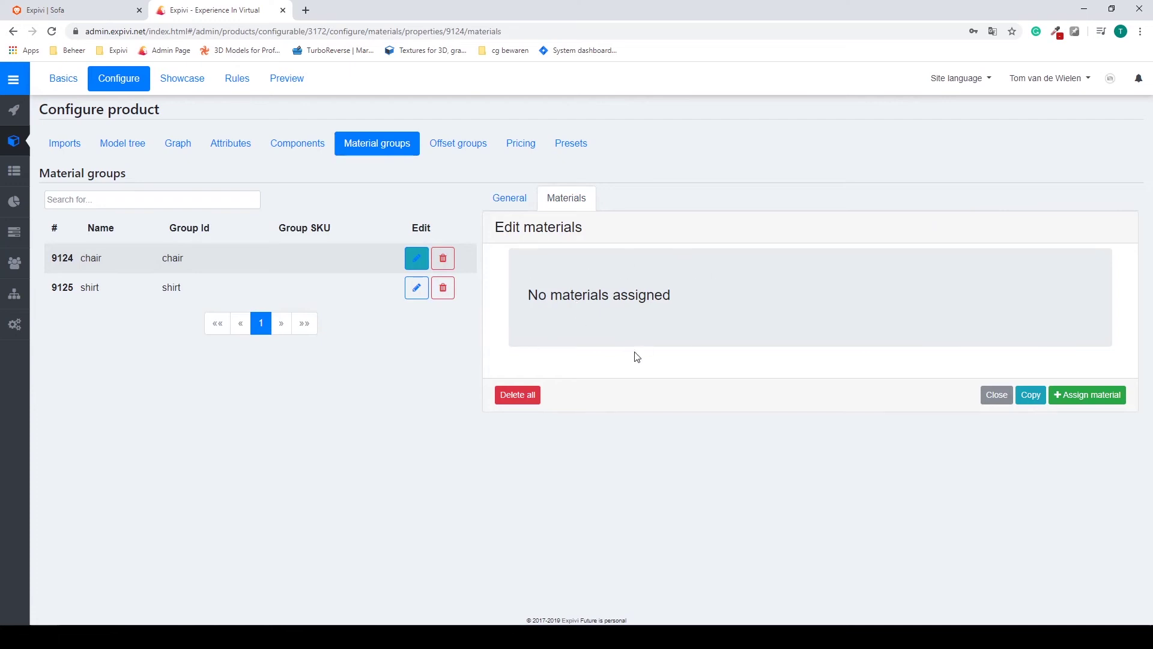
{"action": "left_click", "coordinate": [1070, 391]}
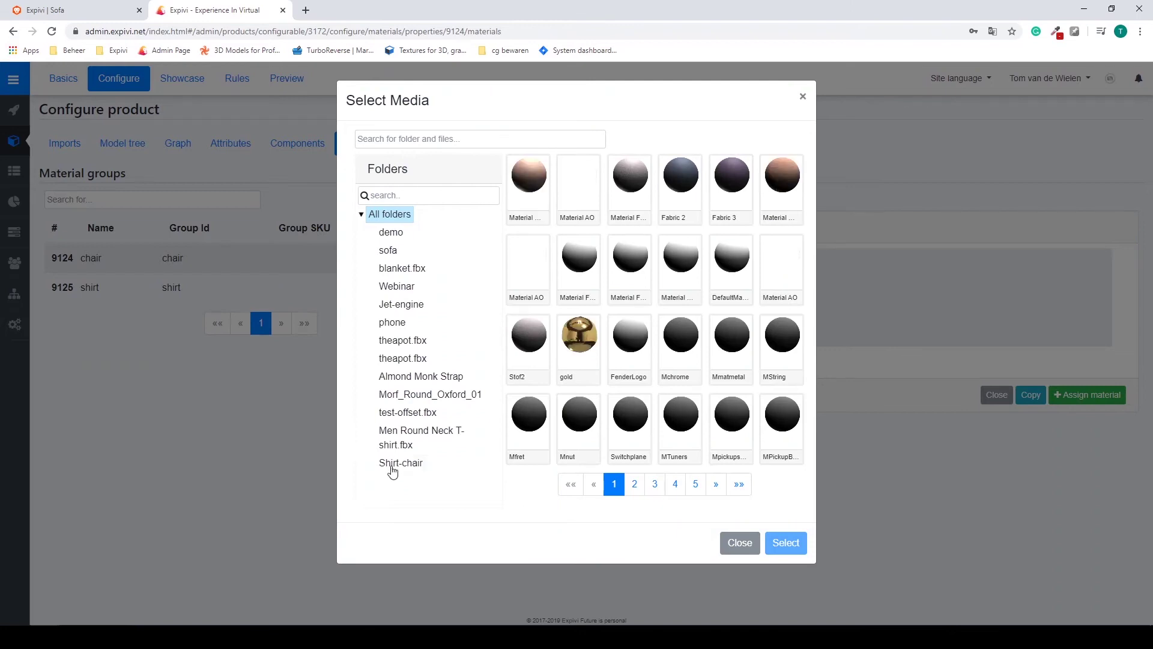
{"action": "left_click", "coordinate": [424, 471]}
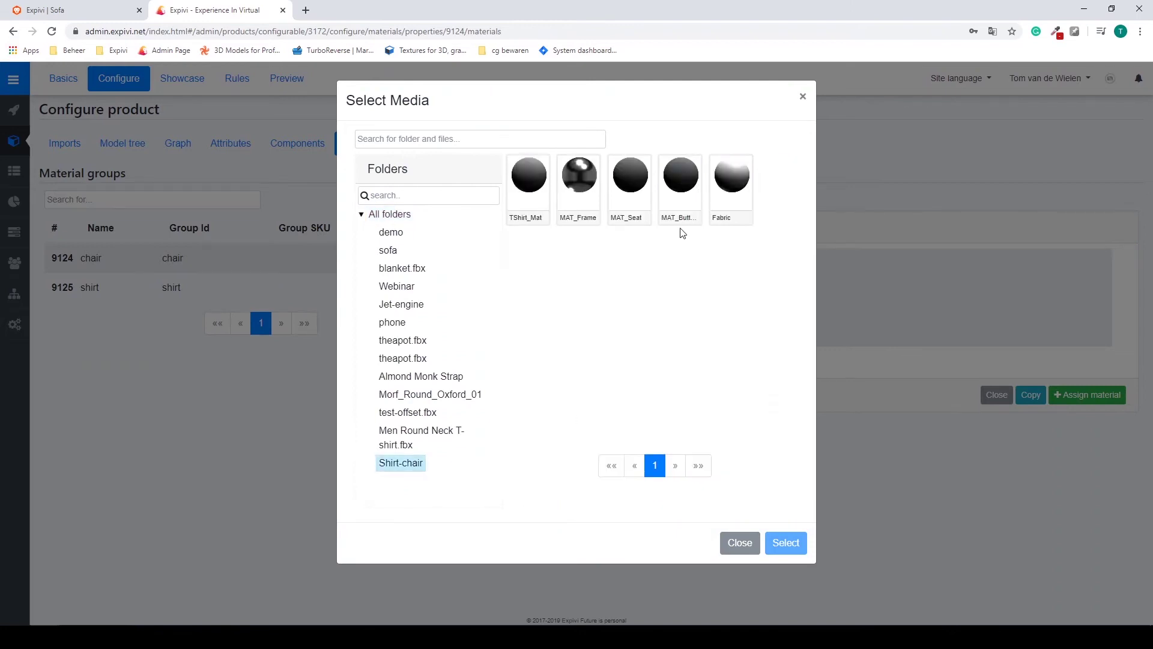
{"action": "left_click", "coordinate": [624, 189]}
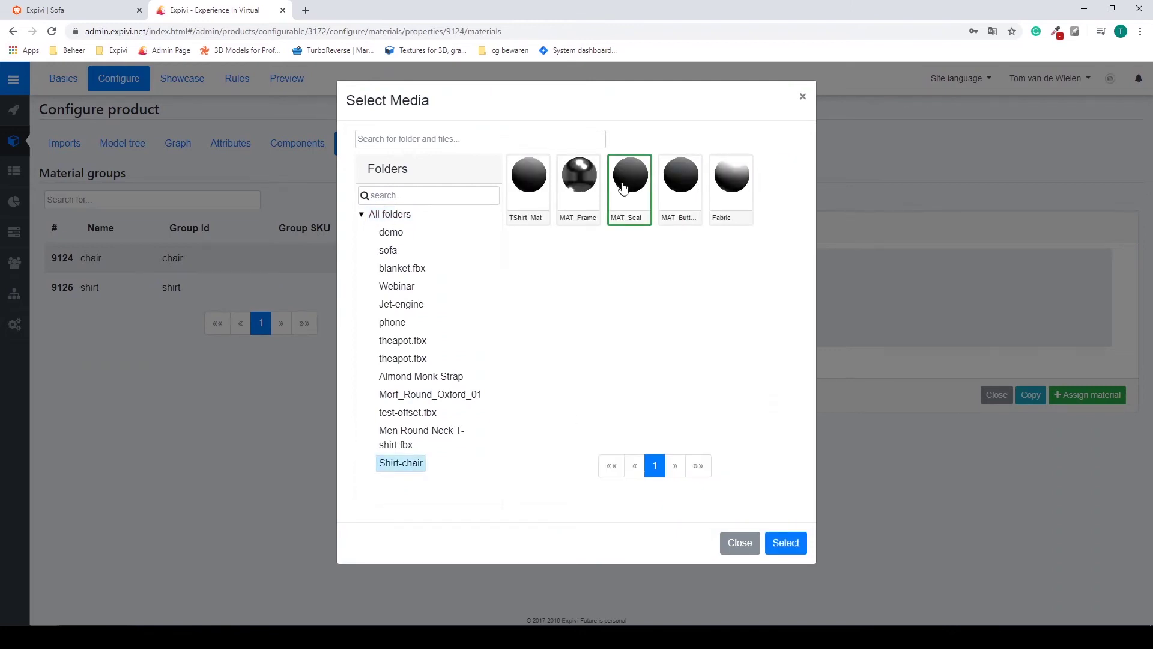
{"action": "left_click", "coordinate": [732, 196]}
{"action": "left_click", "coordinate": [788, 545]}
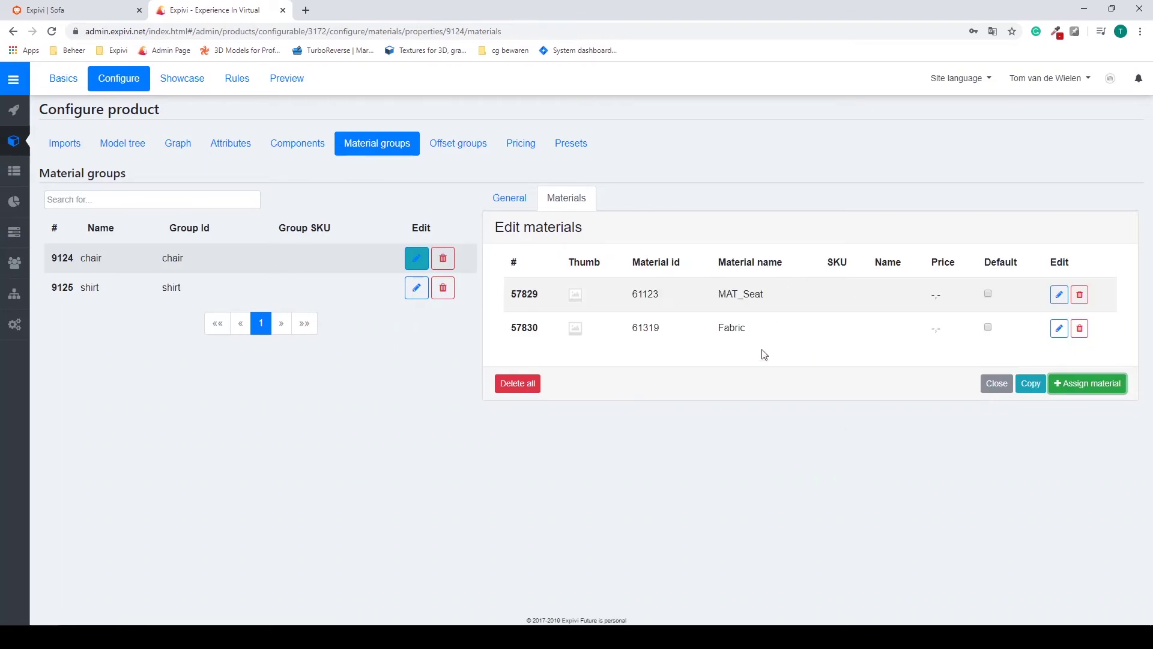
- Open the Shirt-chair product preview and rotate the 3D chair to view it from other sides
{"action": "left_click", "coordinate": [287, 78]}
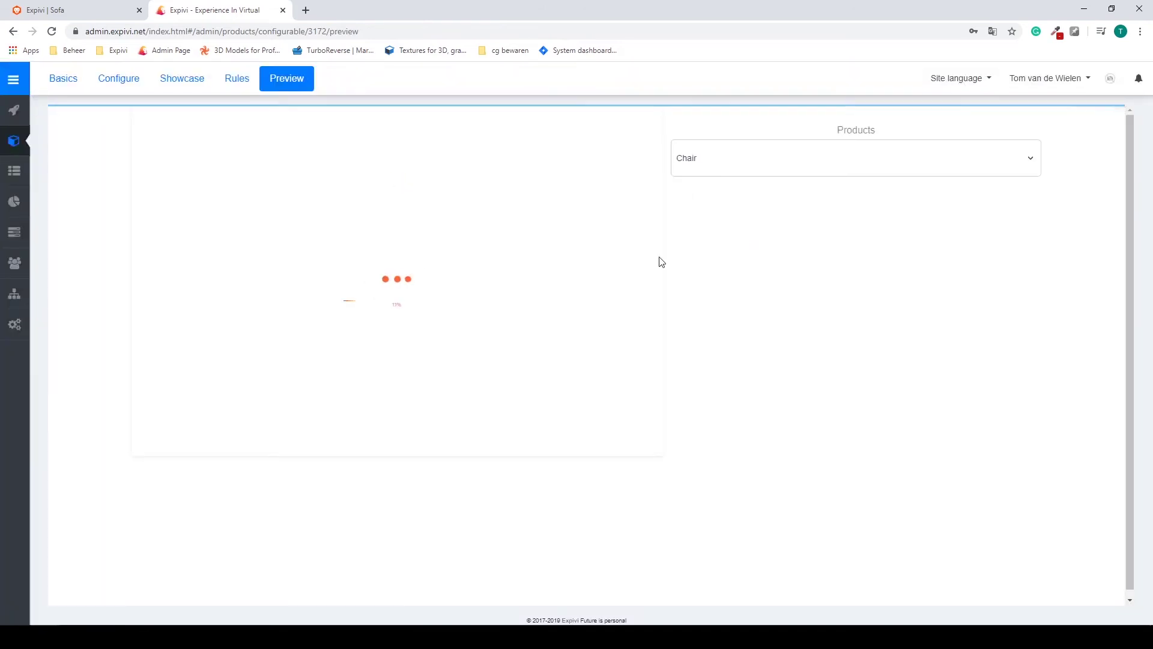
{"action": "left_click_drag", "start_coordinate": [443, 259], "coordinate": [352, 217]}
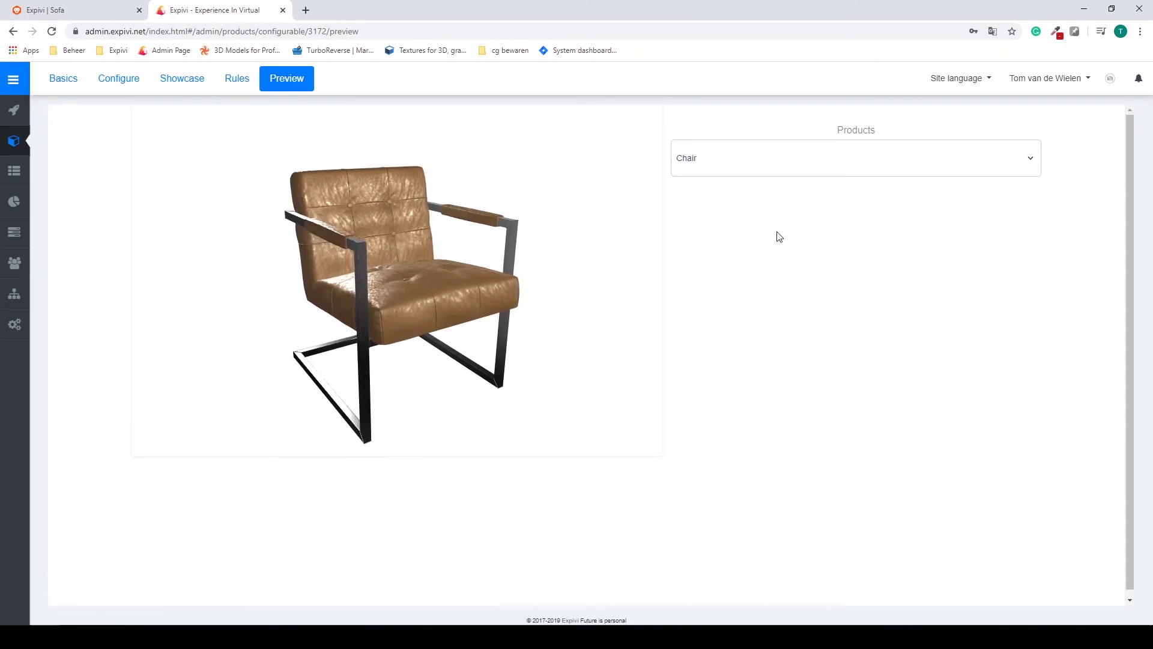
- Create a new matgroup attribute named 'Chair fabric' for the Shirt-chair product
{"action": "left_click", "coordinate": [126, 83]}
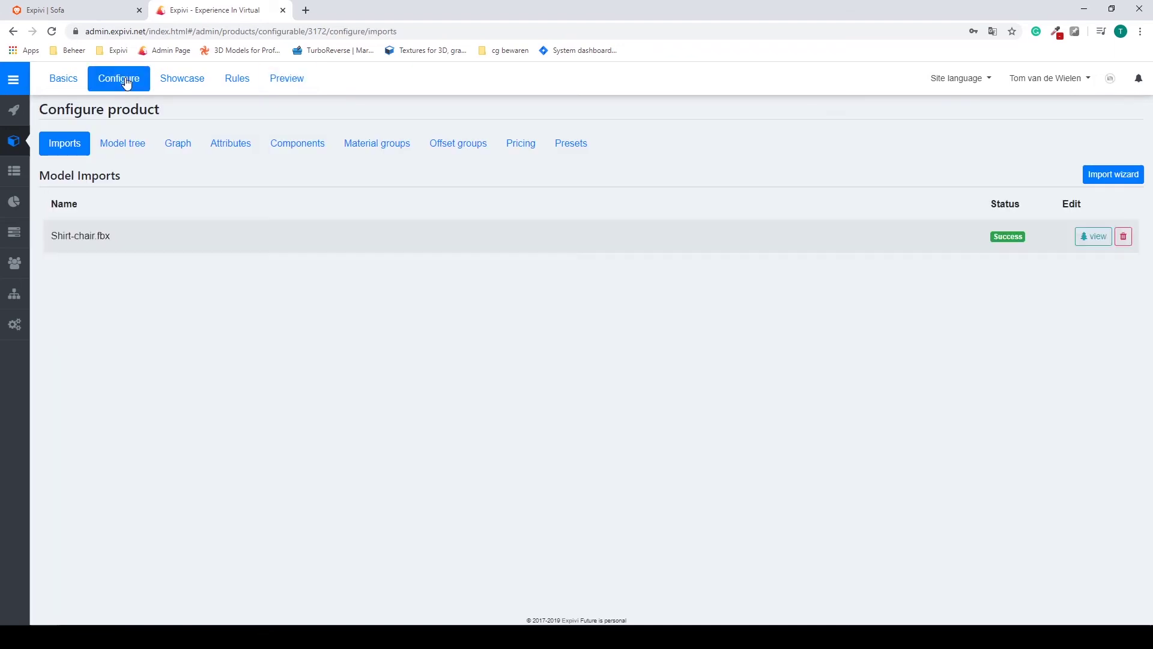
{"action": "left_click", "coordinate": [230, 146]}
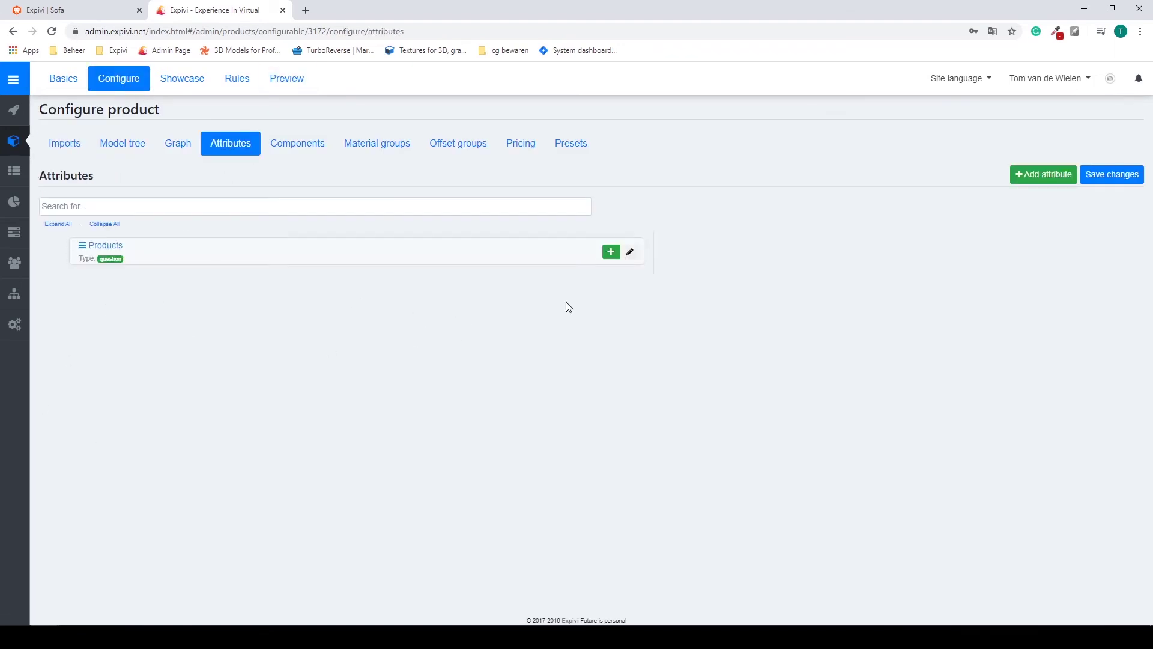
{"action": "left_click", "coordinate": [1031, 179]}
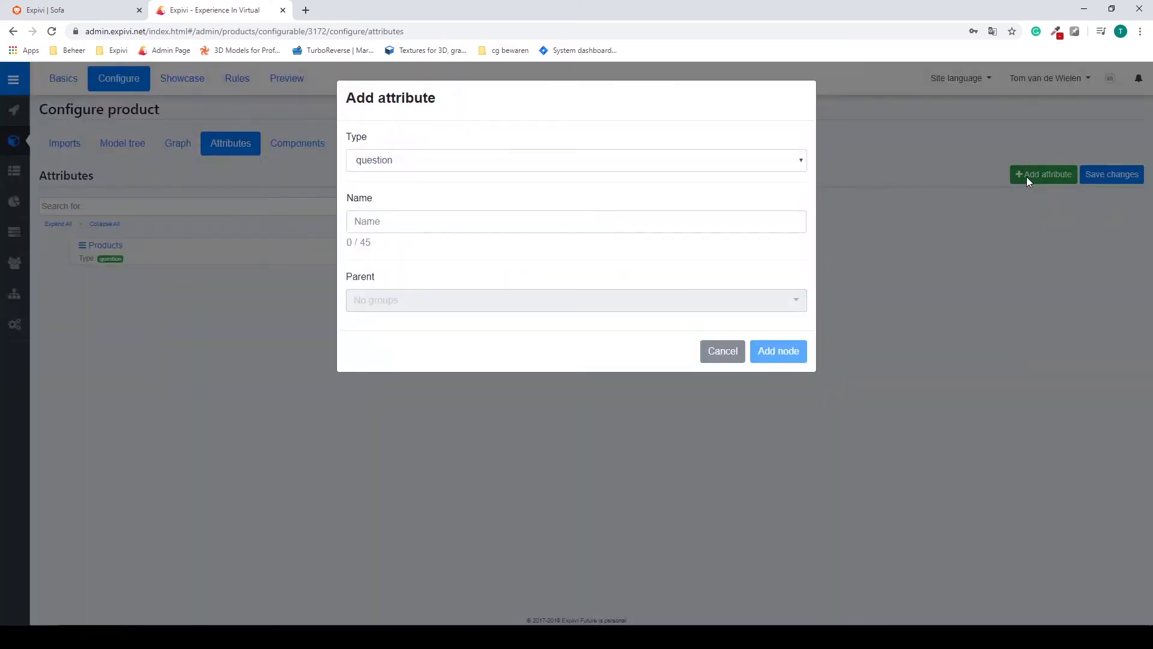
{"action": "left_click", "coordinate": [399, 157]}
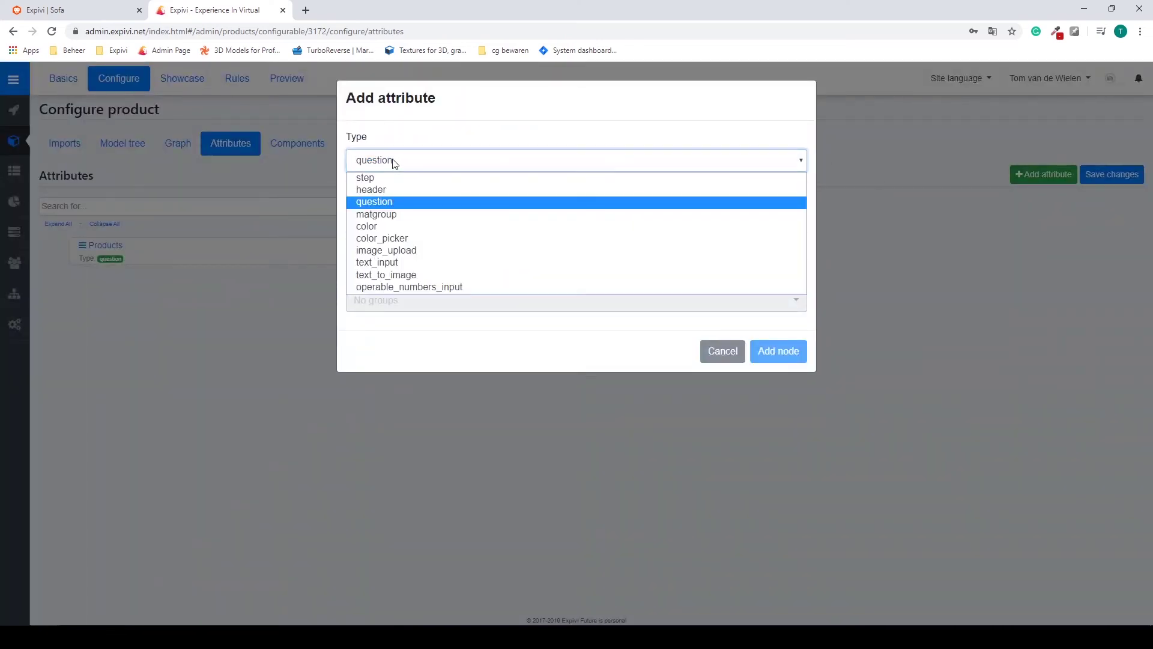
{"action": "left_click", "coordinate": [386, 216]}
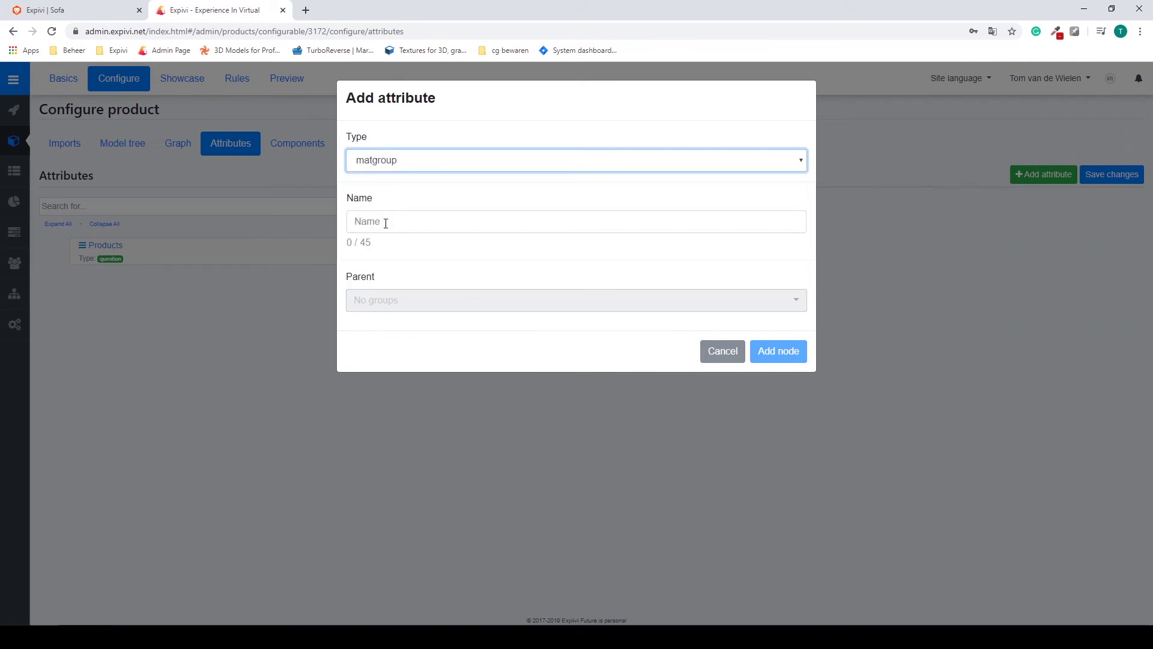
{"action": "left_click", "coordinate": [386, 222]}
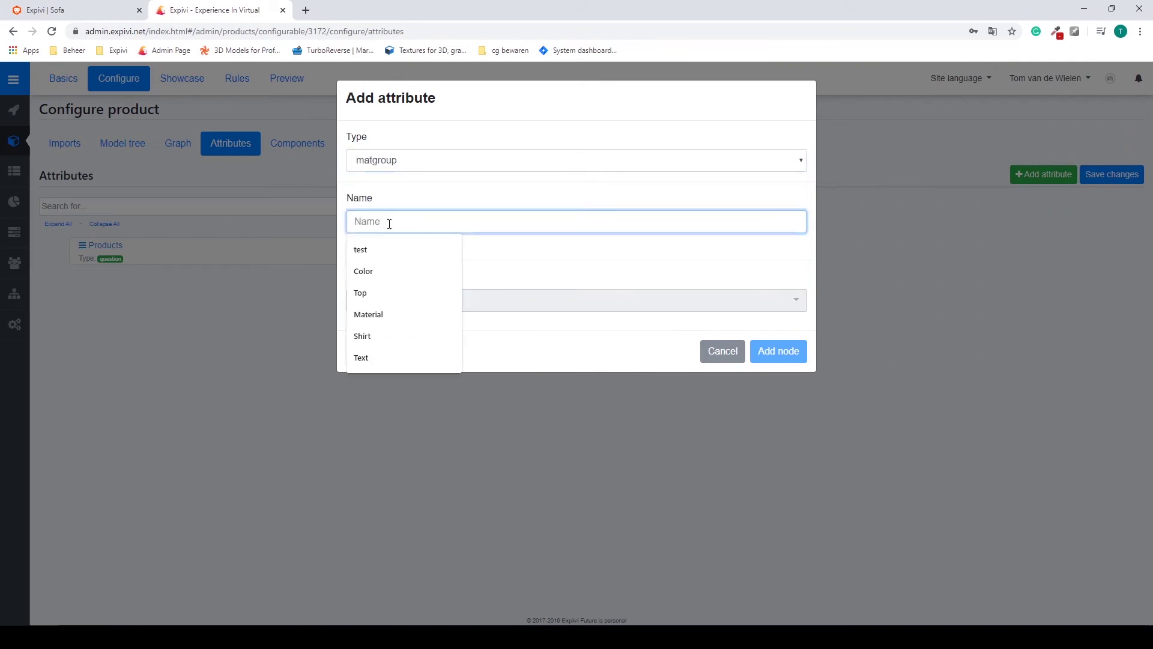
{"action": "type", "text": "Chair"}
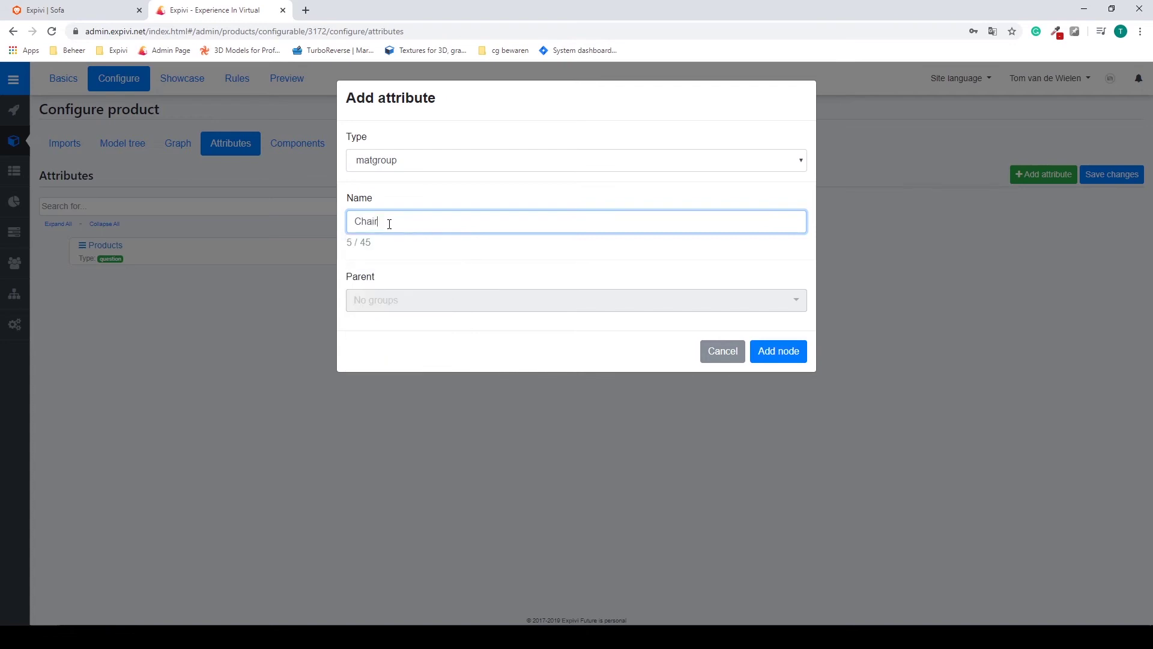
{"action": "type", "text": " fabric"}
{"action": "left_click", "coordinate": [763, 350]}
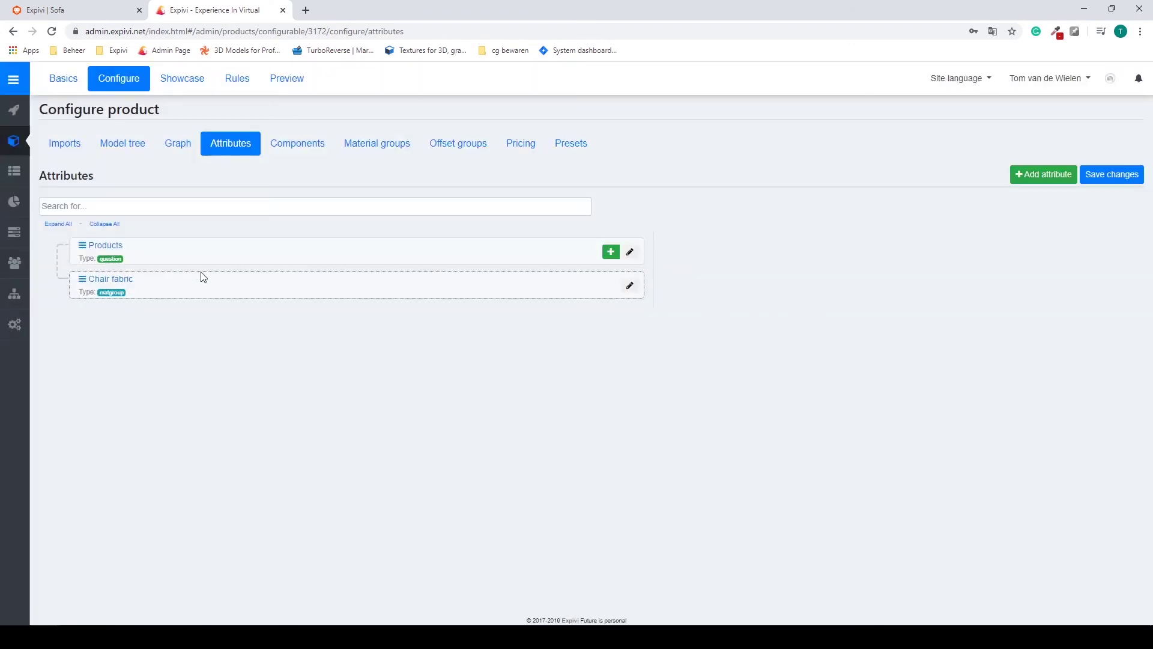
- Link Chair fabric to the chair material group with Tiles (compact & rounded) display, and save
{"action": "left_click", "coordinate": [629, 286]}
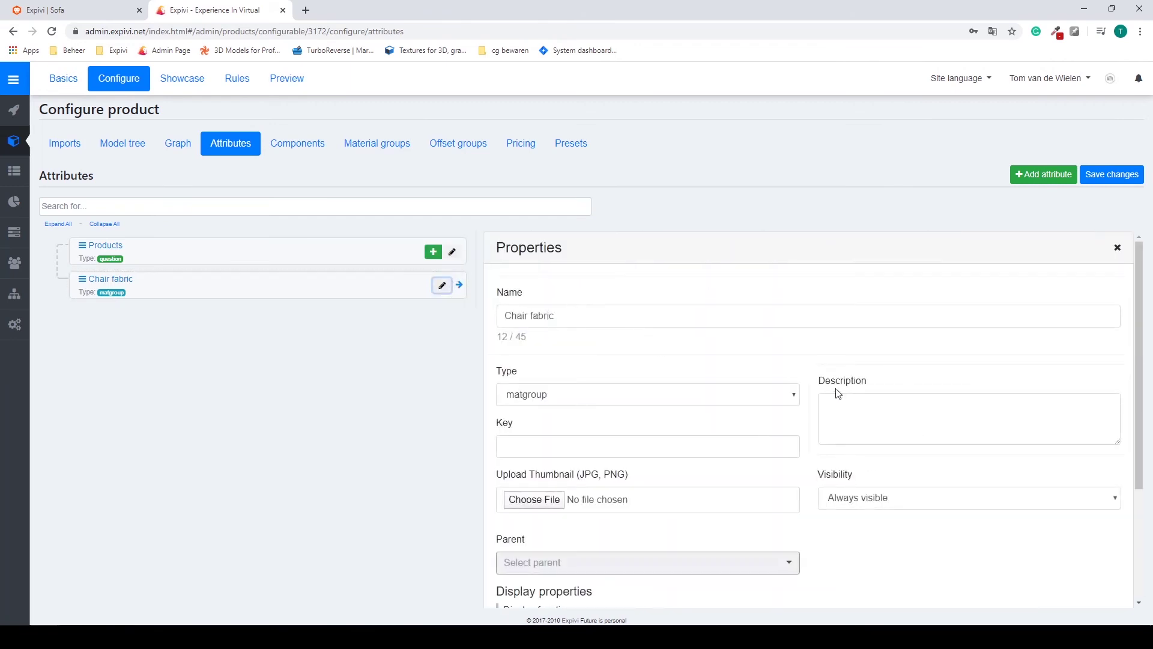
{"action": "scroll", "coordinate": [832, 395], "scroll_direction": "down", "scroll_amount": 3}
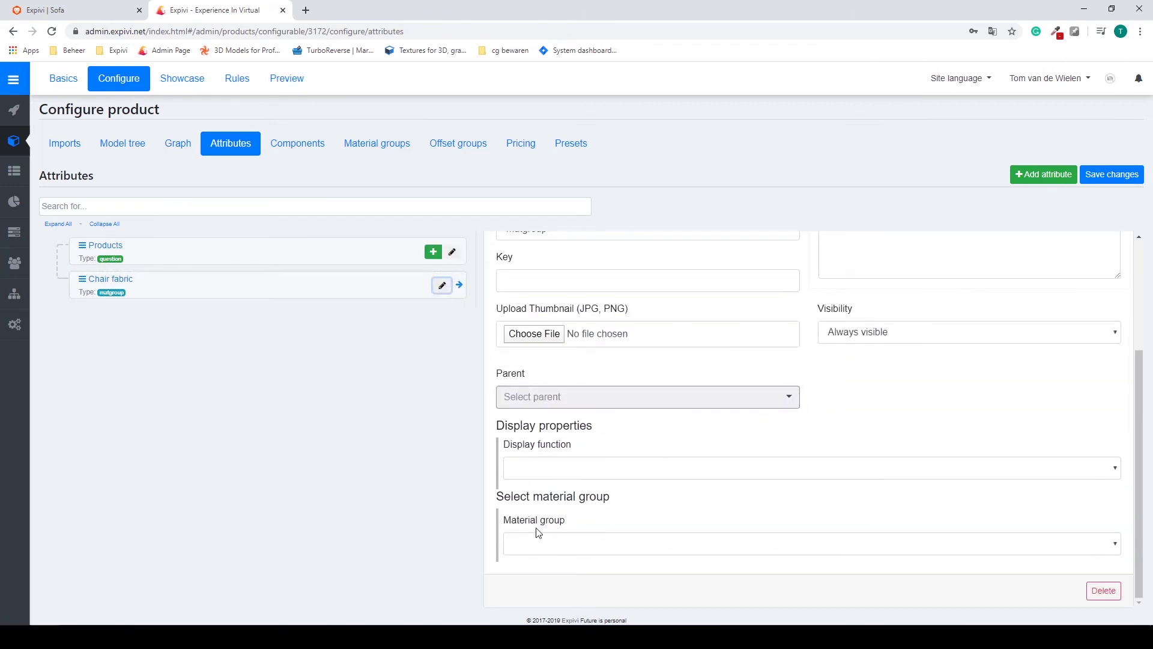
{"action": "left_click", "coordinate": [557, 548]}
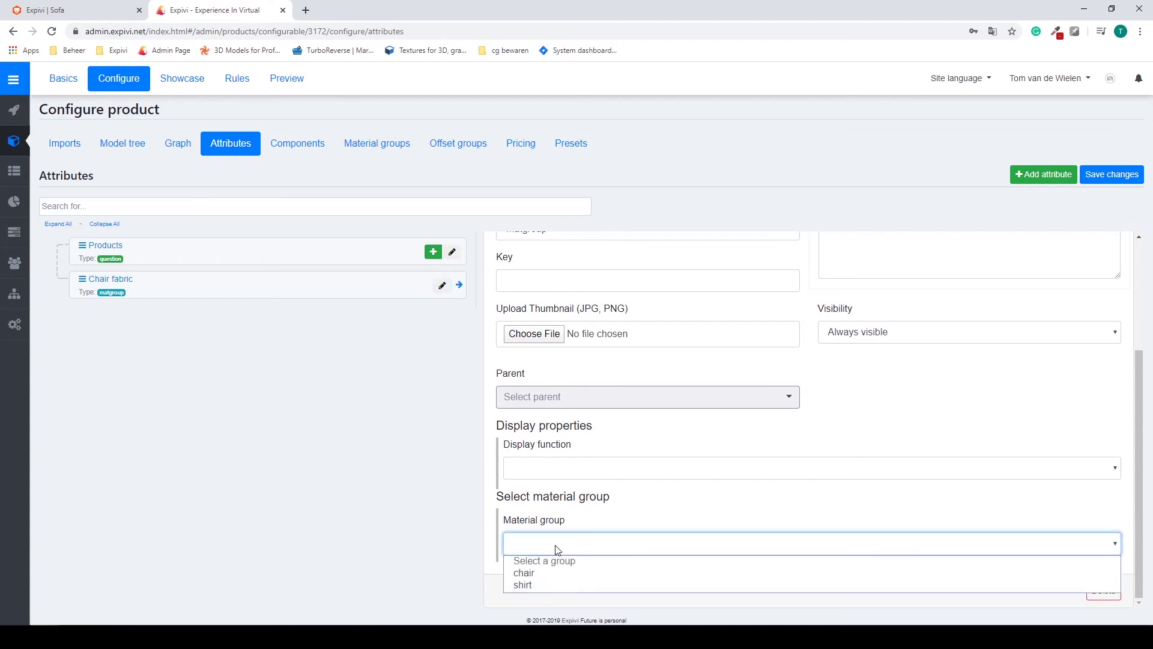
{"action": "left_click", "coordinate": [525, 574]}
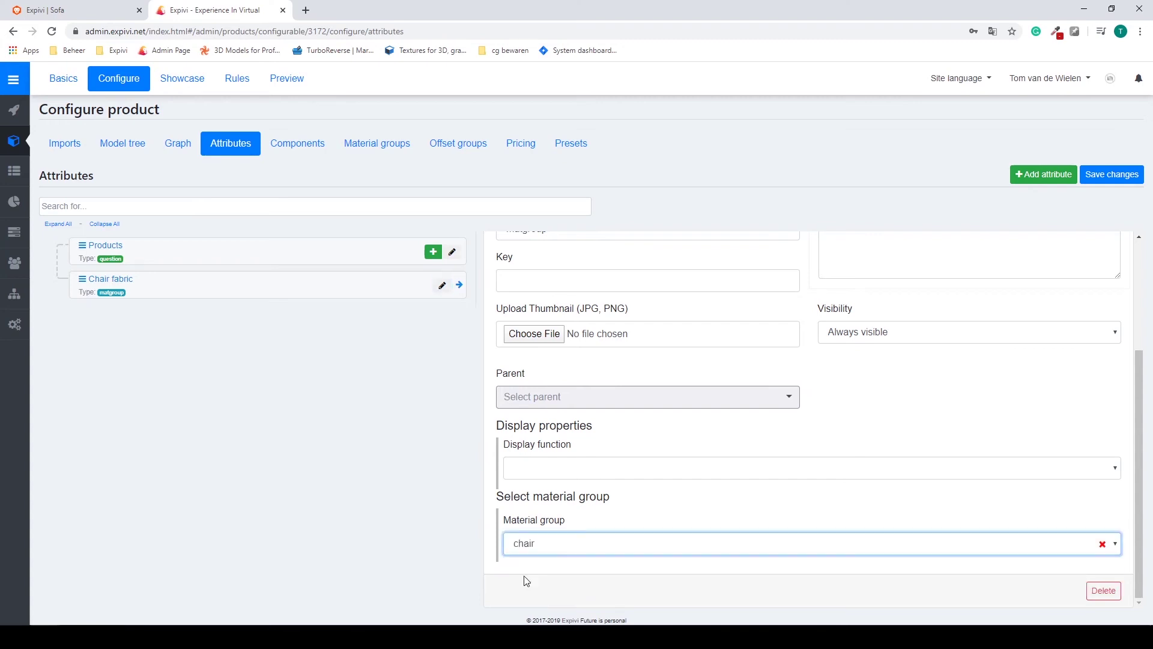
{"action": "left_click", "coordinate": [552, 474]}
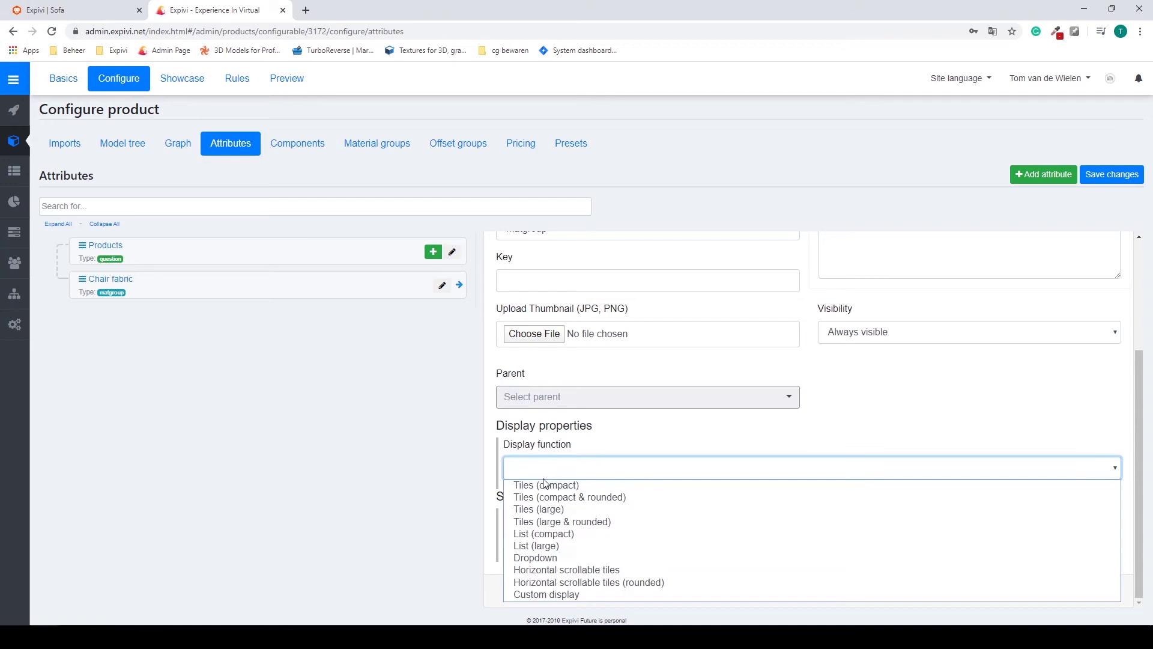
{"action": "left_click", "coordinate": [591, 498]}
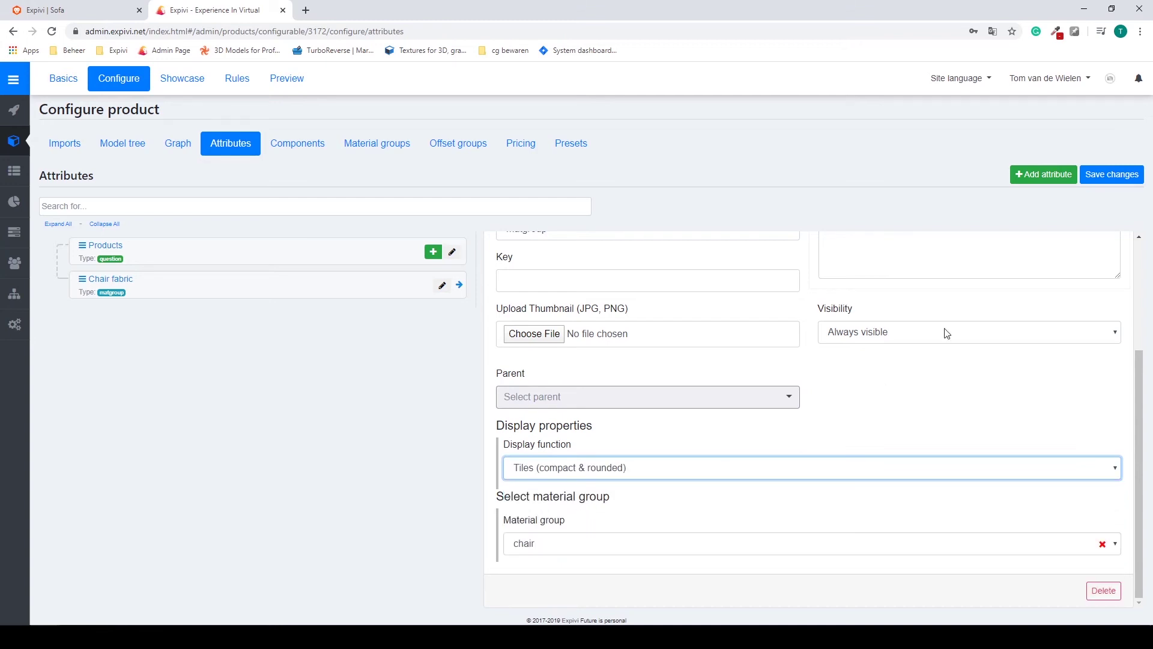
{"action": "left_click", "coordinate": [1111, 186]}
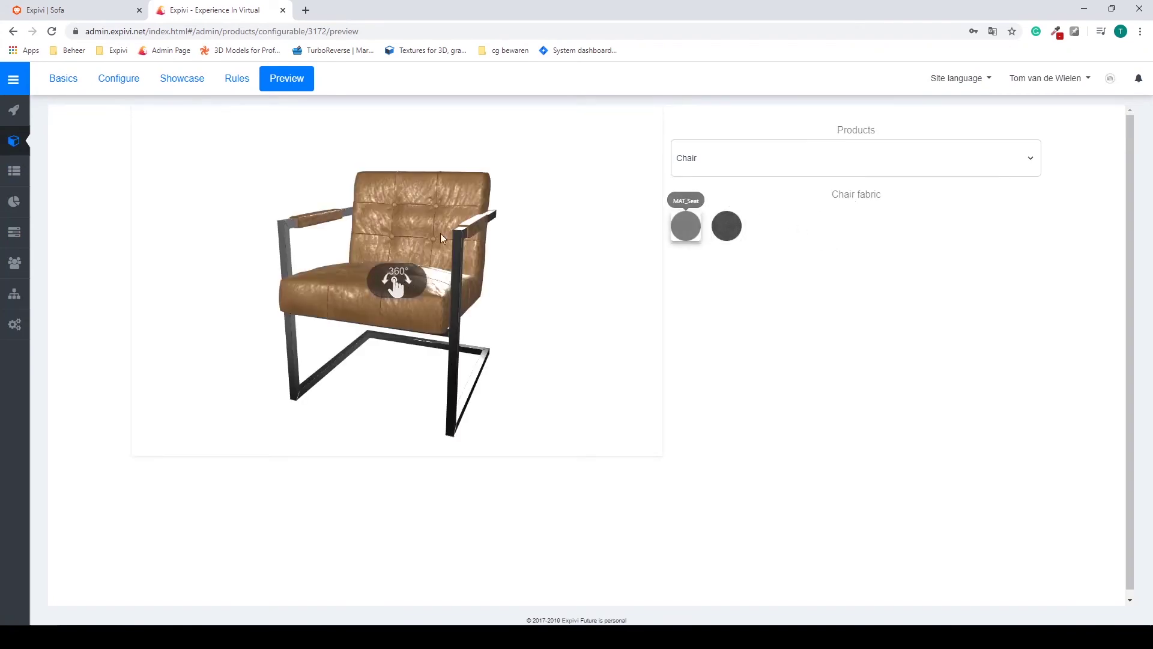
- Preview the chair in the dark Fabric, then switch the preview to the Shirt product
{"action": "left_click", "coordinate": [728, 227]}
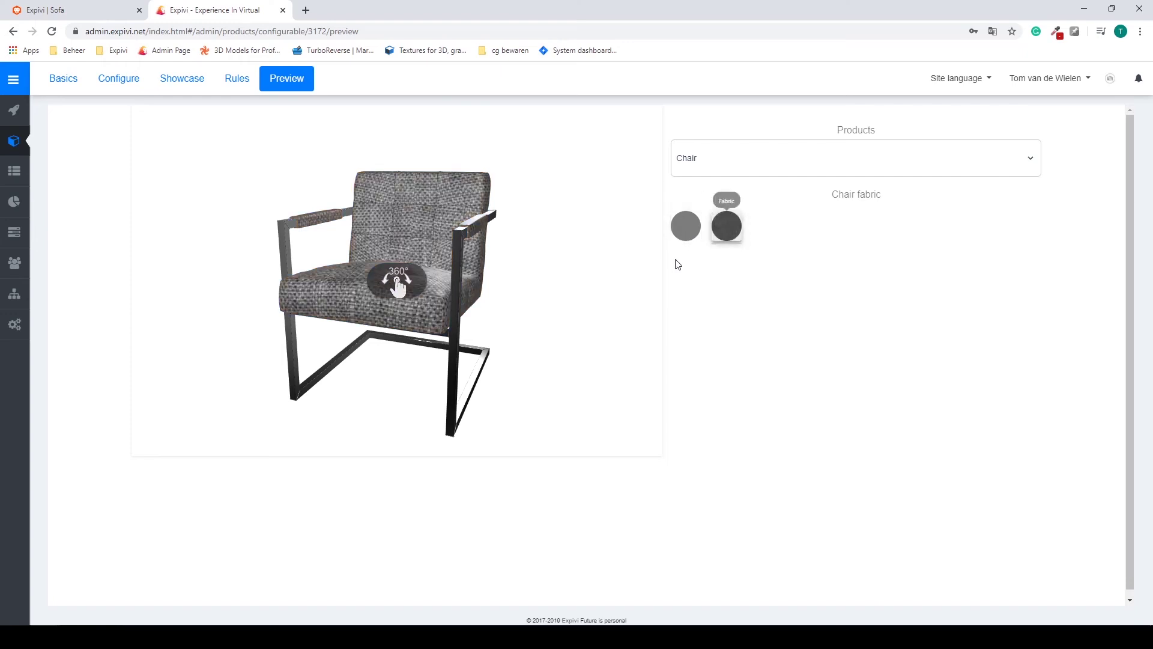
{"action": "left_click_drag", "start_coordinate": [431, 261], "coordinate": [542, 269]}
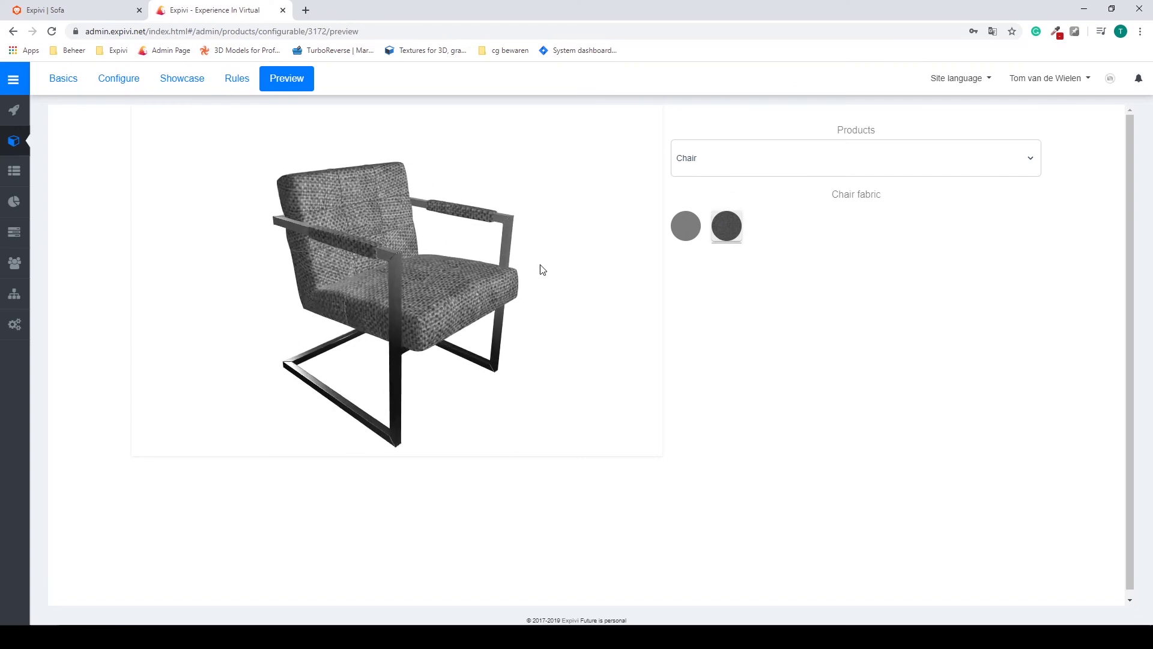
{"action": "left_click", "coordinate": [794, 178]}
{"action": "left_click", "coordinate": [739, 232]}
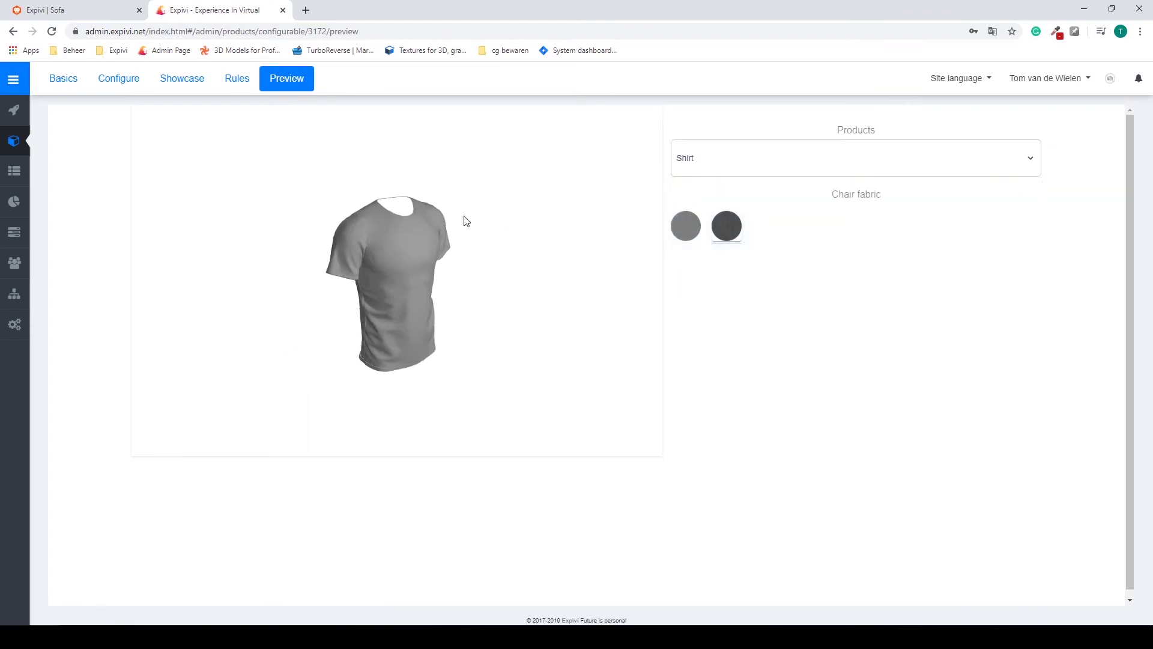
{"action": "left_click_drag", "start_coordinate": [466, 222], "coordinate": [427, 174]}
- Open the Materials library from the sidebar
{"action": "scroll", "coordinate": [402, 219], "scroll_direction": "up", "scroll_amount": 3}
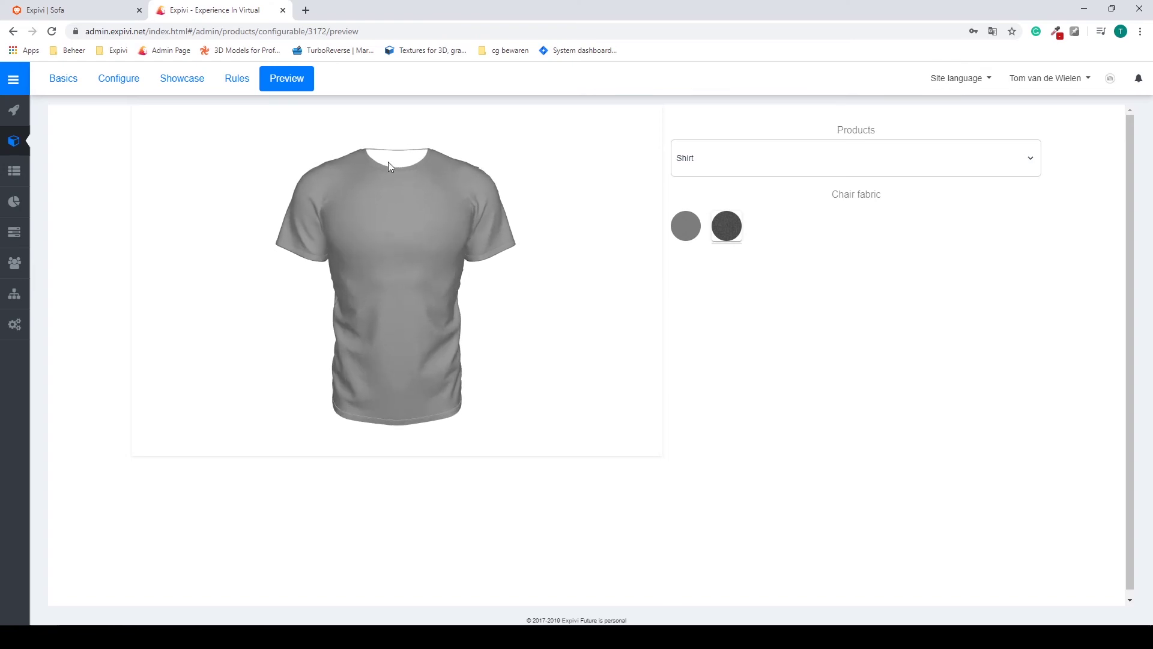
{"action": "mouse_move", "coordinate": [13, 170]}
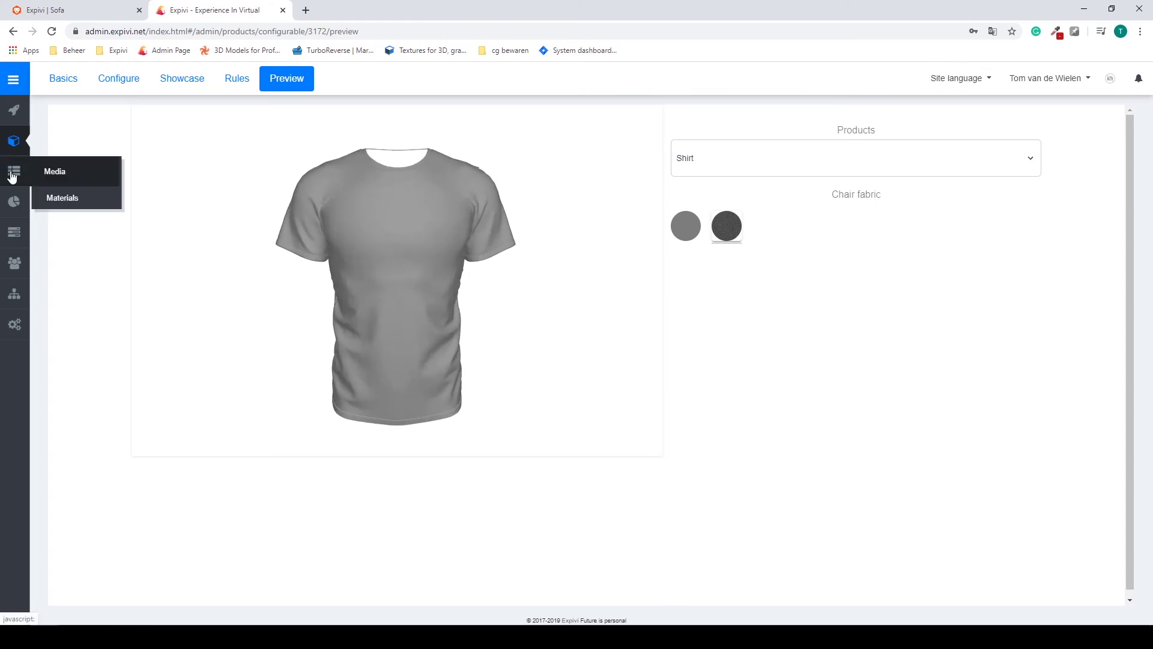
{"action": "left_click", "coordinate": [78, 201]}
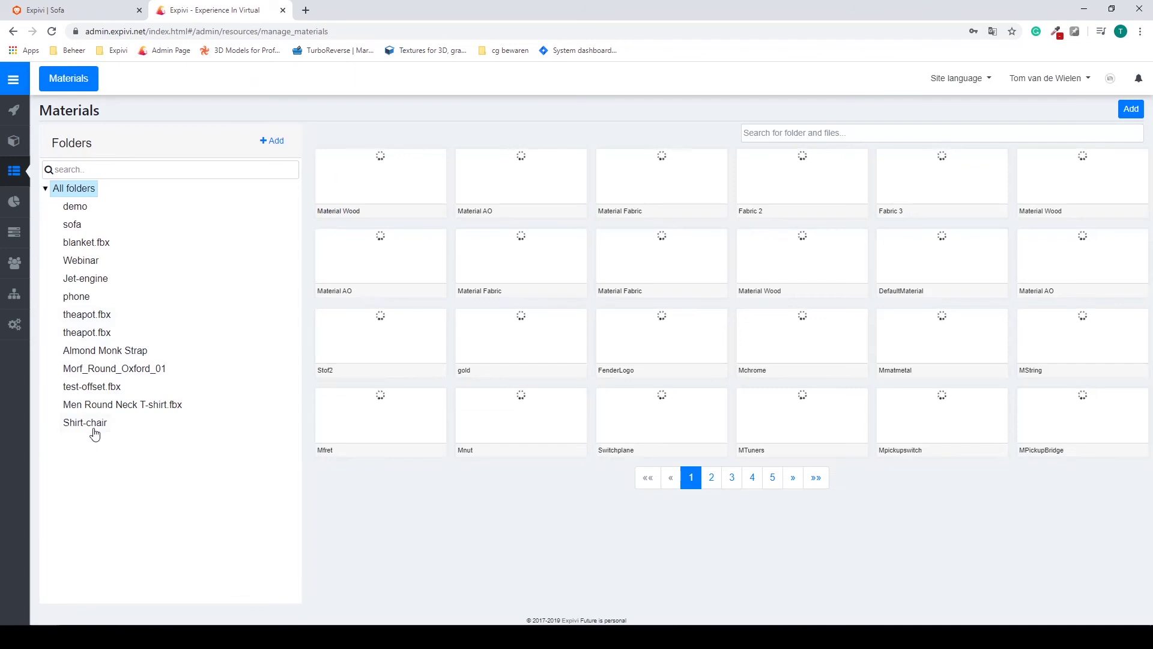
- Make TShirt_Mat a MeshPhysicalMaterialExt with orange diffuse colour rgb(239,123,15)
{"action": "left_click", "coordinate": [88, 424]}
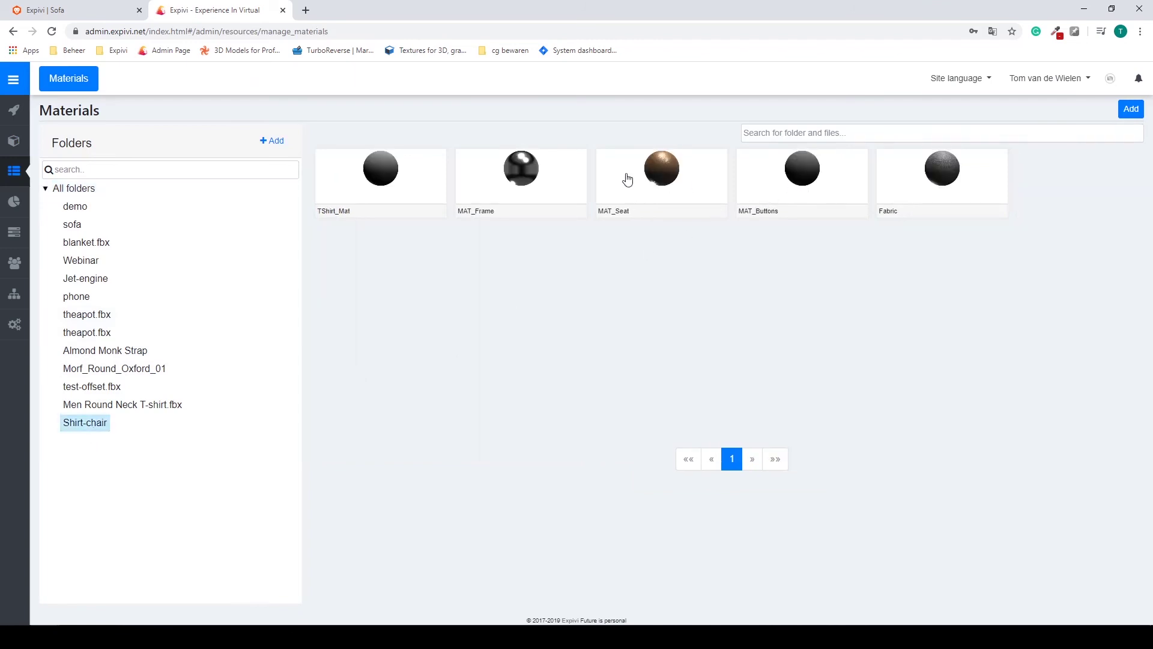
{"action": "left_click", "coordinate": [428, 180]}
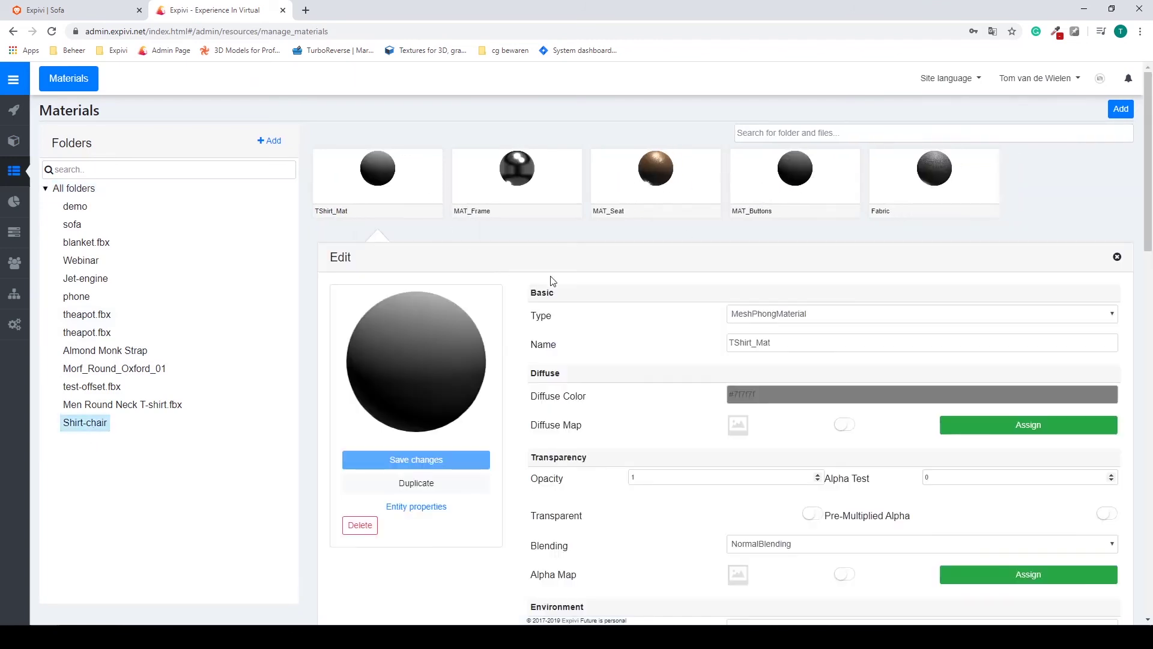
{"action": "scroll", "coordinate": [558, 306], "scroll_direction": "down", "scroll_amount": 3}
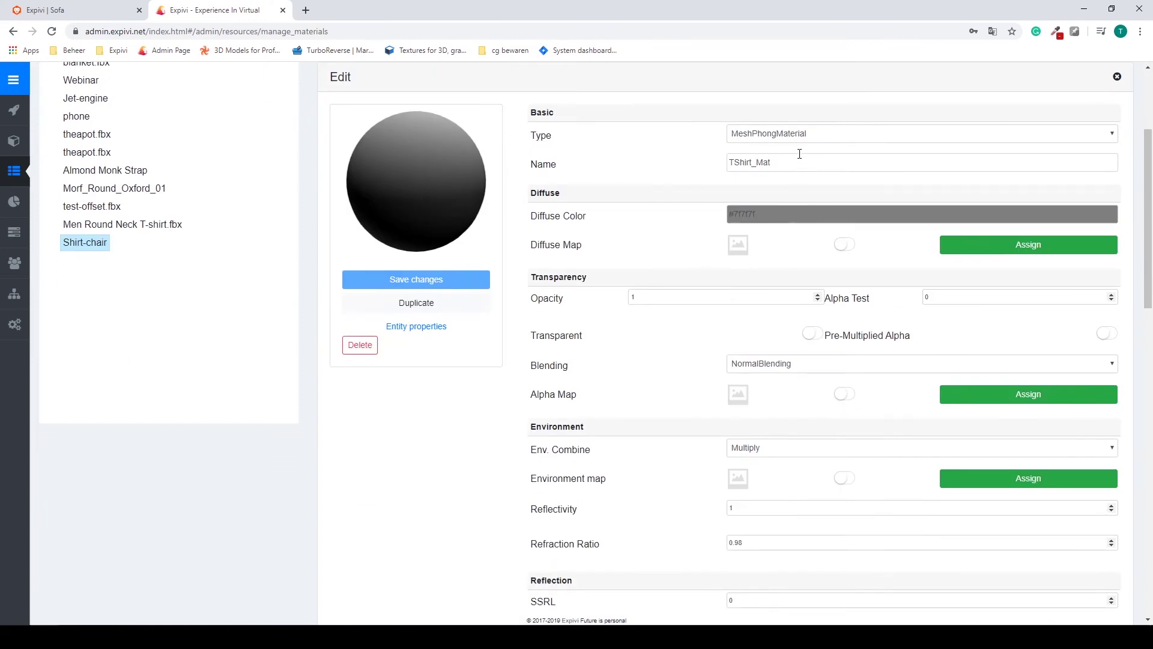
{"action": "left_click", "coordinate": [798, 134]}
{"action": "left_click", "coordinate": [794, 210]}
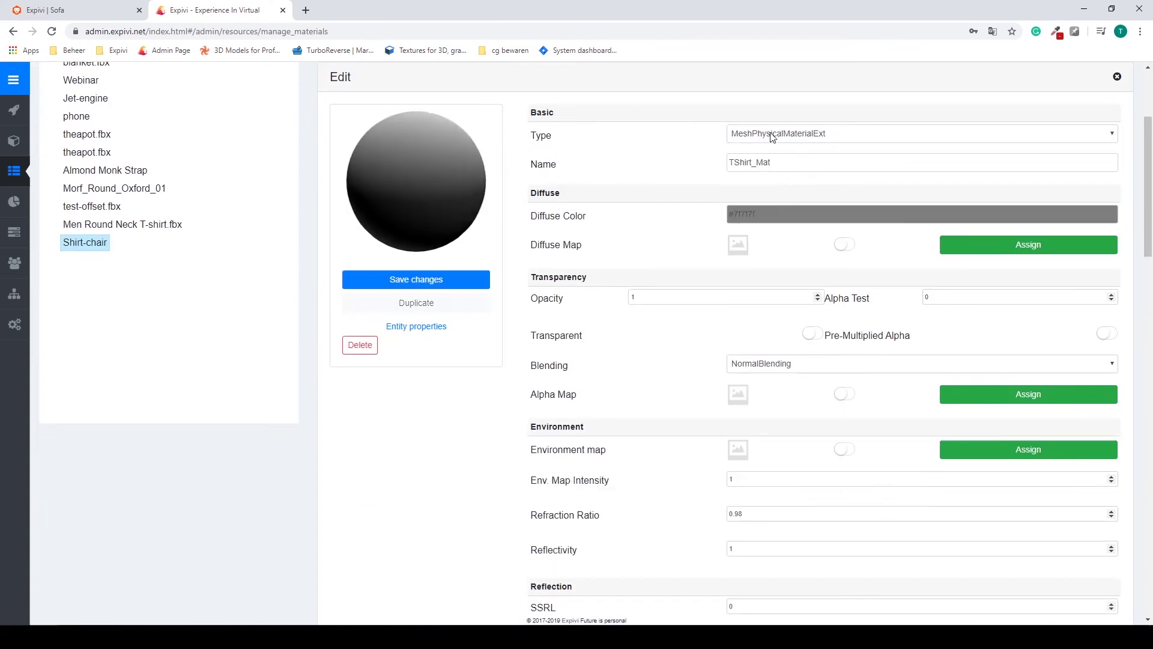
{"action": "left_click", "coordinate": [762, 216]}
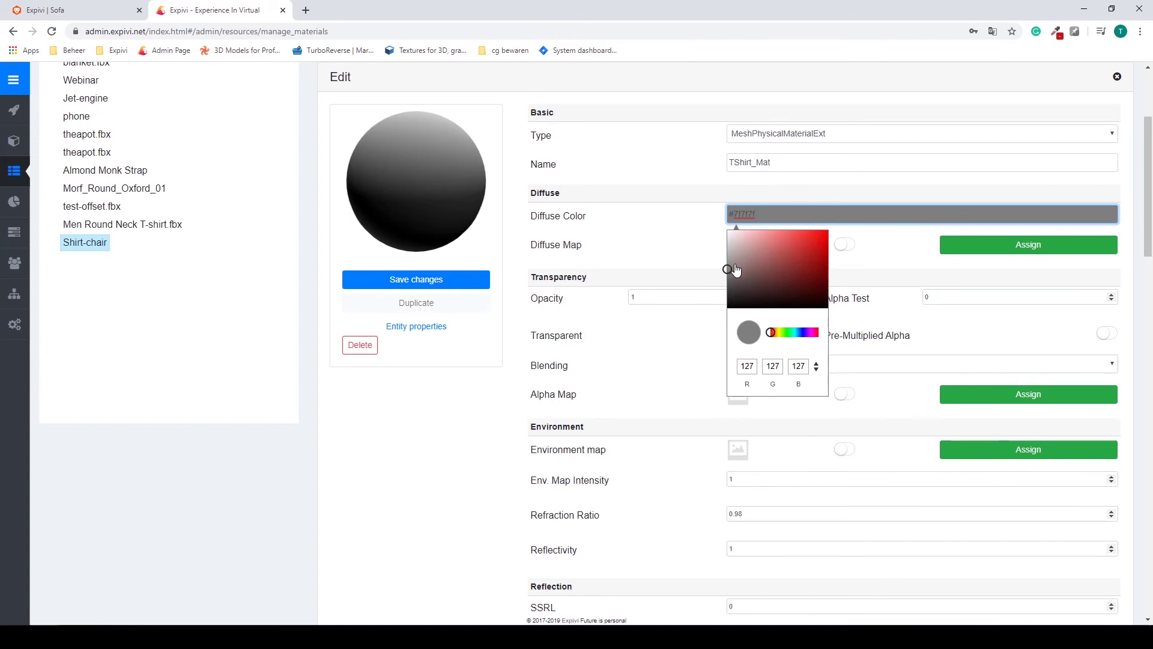
{"action": "left_click_drag", "start_coordinate": [734, 270], "coordinate": [823, 235]}
{"action": "left_click", "coordinate": [775, 332]}
{"action": "left_click", "coordinate": [672, 226]}
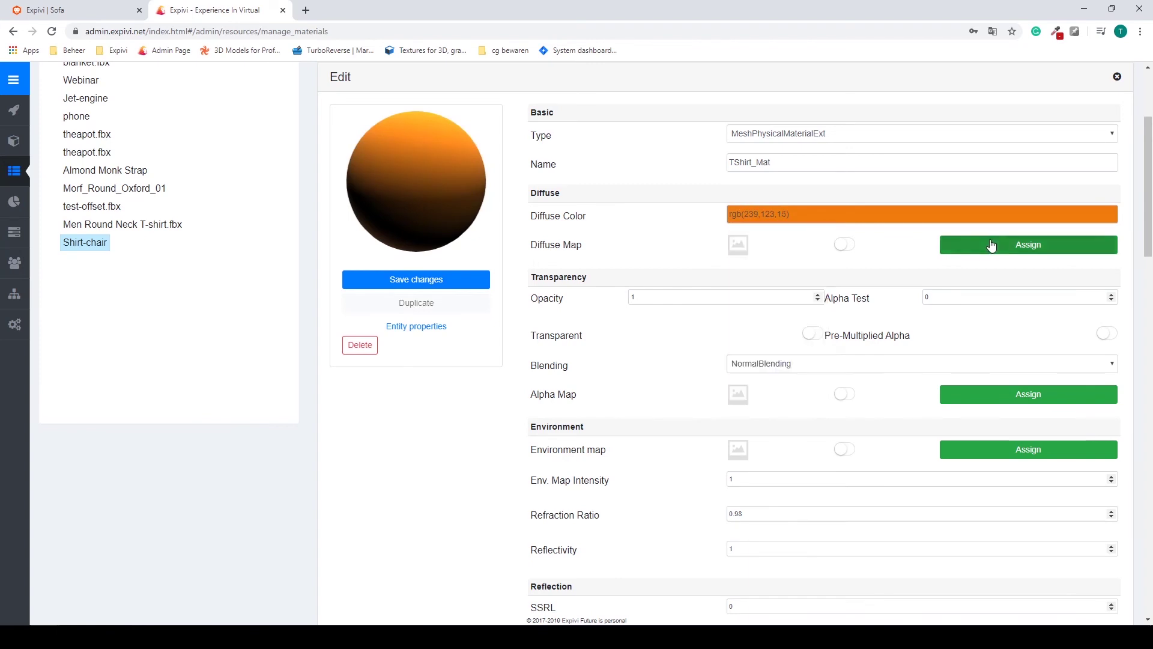
- Assign the light grey suitwhite knit texture as TShirt_Mat's diffuse map
{"action": "left_click", "coordinate": [991, 245]}
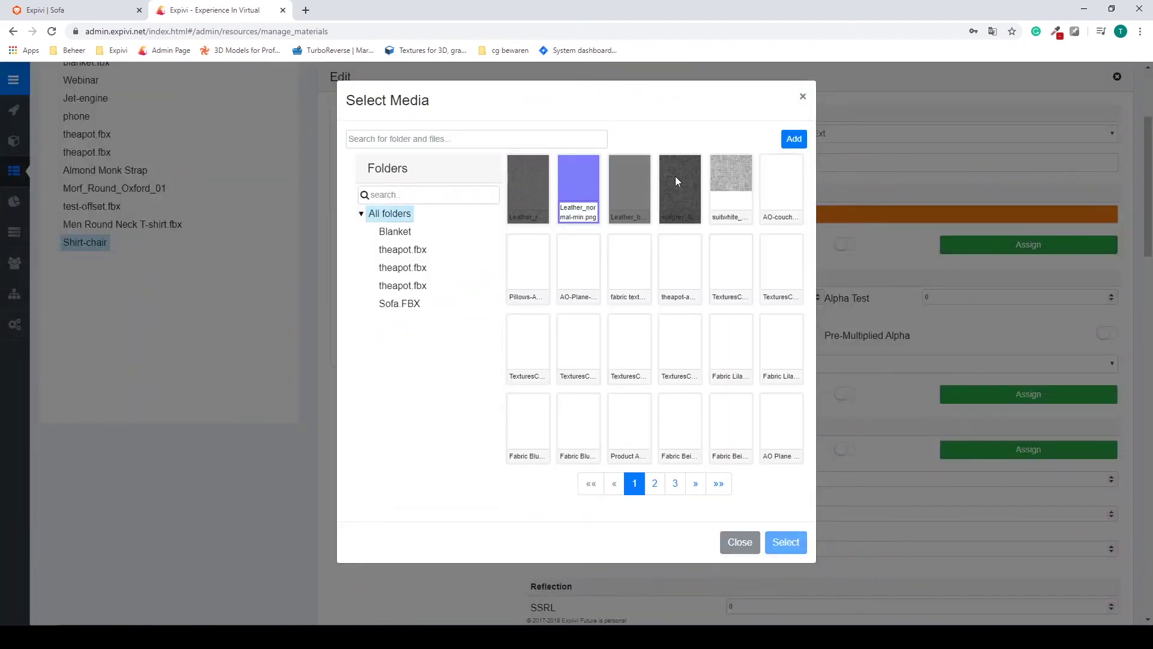
{"action": "left_click", "coordinate": [729, 179]}
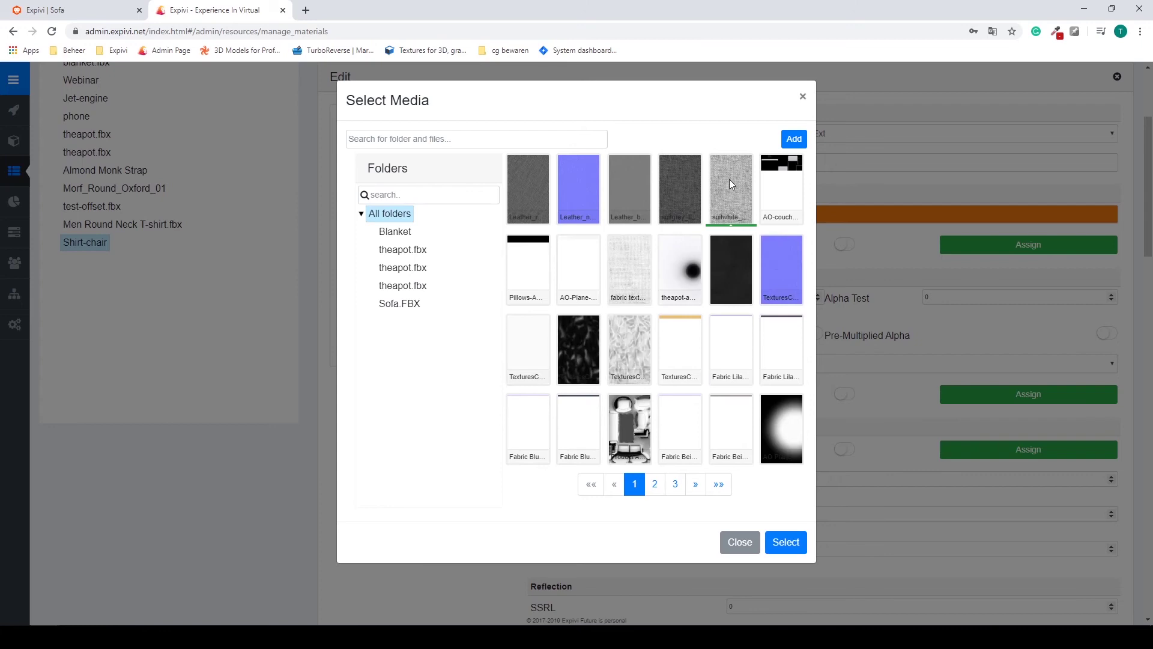
{"action": "left_click", "coordinate": [784, 543]}
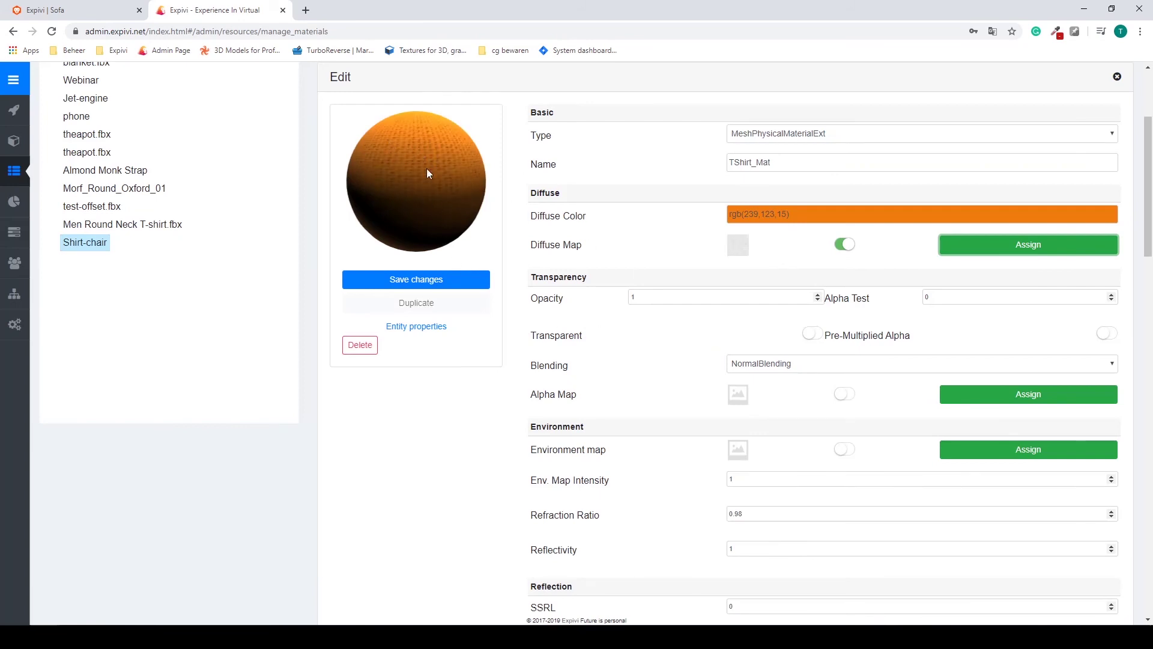
- Set TShirt_Mat's roughness to 0.76
{"action": "scroll", "coordinate": [669, 291], "scroll_direction": "down", "scroll_amount": 3}
{"action": "scroll", "coordinate": [684, 262], "scroll_direction": "up", "scroll_amount": 2}
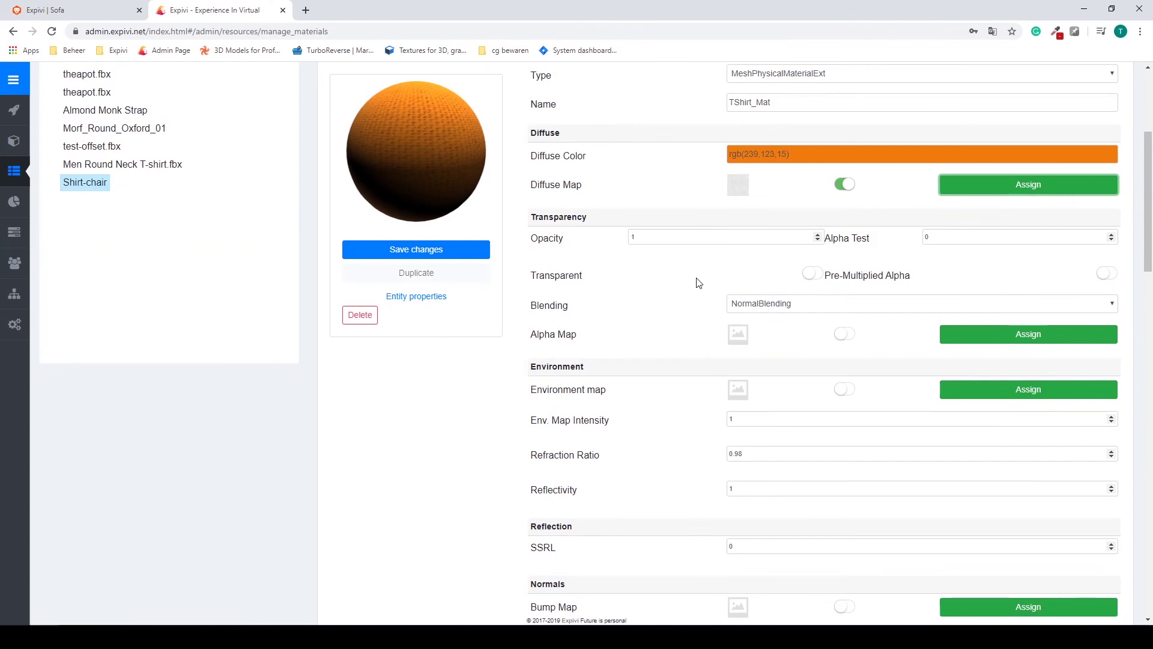
{"action": "scroll", "coordinate": [685, 289], "scroll_direction": "down", "scroll_amount": 10}
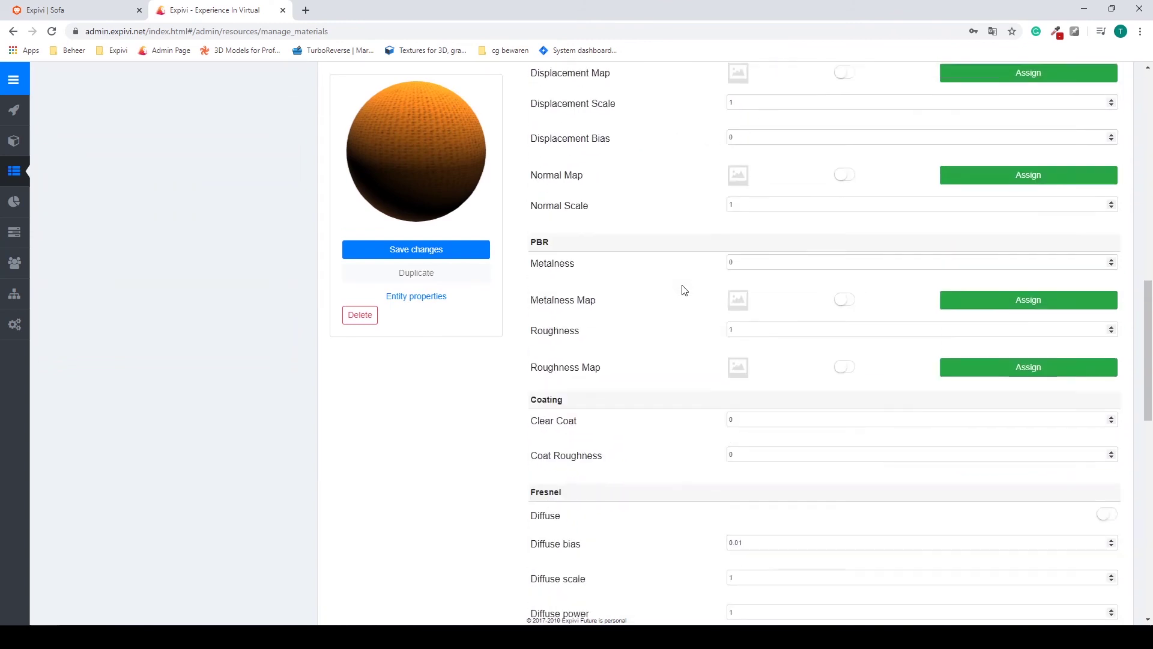
{"action": "scroll", "coordinate": [684, 290], "scroll_direction": "down", "scroll_amount": 4}
{"action": "scroll", "coordinate": [683, 291], "scroll_direction": "up", "scroll_amount": 1}
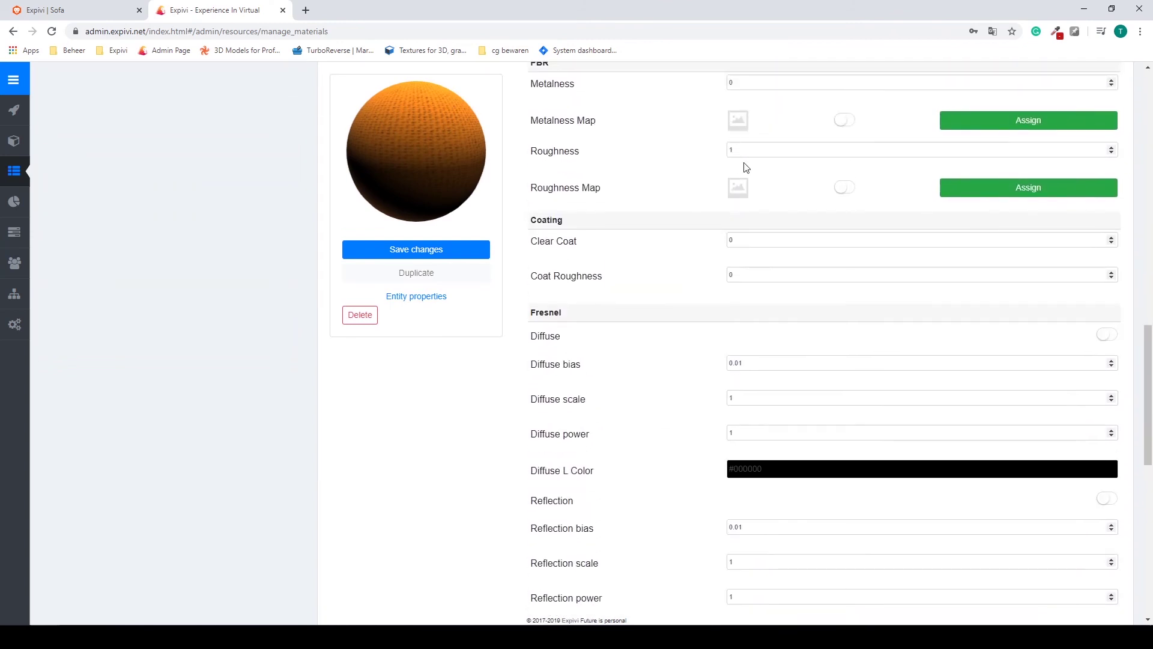
{"action": "left_click", "coordinate": [748, 151]}
{"action": "key", "text": "BackSpace"}
{"action": "type", "text": "0.76"}
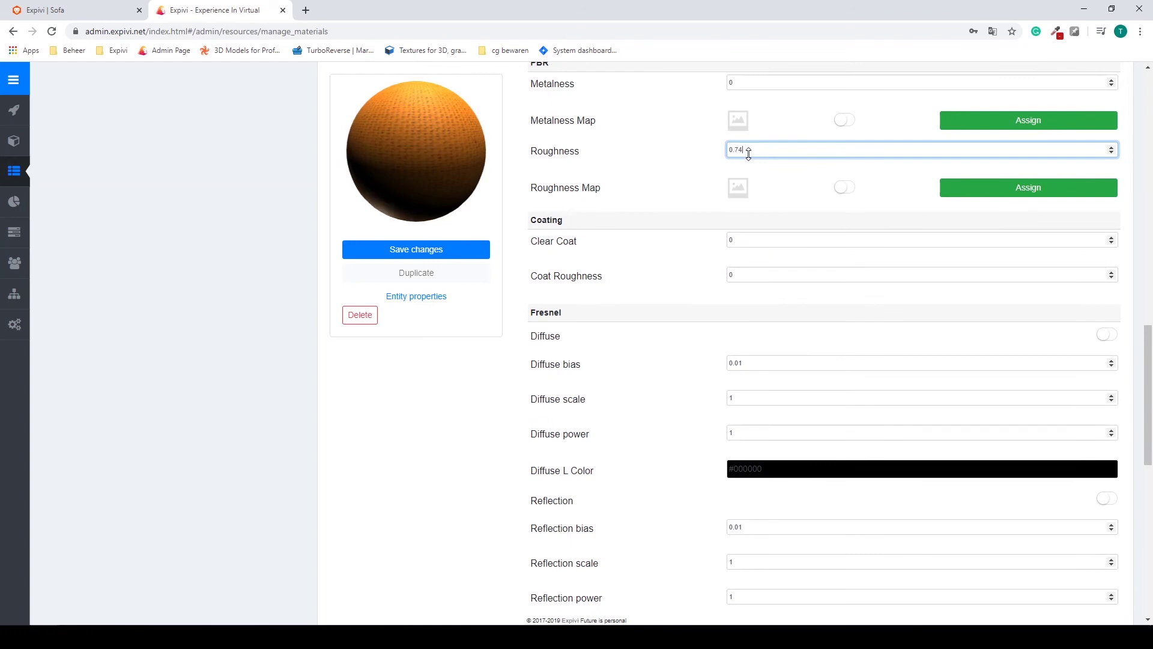
- Set Normal side to DoubleSide and save the material
{"action": "scroll", "coordinate": [662, 263], "scroll_direction": "down", "scroll_amount": 10}
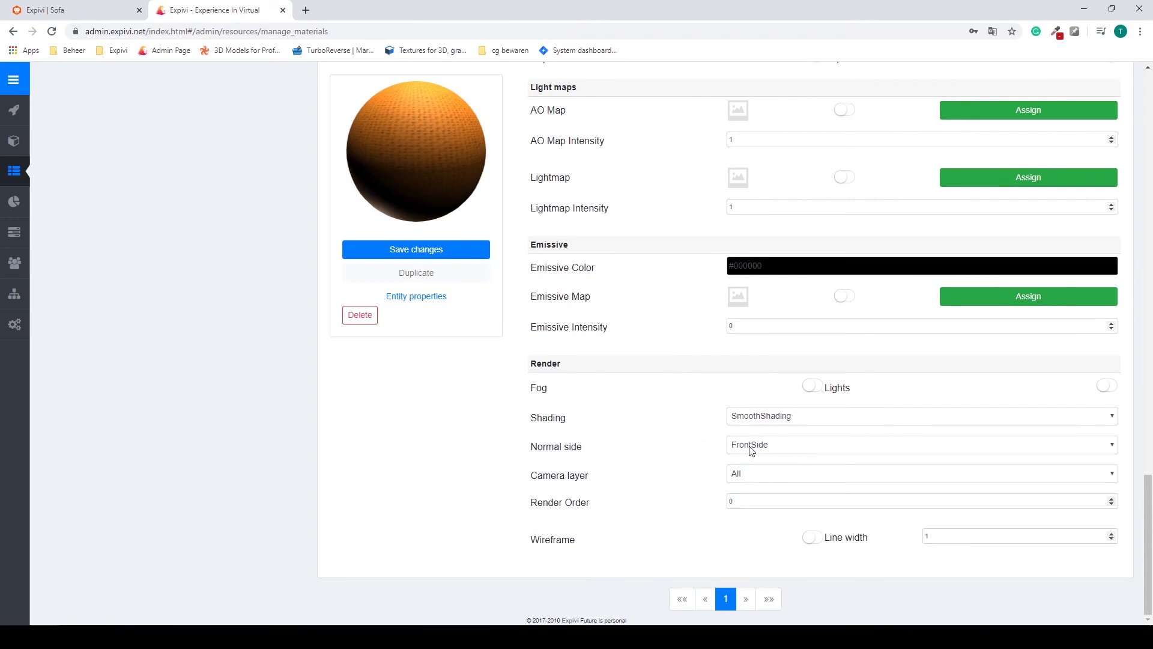
{"action": "left_click", "coordinate": [613, 450]}
{"action": "left_click", "coordinate": [766, 444]}
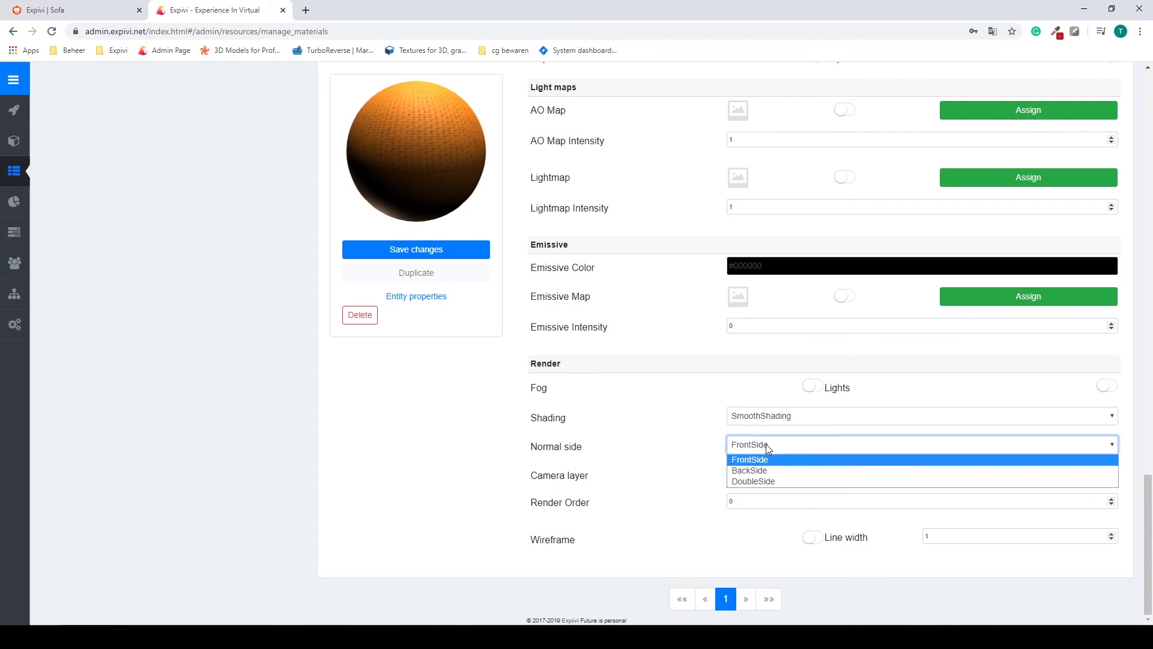
{"action": "left_click", "coordinate": [765, 483]}
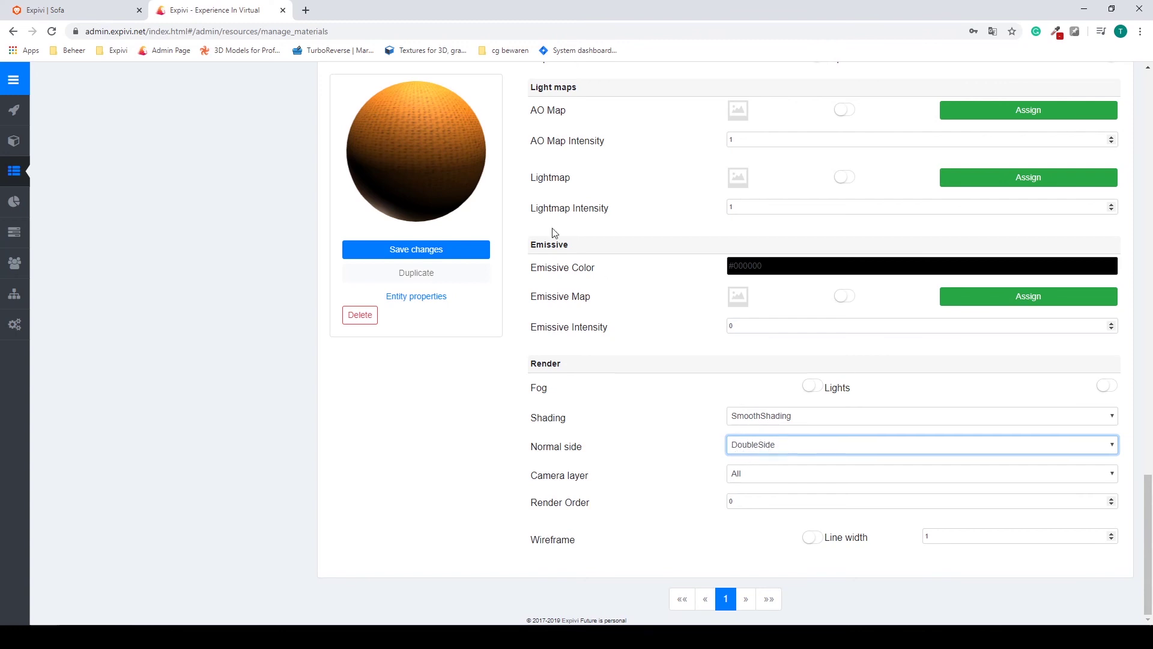
{"action": "left_click", "coordinate": [389, 248]}
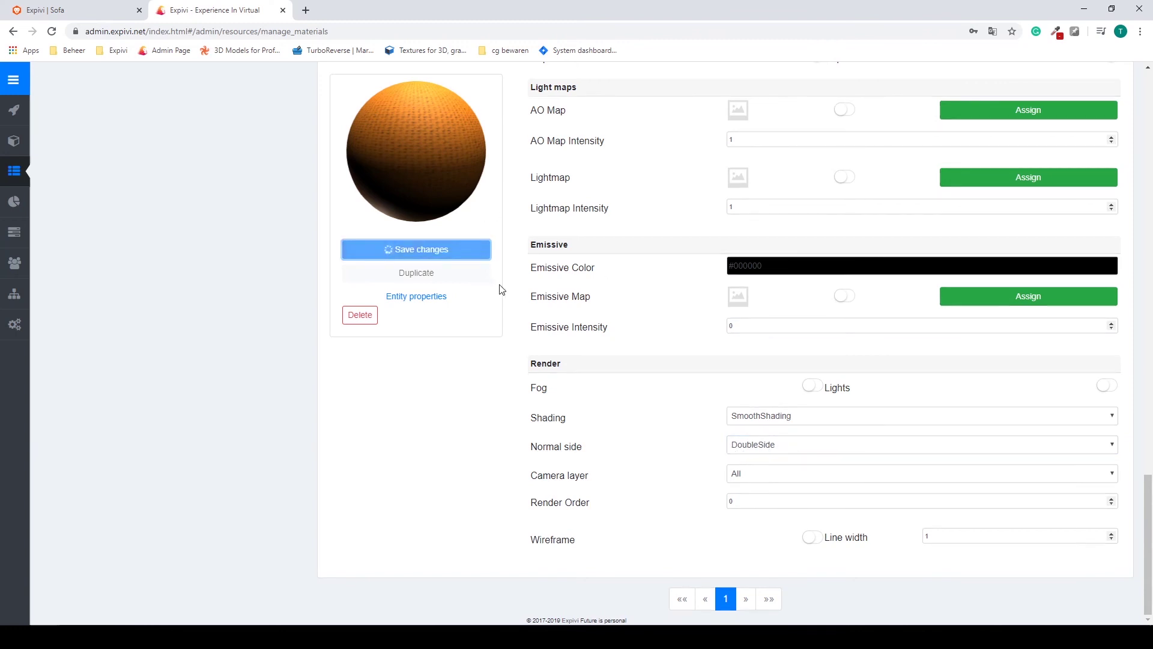
- Open the Shirt-chair product preview and switch it to the Shirt
{"action": "mouse_move", "coordinate": [14, 141]}
{"action": "left_click", "coordinate": [54, 142]}
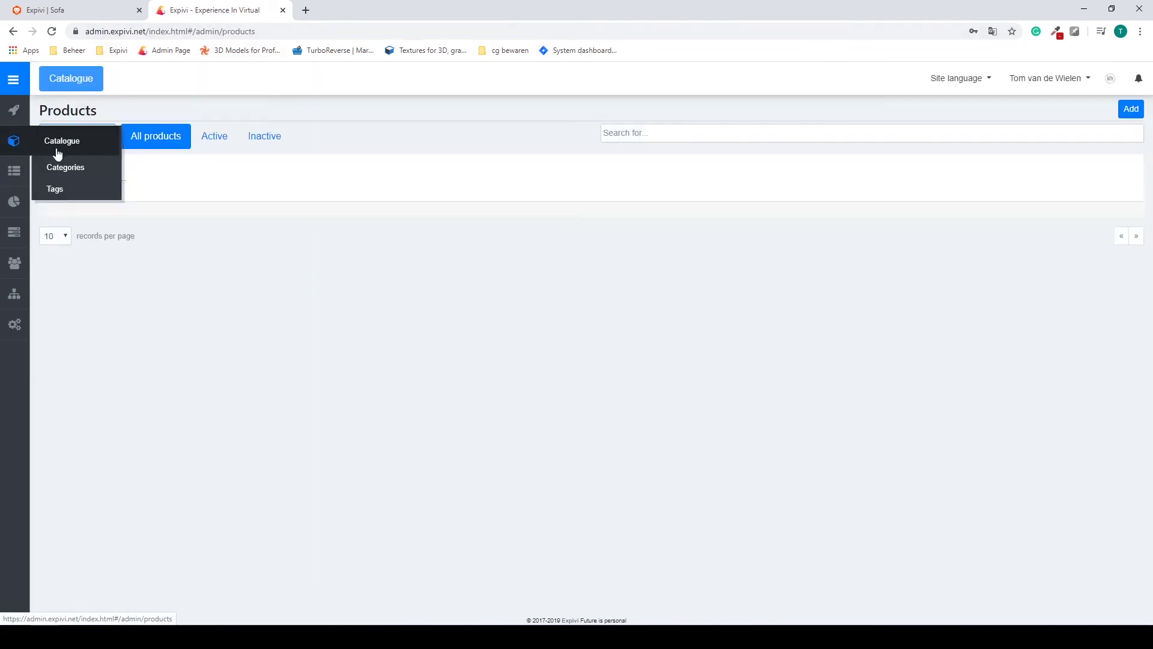
{"action": "left_click", "coordinate": [175, 214]}
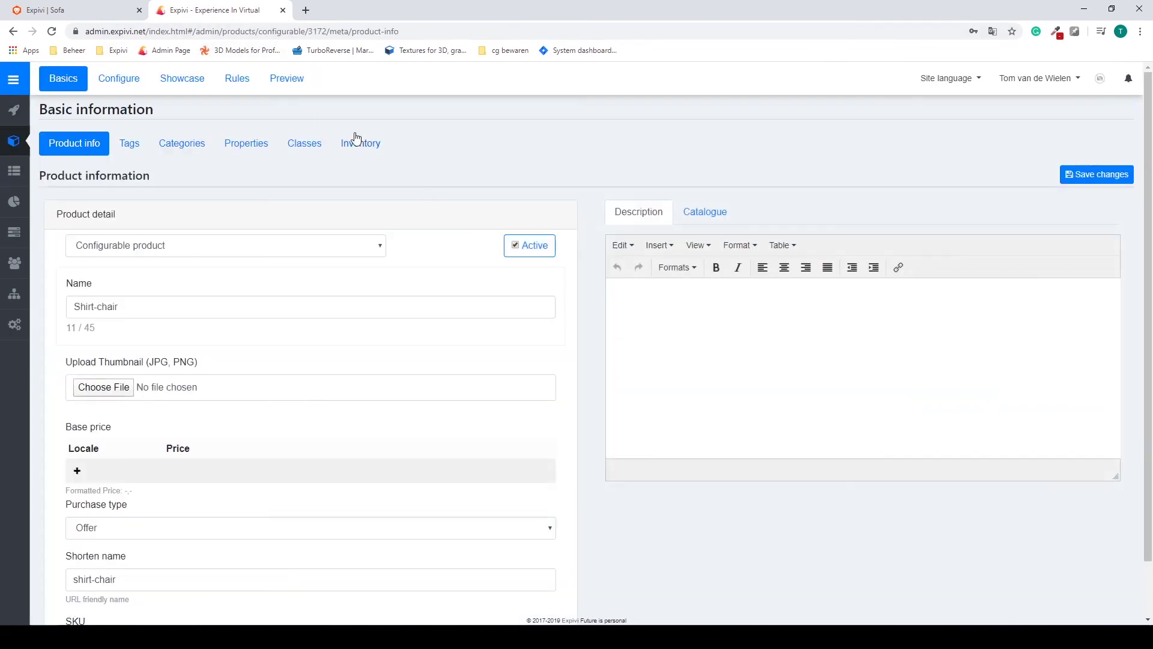
{"action": "left_click", "coordinate": [287, 79]}
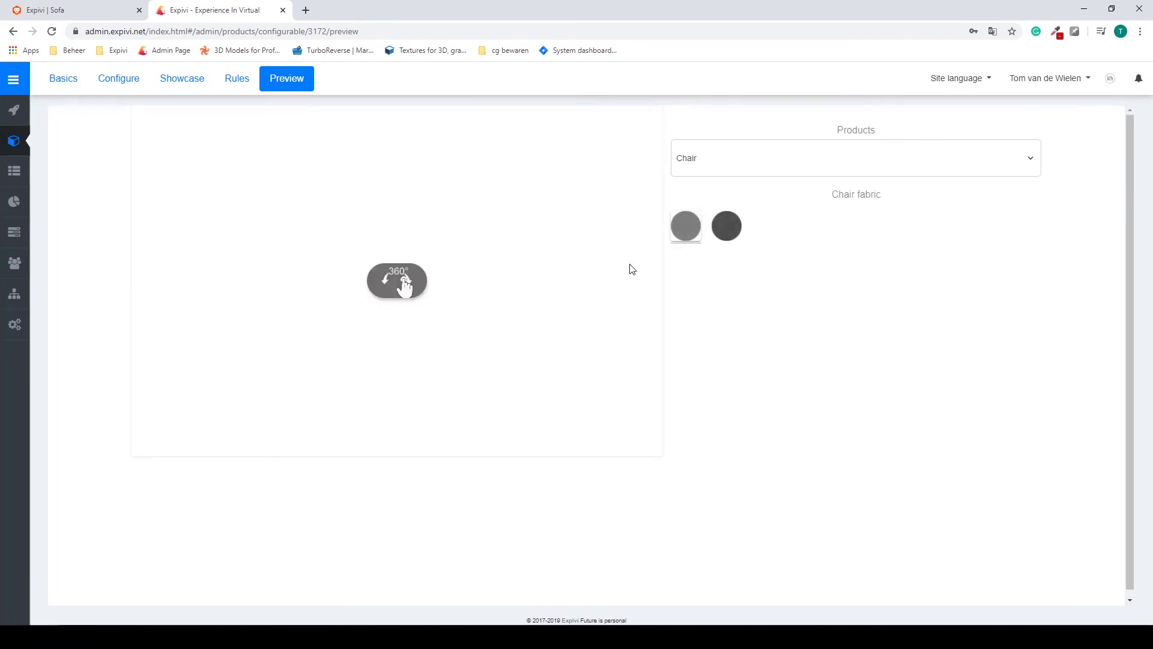
{"action": "left_click", "coordinate": [713, 173]}
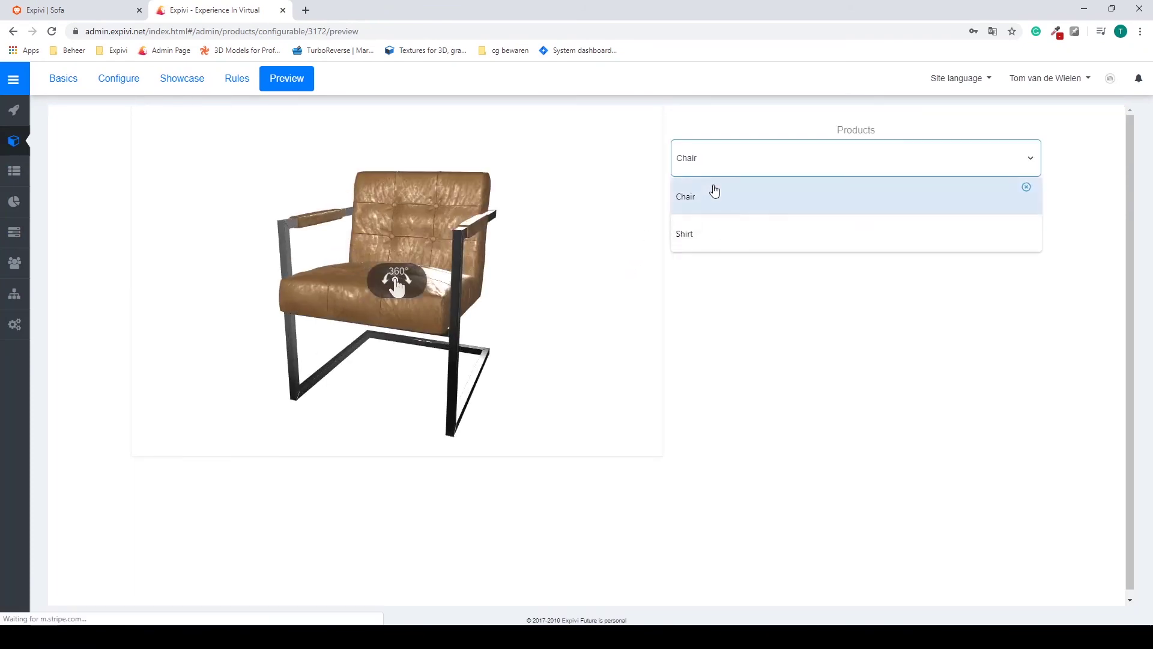
{"action": "left_click", "coordinate": [706, 233]}
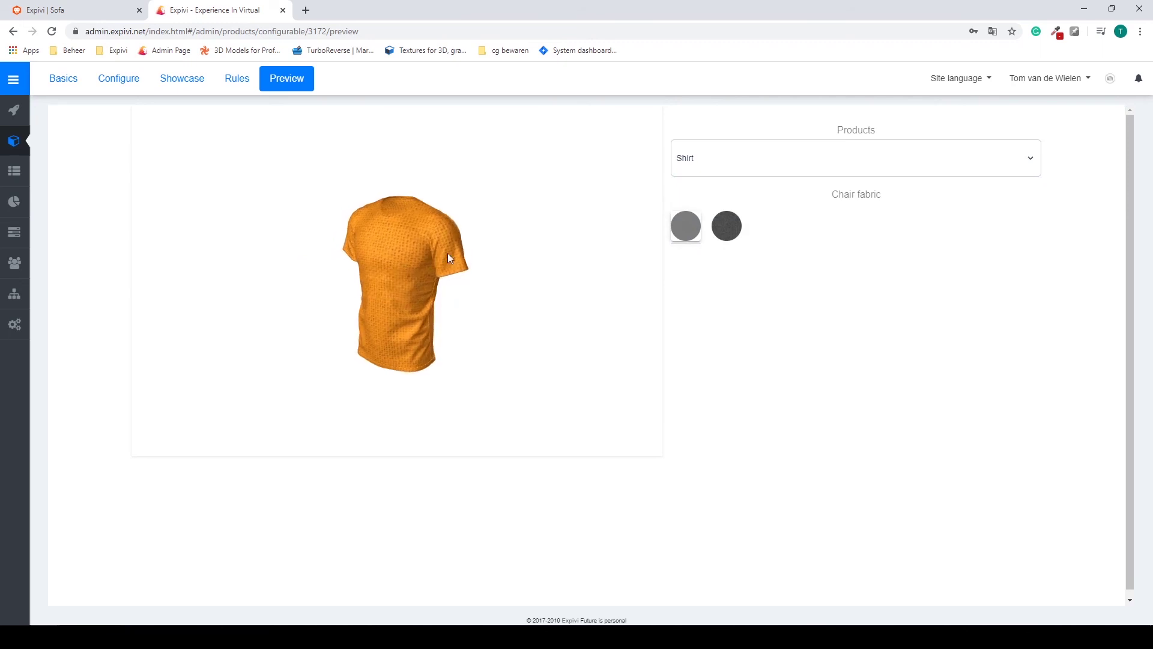
- Orbit the orange textured shirt from several angles, then return to the Materials library
{"action": "left_click_drag", "start_coordinate": [404, 233], "coordinate": [537, 234]}
{"action": "left_click_drag", "start_coordinate": [565, 240], "coordinate": [350, 252]}
{"action": "left_click_drag", "start_coordinate": [420, 207], "coordinate": [512, 183]}
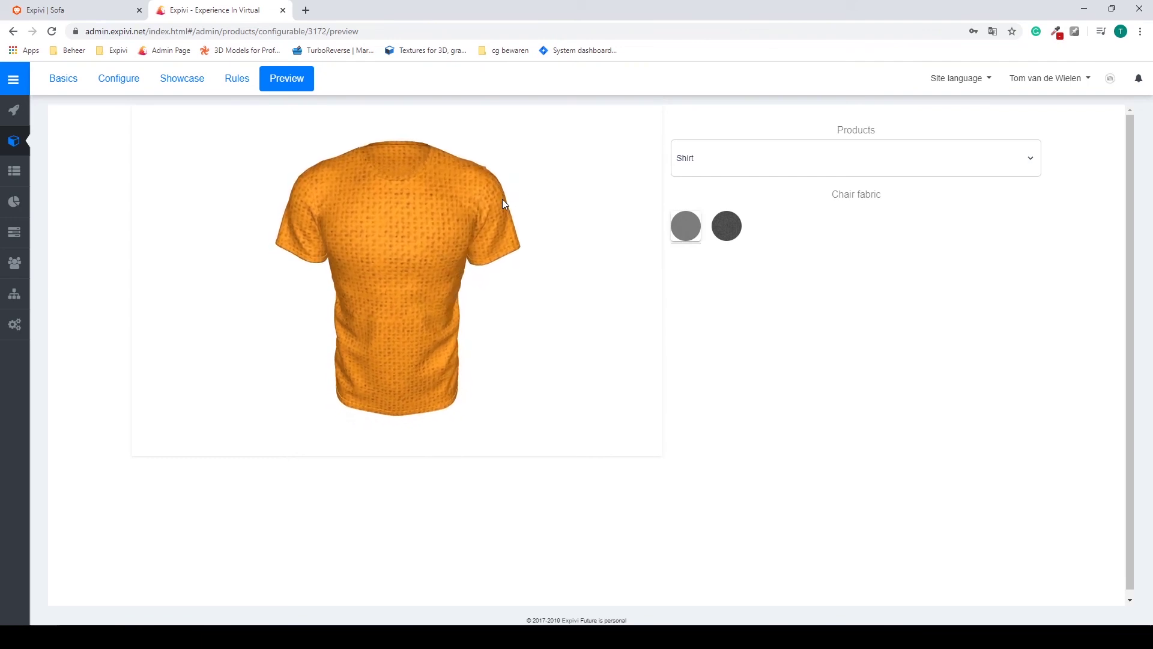
{"action": "mouse_move", "coordinate": [14, 173]}
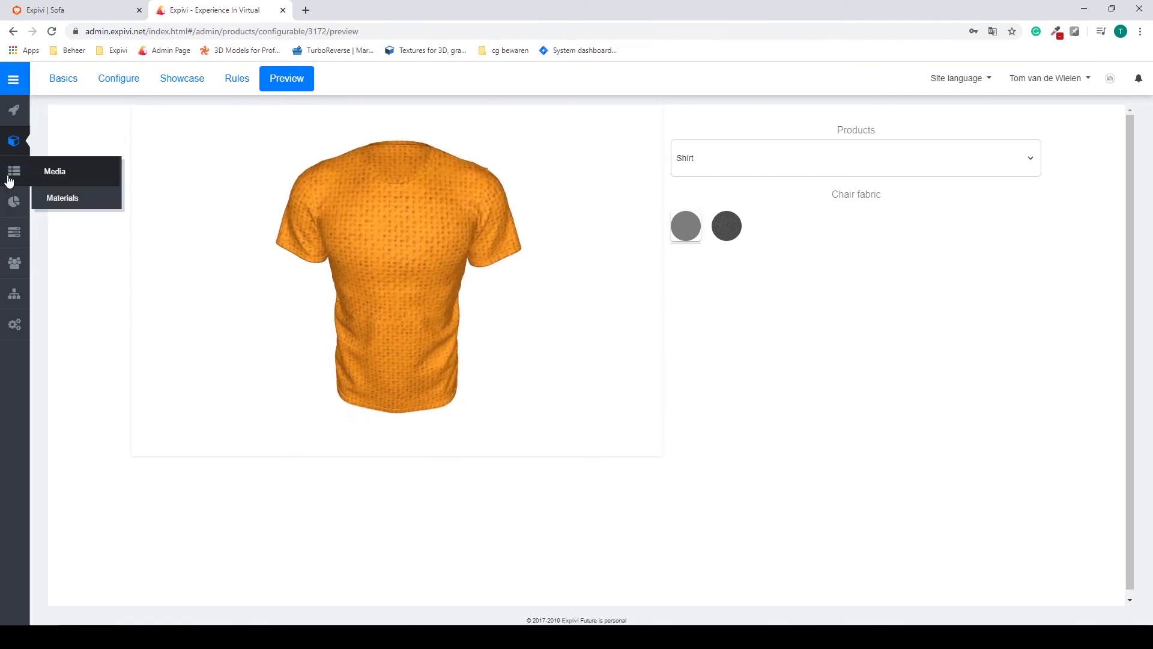
{"action": "left_click", "coordinate": [49, 199]}
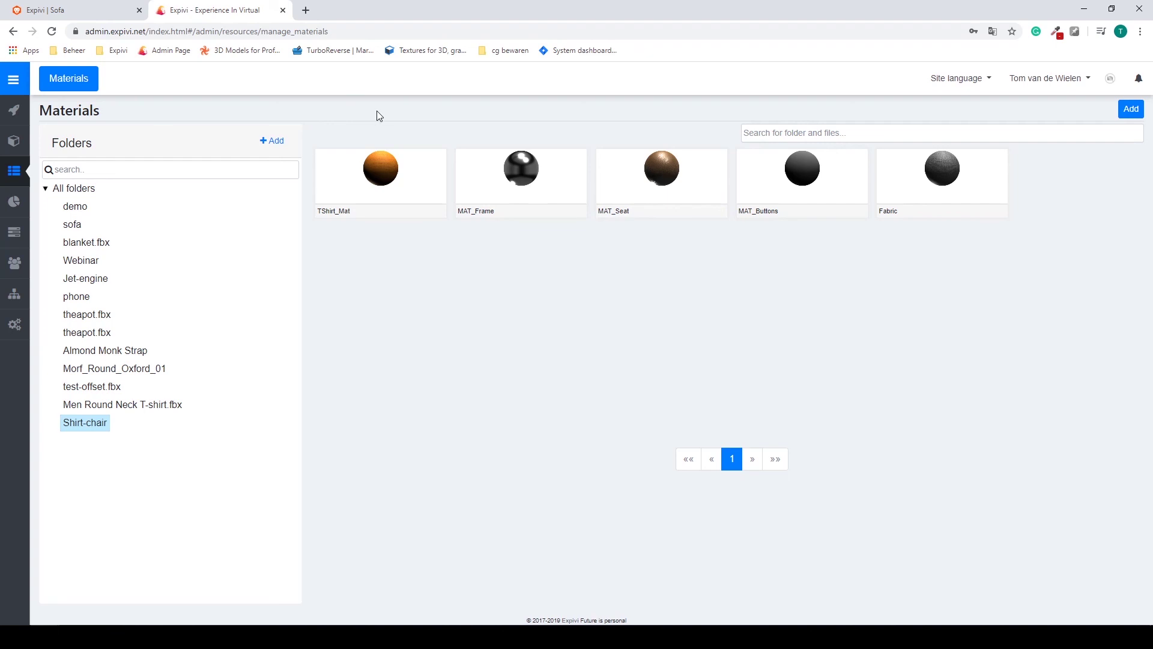
- View Shirt-chair with Shirt selected on the twielen.expivi.net storefront, then return to the admin tab
{"action": "left_click", "coordinate": [306, 11]}
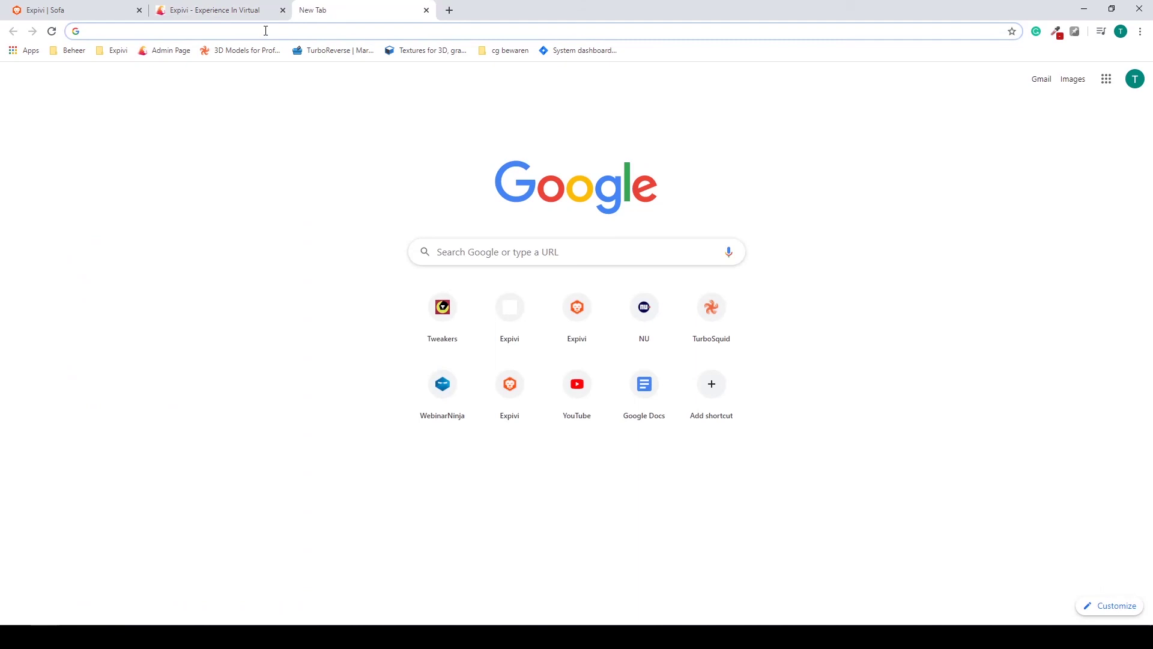
{"action": "type", "text": "tw"}
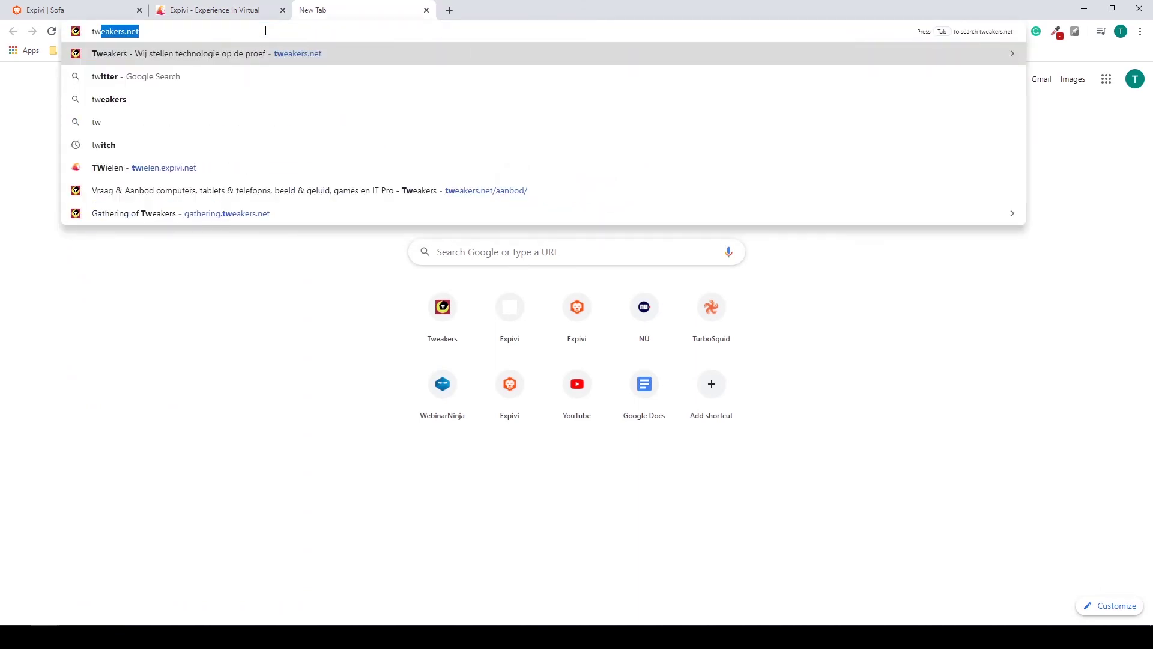
{"action": "type", "text": "ielen.expivi.net"}
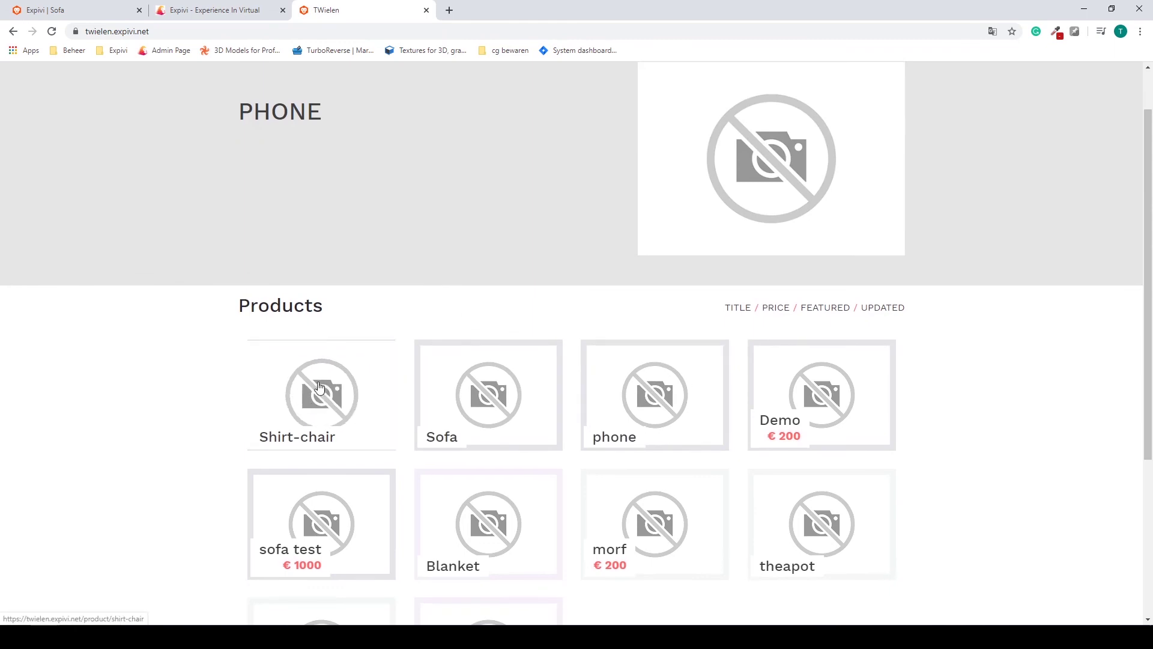
{"action": "left_click", "coordinate": [363, 404]}
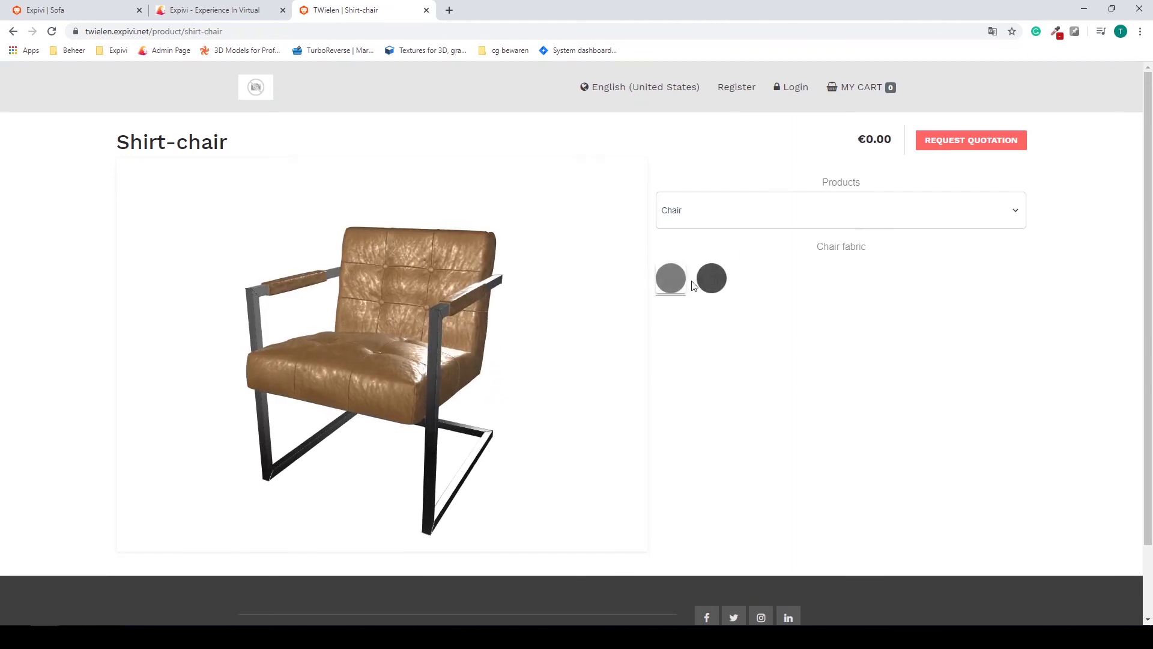
{"action": "left_click", "coordinate": [719, 218]}
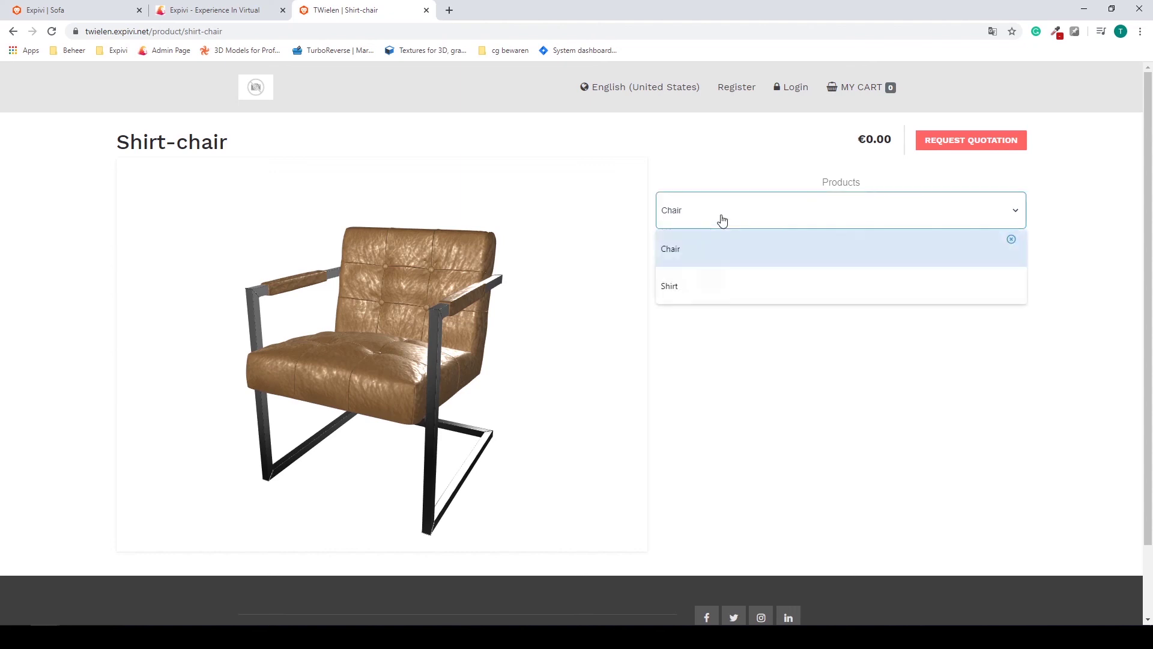
{"action": "left_click", "coordinate": [696, 280]}
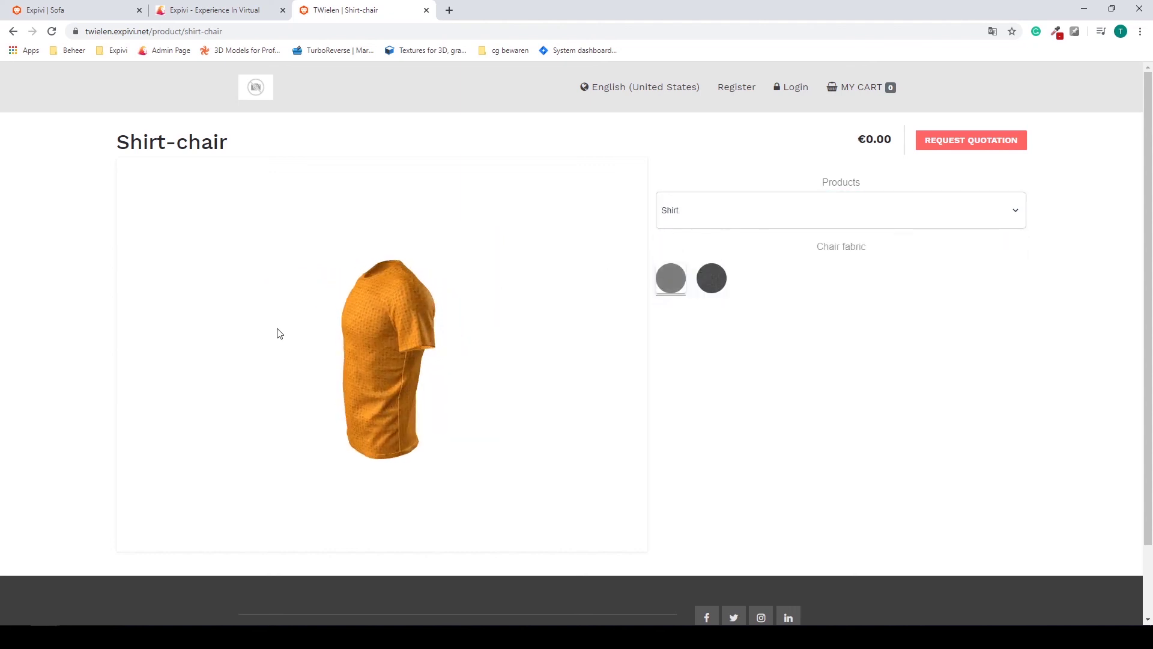
{"action": "left_click", "coordinate": [201, 10]}
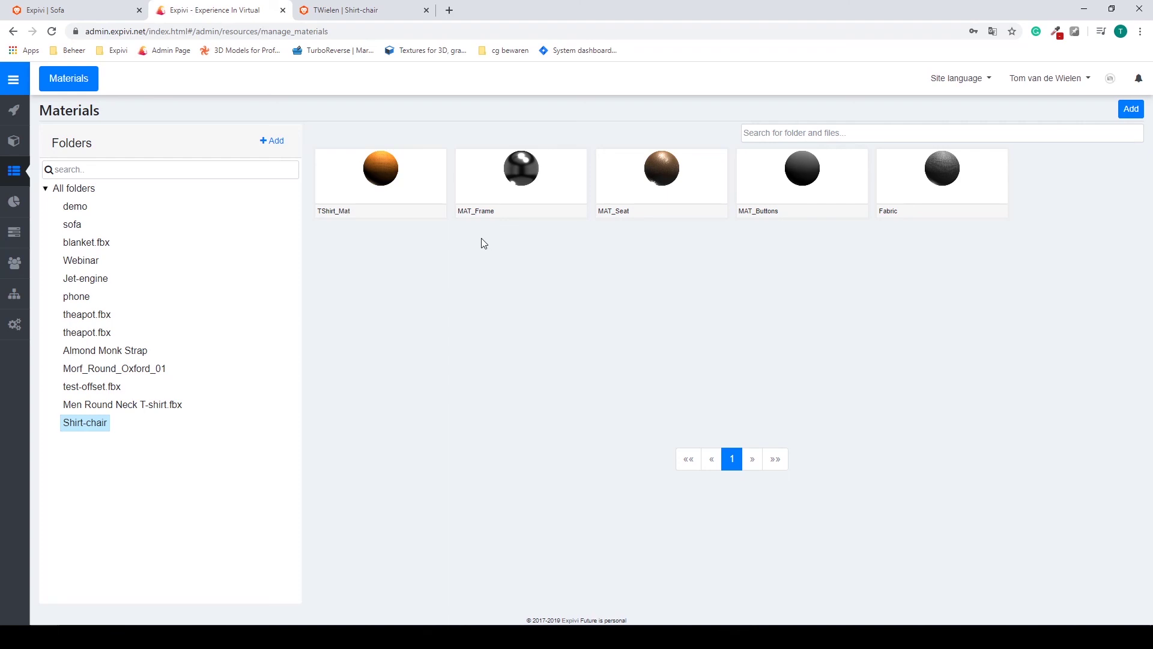
- Open the TShirt_Mat material's settings and look through them
{"action": "left_click", "coordinate": [411, 185]}
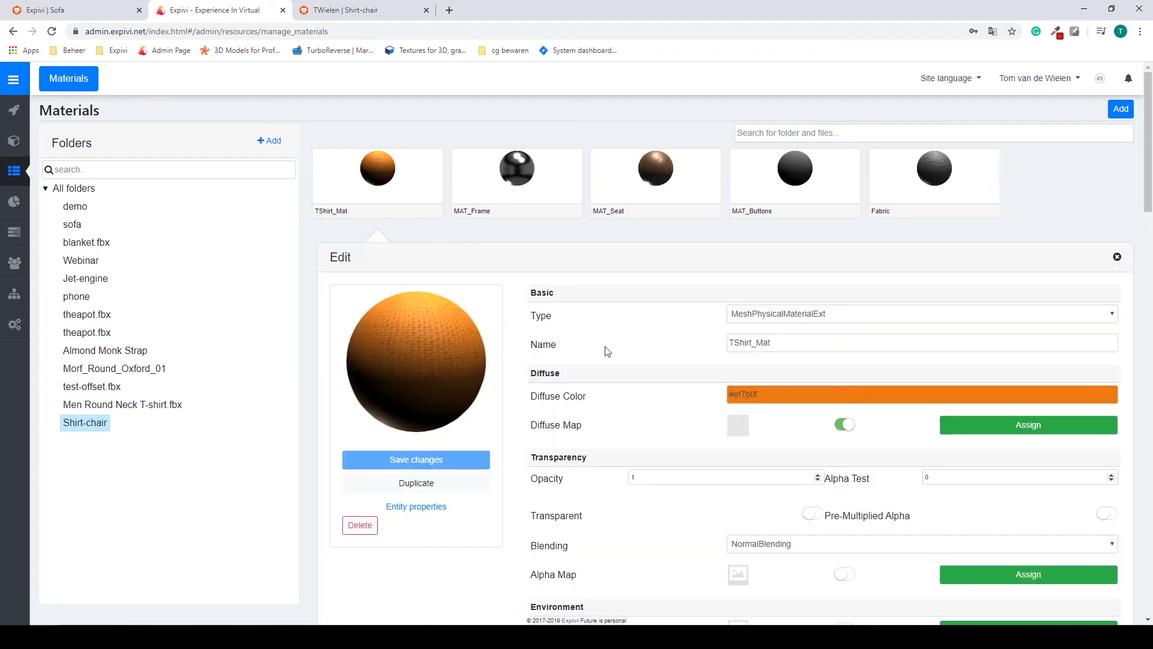
{"action": "scroll", "coordinate": [660, 338], "scroll_direction": "down", "scroll_amount": 10}
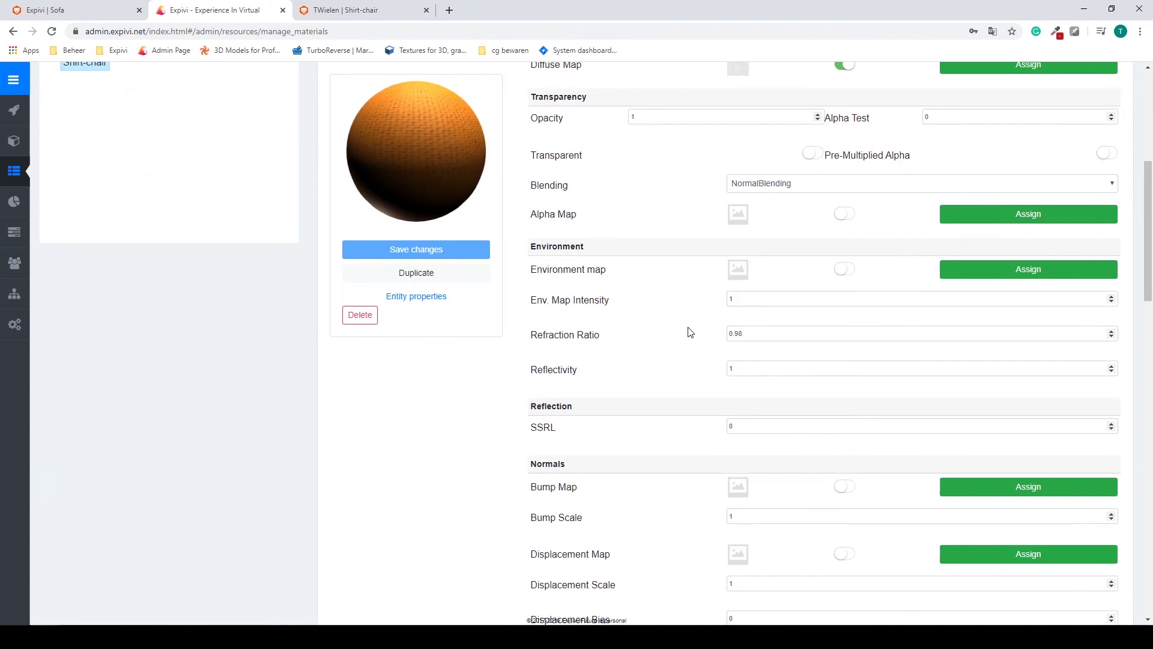
{"action": "scroll", "coordinate": [691, 318], "scroll_direction": "up", "scroll_amount": 10}
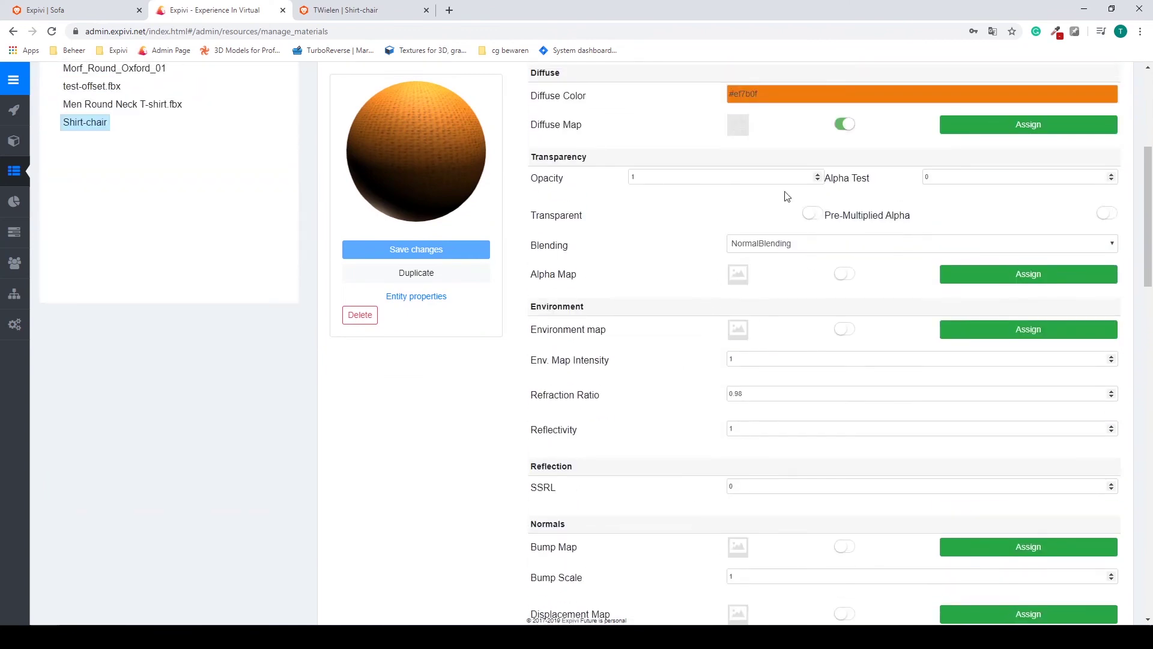
- List the Shirt-chair chair group's materials and move Fabric above MAT_Seat
{"action": "mouse_move", "coordinate": [15, 142]}
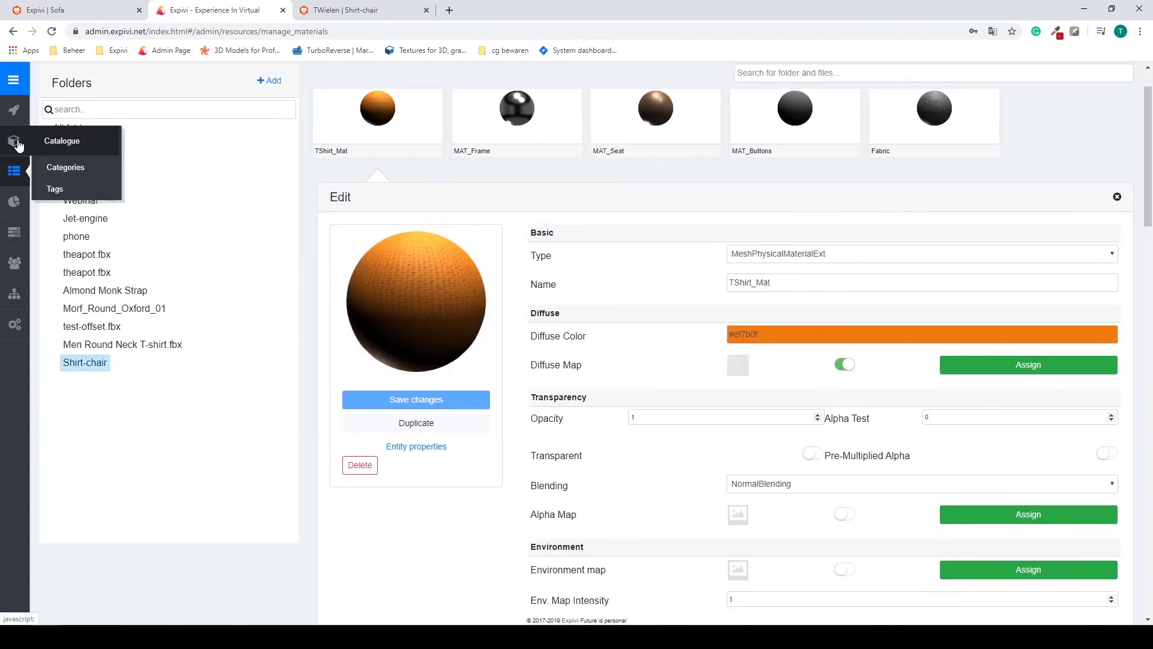
{"action": "left_click", "coordinate": [57, 137]}
{"action": "left_click", "coordinate": [167, 226]}
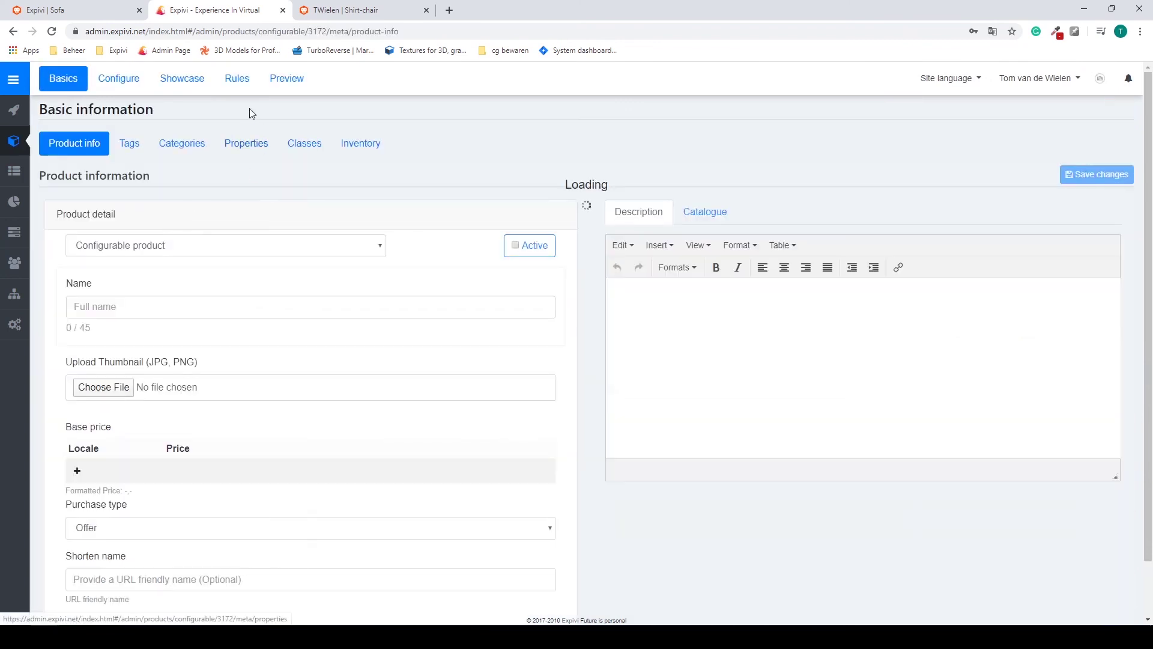
{"action": "left_click", "coordinate": [120, 84]}
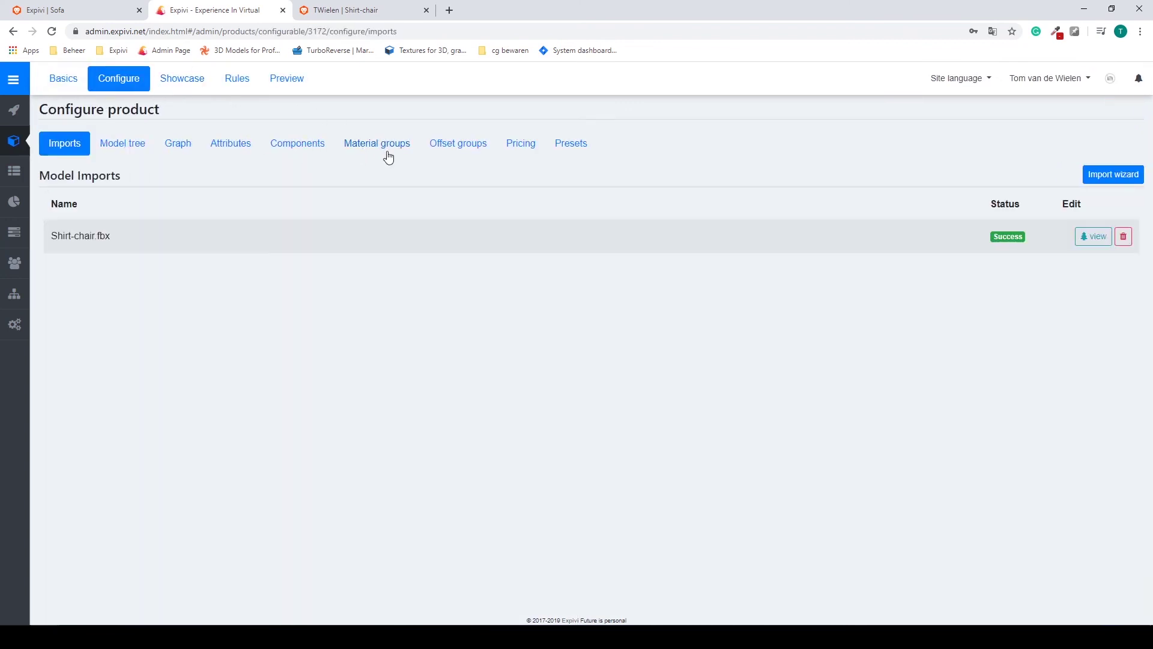
{"action": "left_click", "coordinate": [368, 146]}
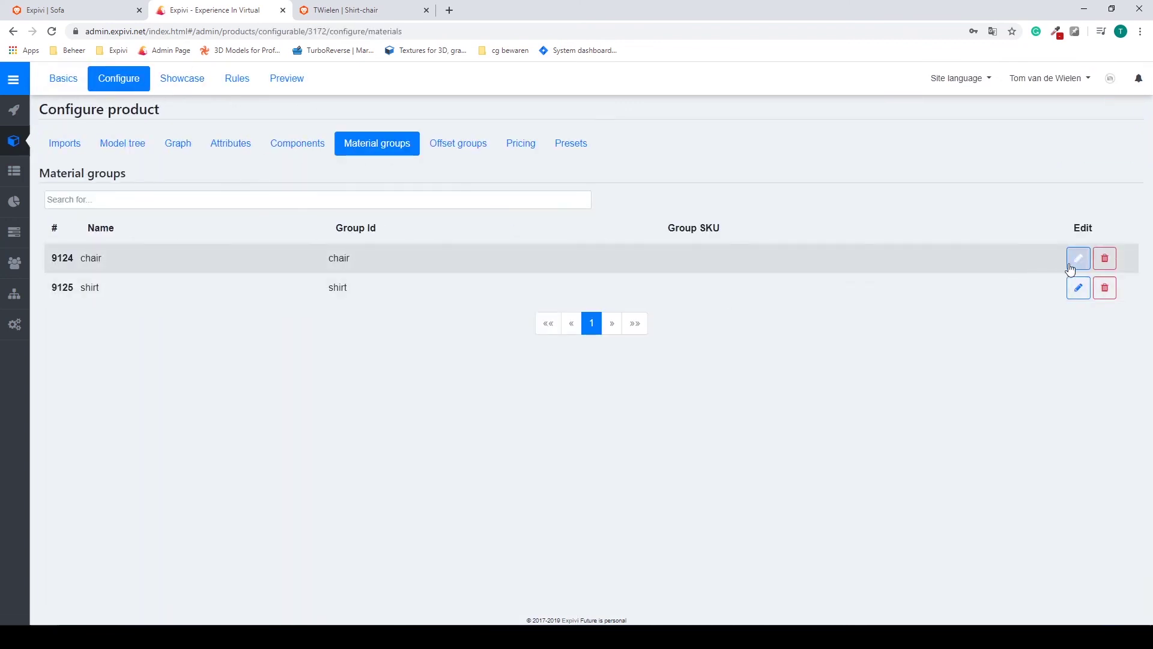
{"action": "left_click", "coordinate": [1071, 267]}
{"action": "left_click", "coordinate": [568, 198]}
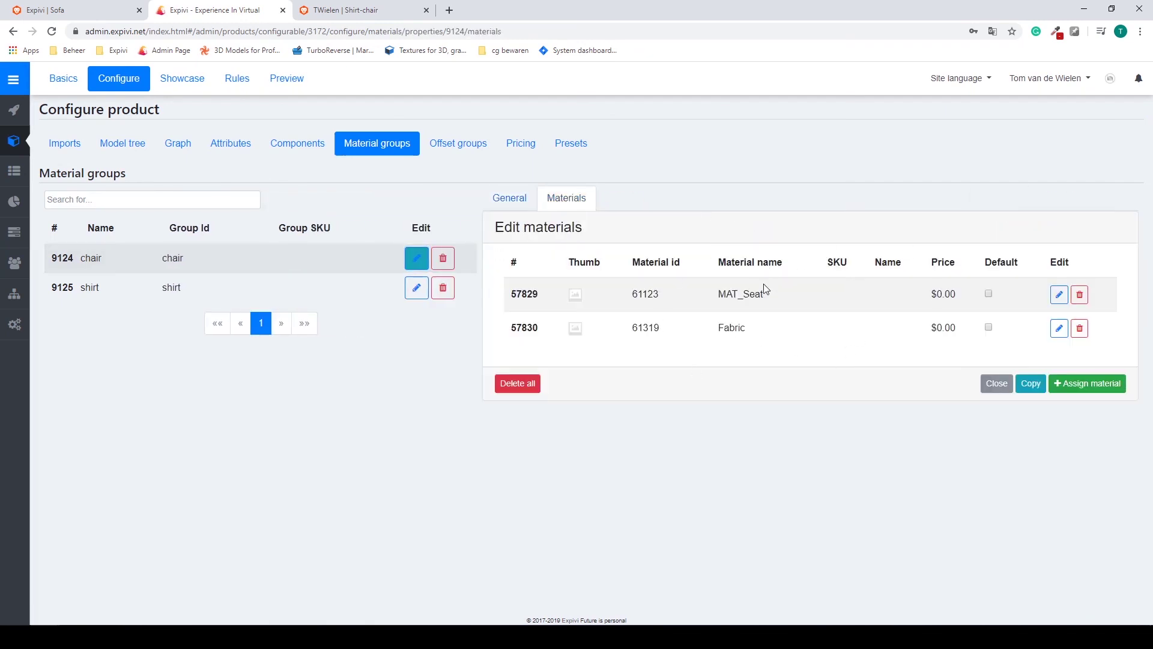
{"action": "left_click_drag", "start_coordinate": [551, 330], "coordinate": [556, 304]}
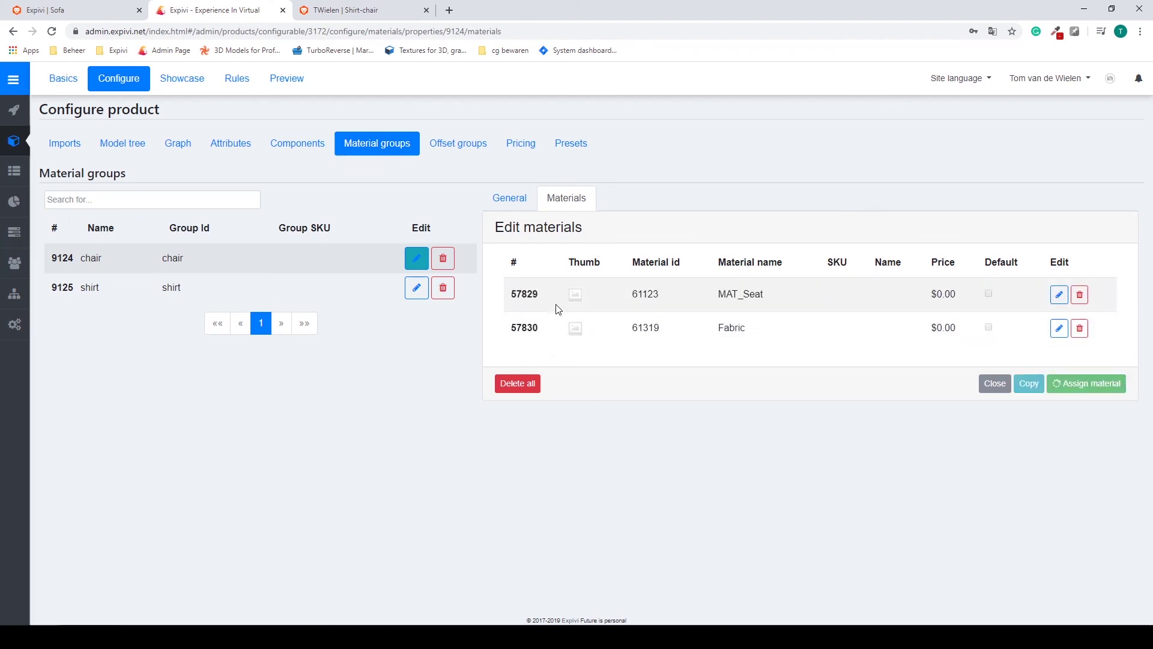